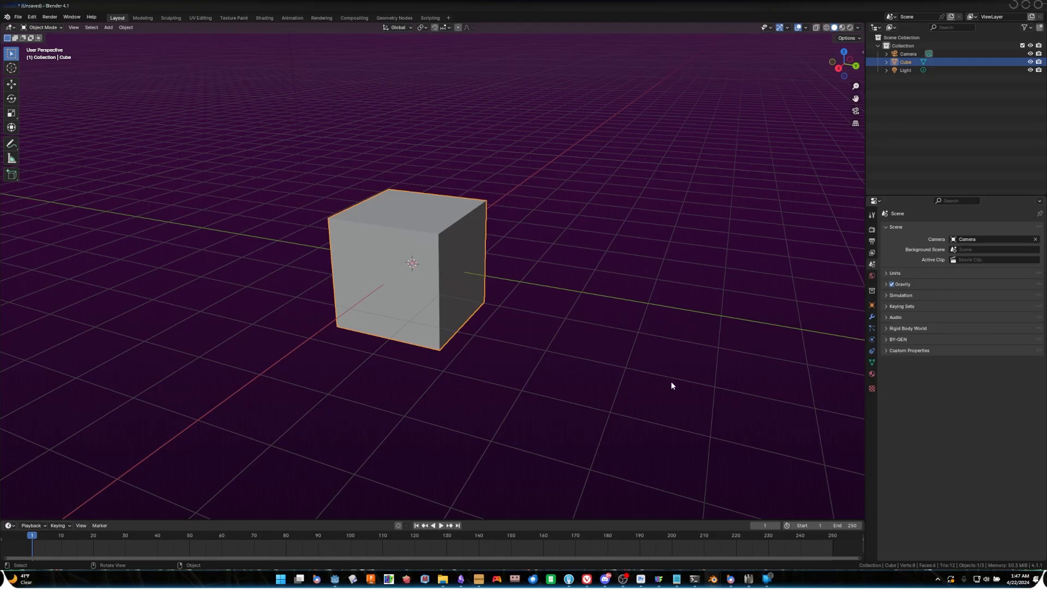
- Set the scene's length unit to Millimeters
click(891, 273)
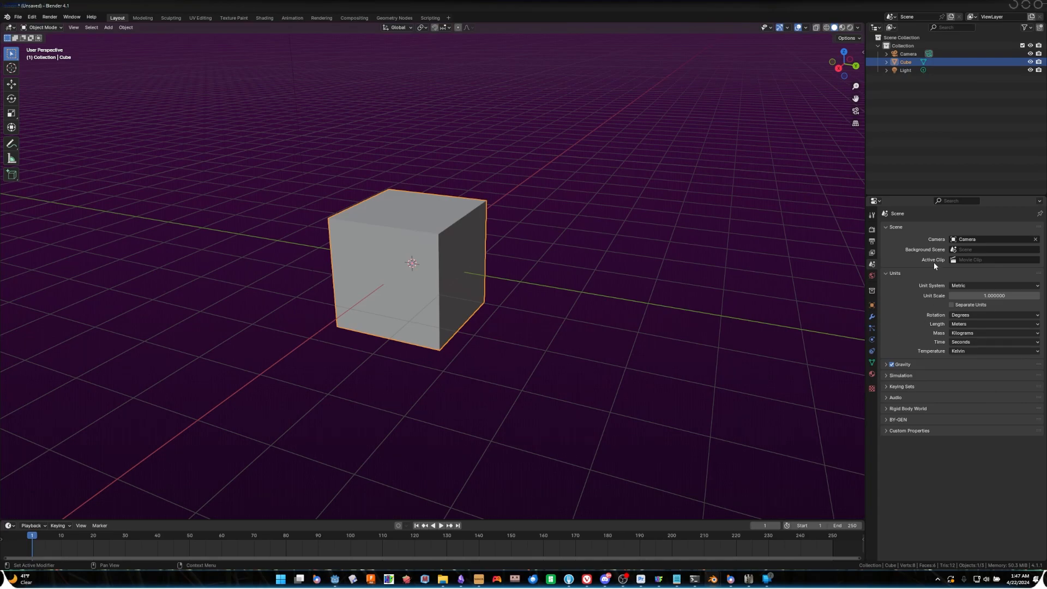
click(959, 323)
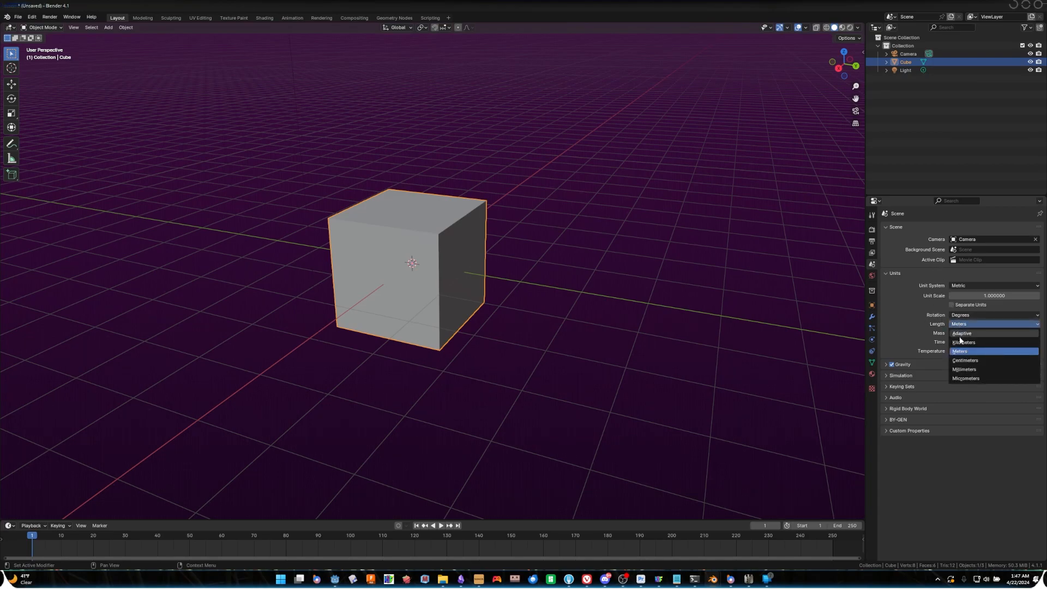
click(964, 369)
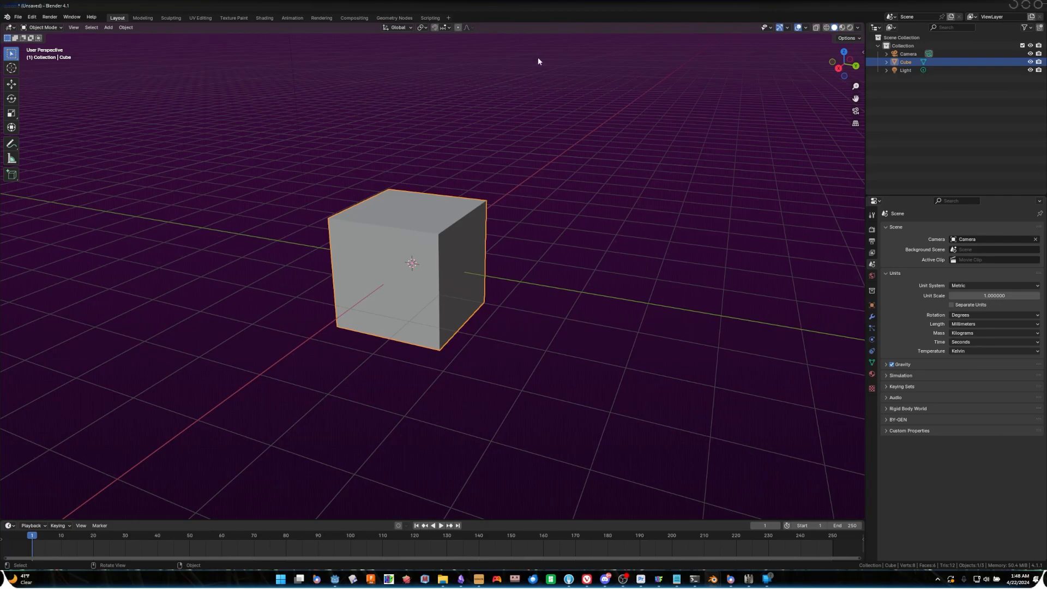
- Set the viewport overlay's grid scale to 0.1
scroll(547, 71, down, 2)
scroll(532, 184, up, 5)
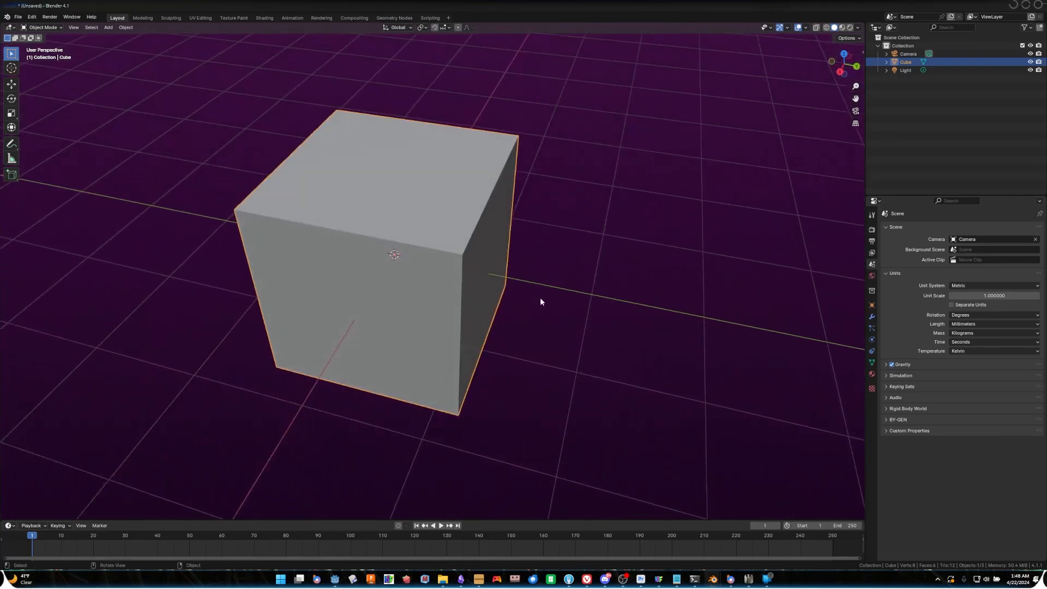
click(805, 28)
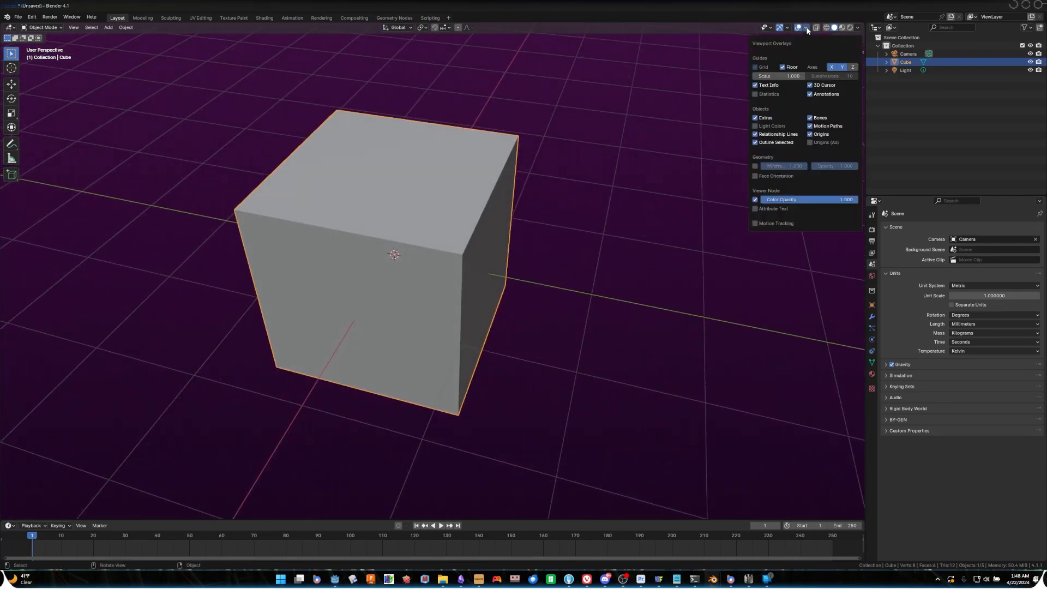
click(795, 77)
text(0.1)
key(Return)
scroll(395, 297, down, 3)
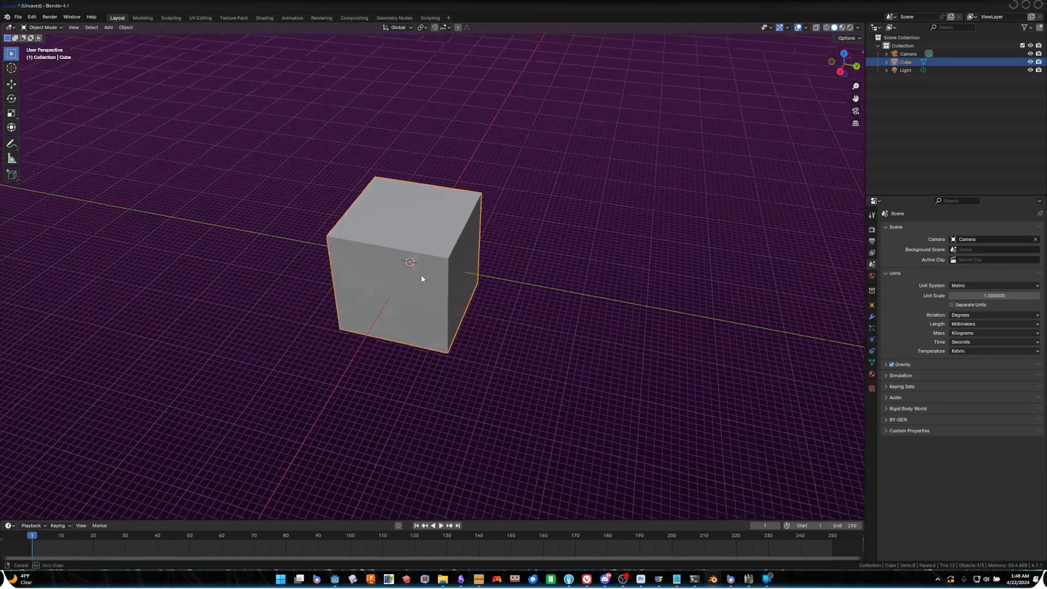
middle_drag(421, 276, 441, 257)
scroll(442, 283, up, 3)
middle_drag(435, 220, 337, 268)
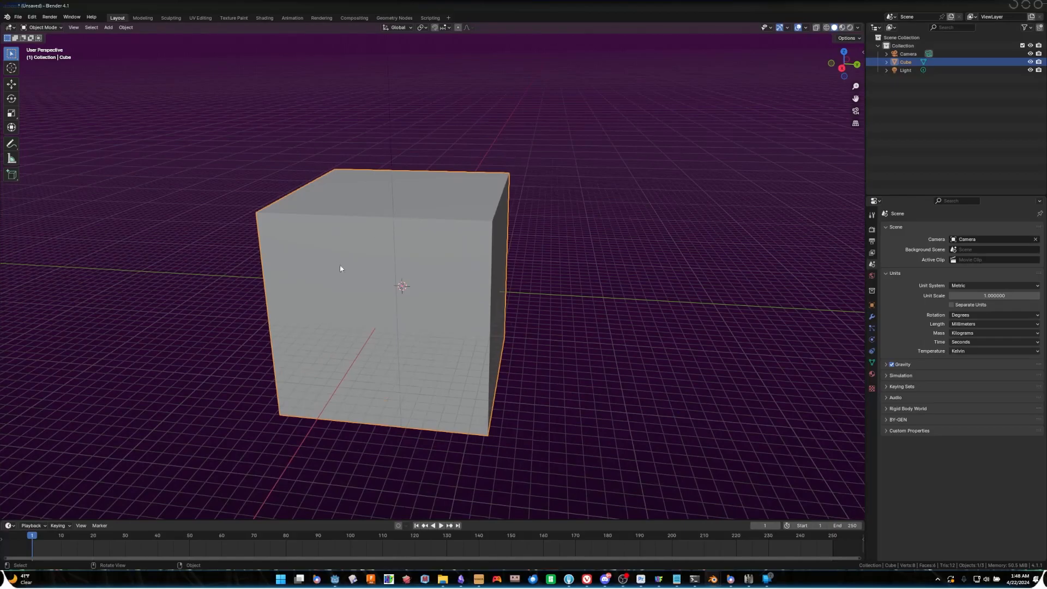
- Show the cube's transform values in the viewport and set its Z location to half its height, 2000/2 mm
key(n)
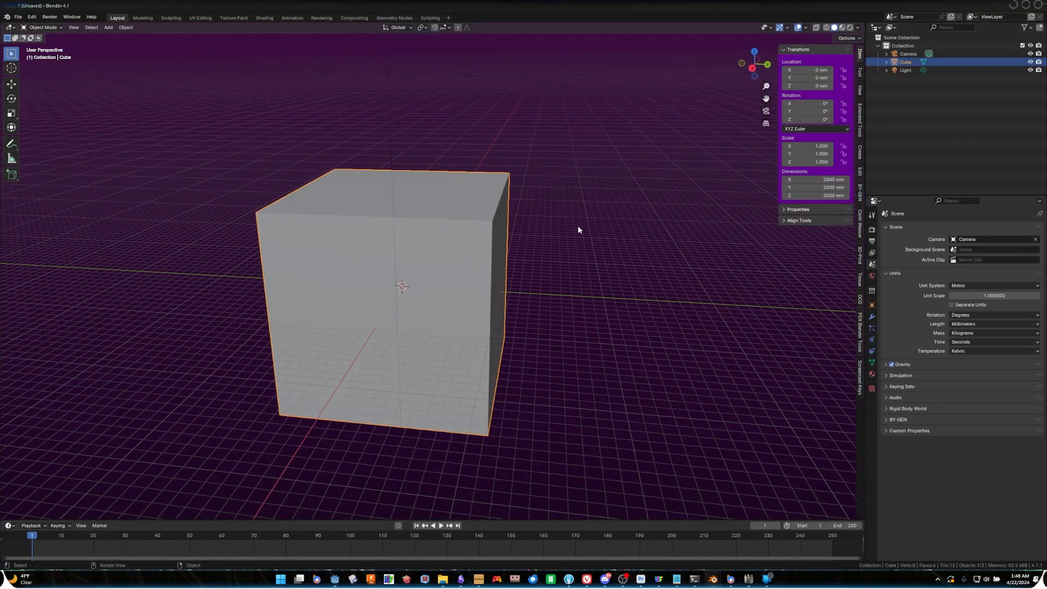
middle_drag(544, 233, 490, 244)
middle_drag(594, 286, 556, 272)
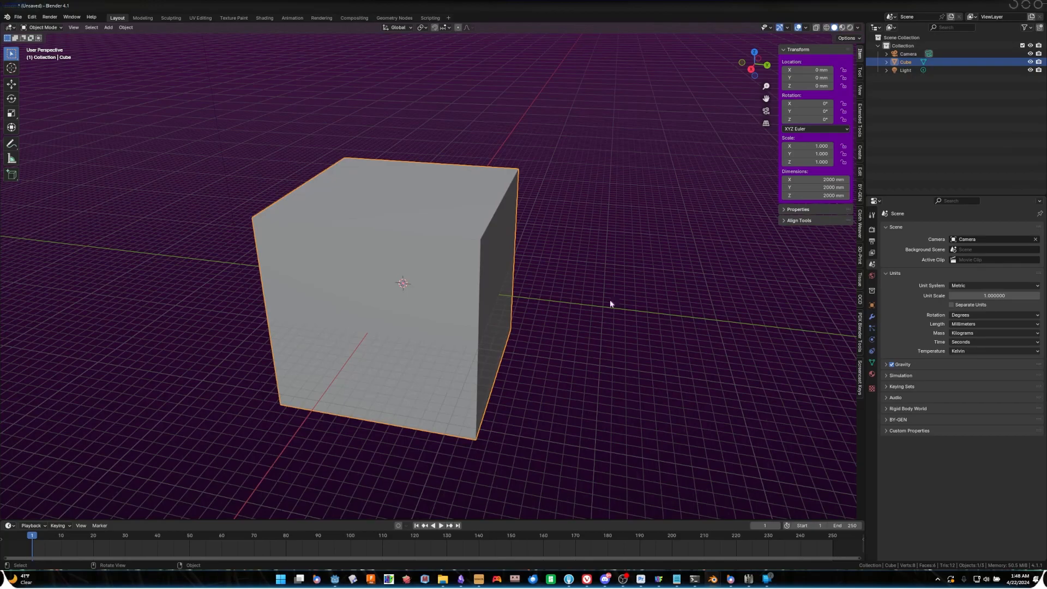
middle_drag(504, 269, 515, 257)
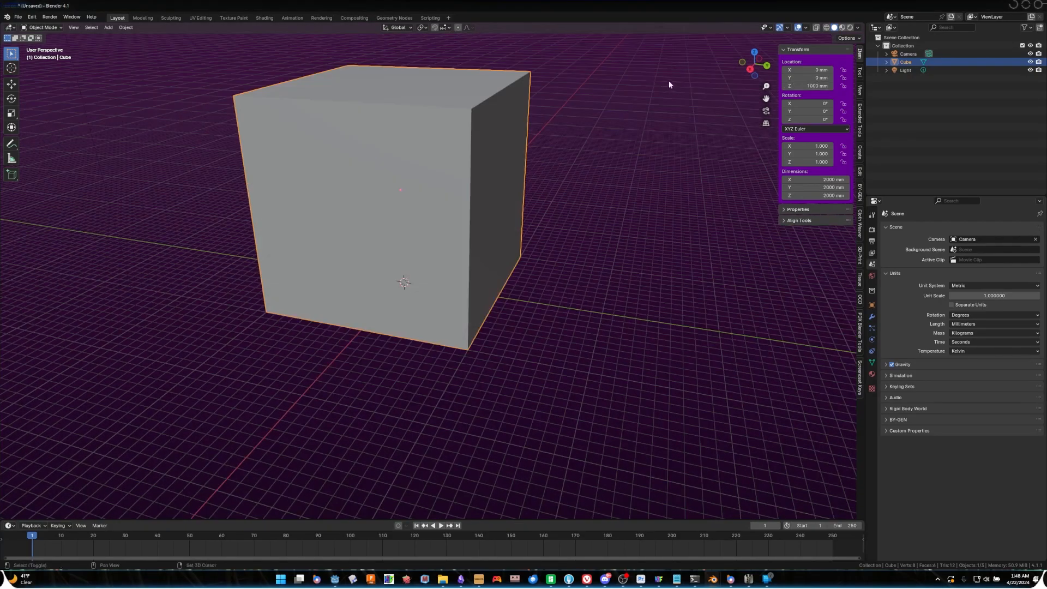
shift+middle_drag(668, 81, 662, 131)
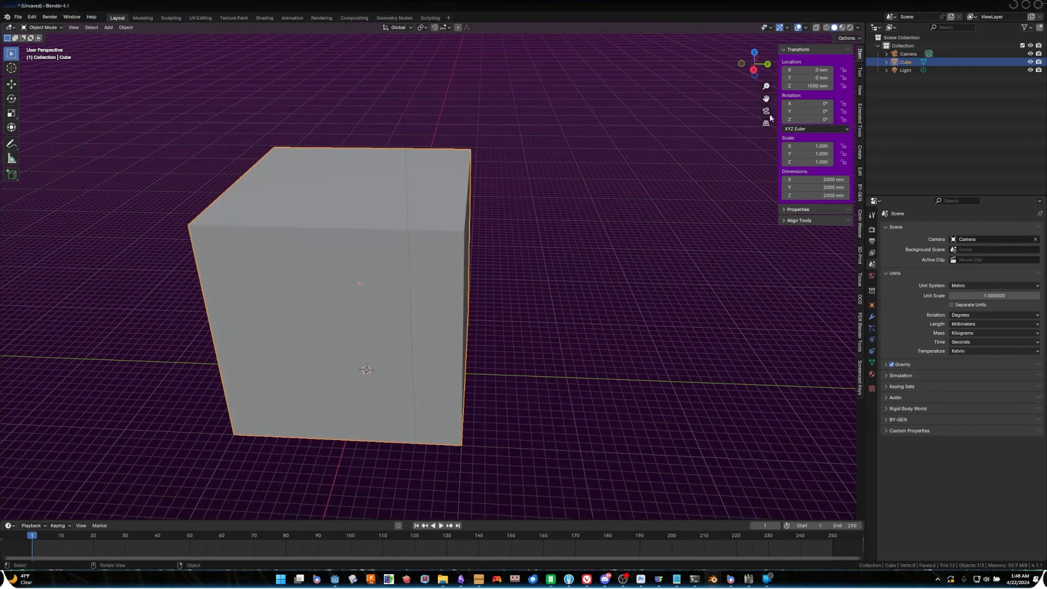
shift+middle_drag(585, 150, 621, 150)
click(811, 86)
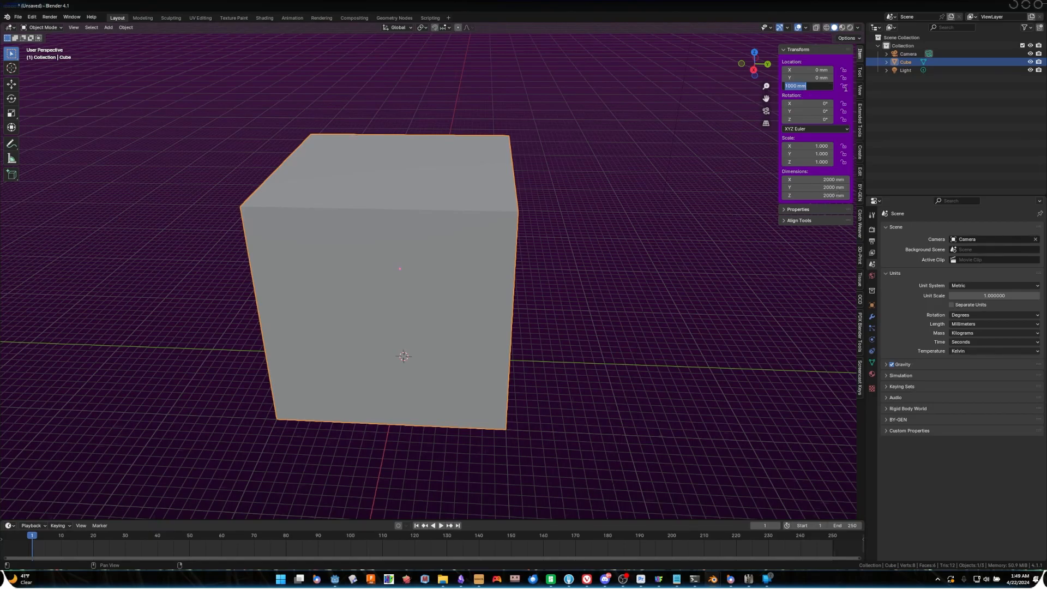
text(2000/2)
key(Return)
- Change the cube's viewport display to Bounds in its object properties
mouse_move(625, 168)
middle_down()
mouse_move(620, 189)
mouse_move(616, 175)
middle_up()
scroll(568, 205, up, 5)
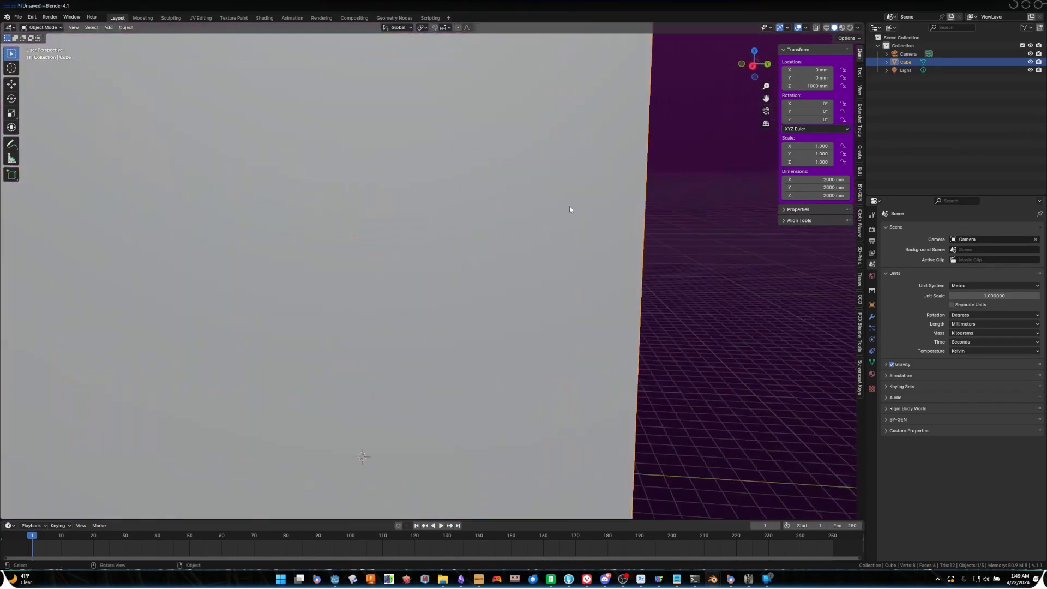
scroll(579, 217, down, 5)
middle_drag(545, 215, 536, 182)
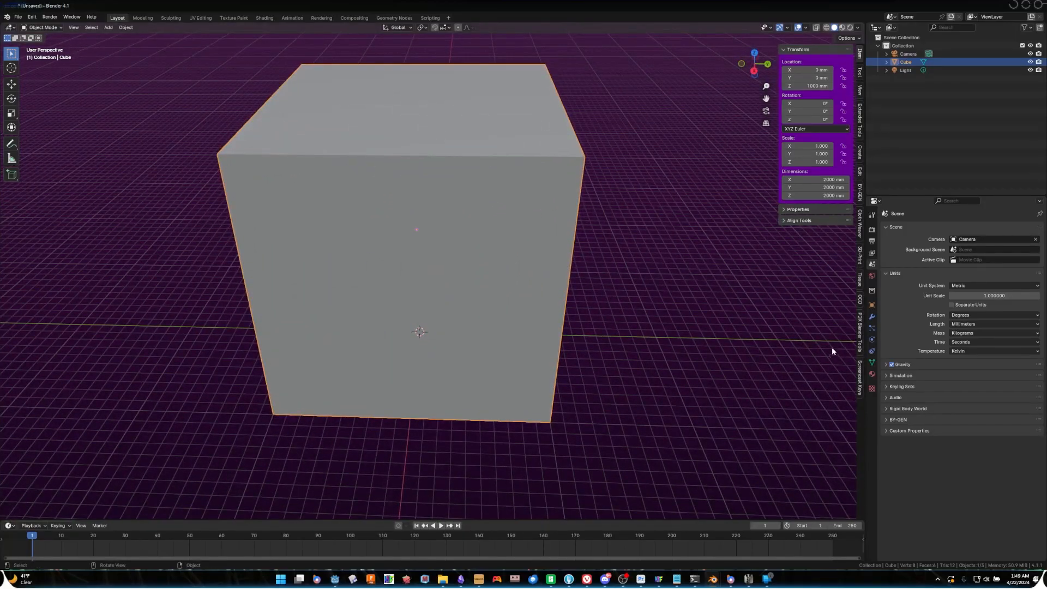
click(871, 304)
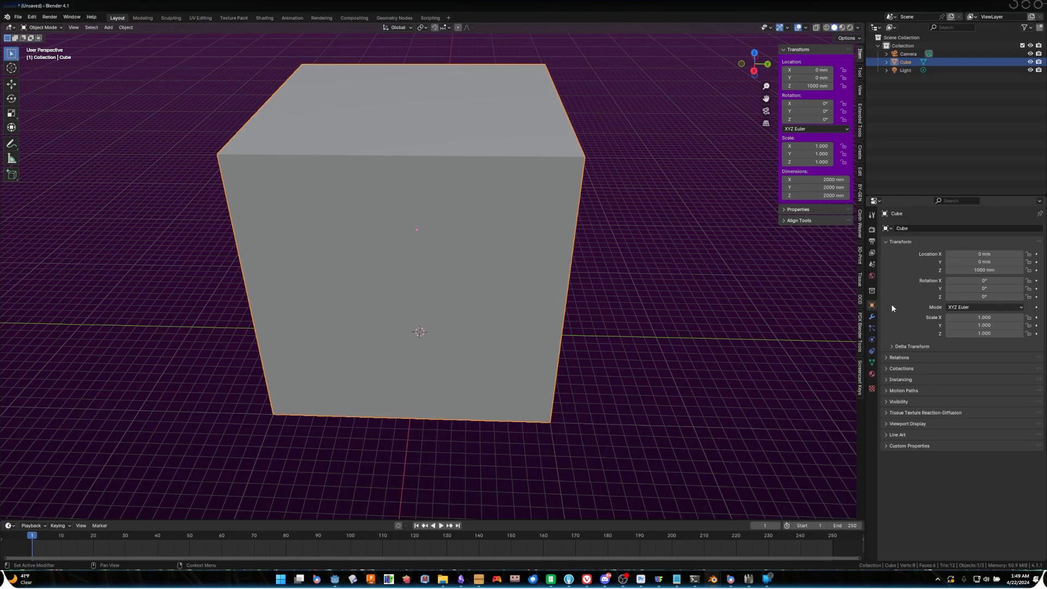
click(909, 424)
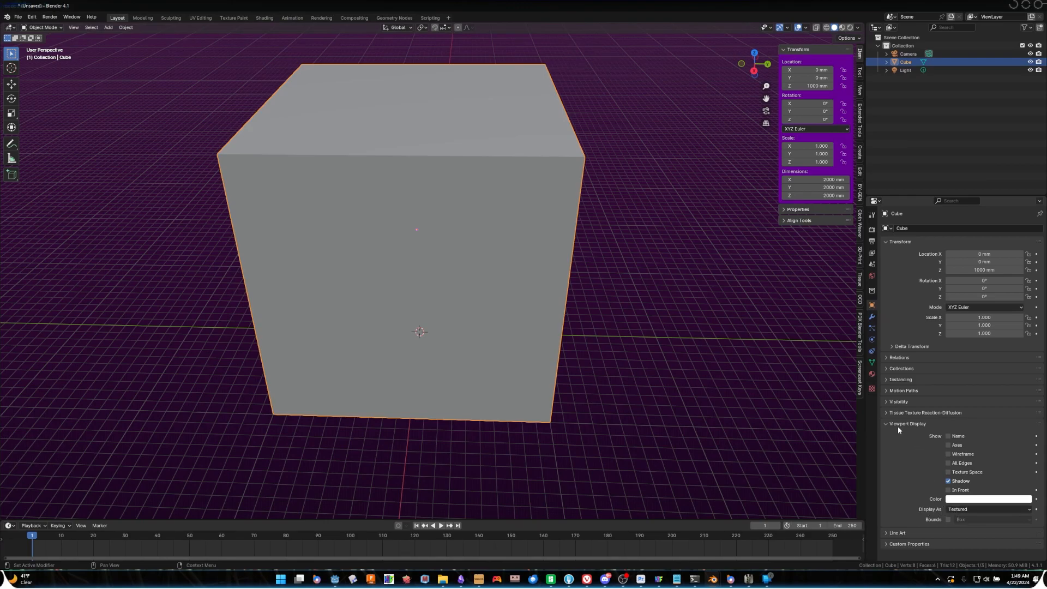
click(957, 509)
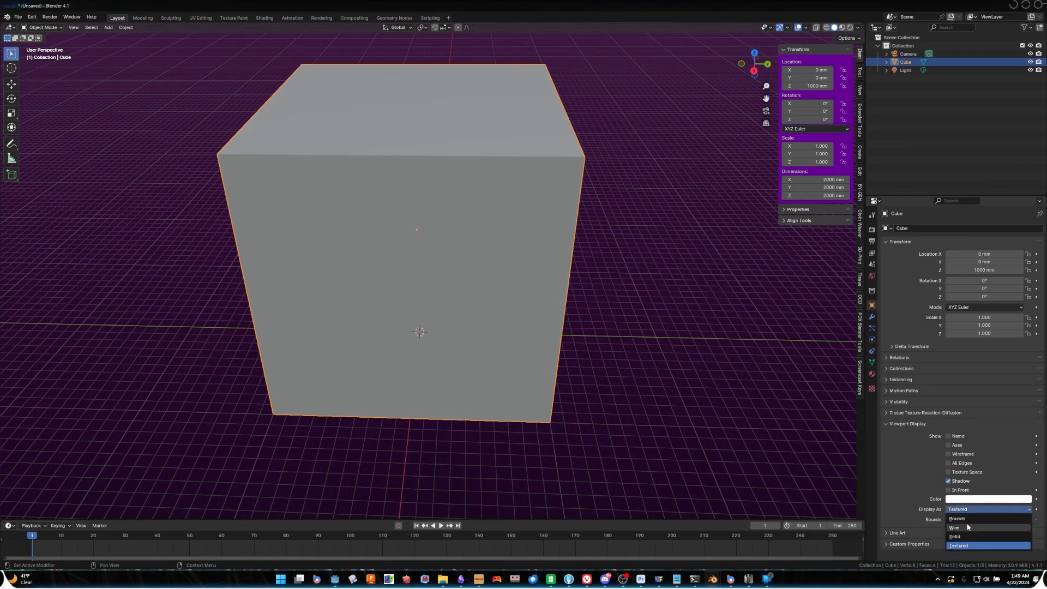
click(958, 519)
middle_drag(709, 447, 666, 345)
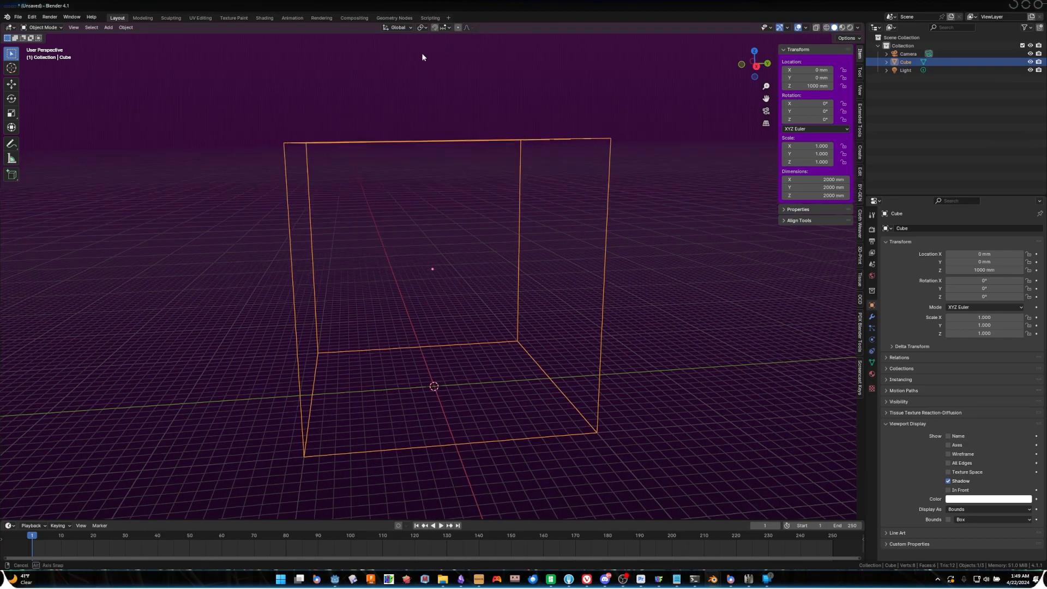
- Set the transform pivot point to the 3D Cursor
middle_drag(423, 56, 431, 60)
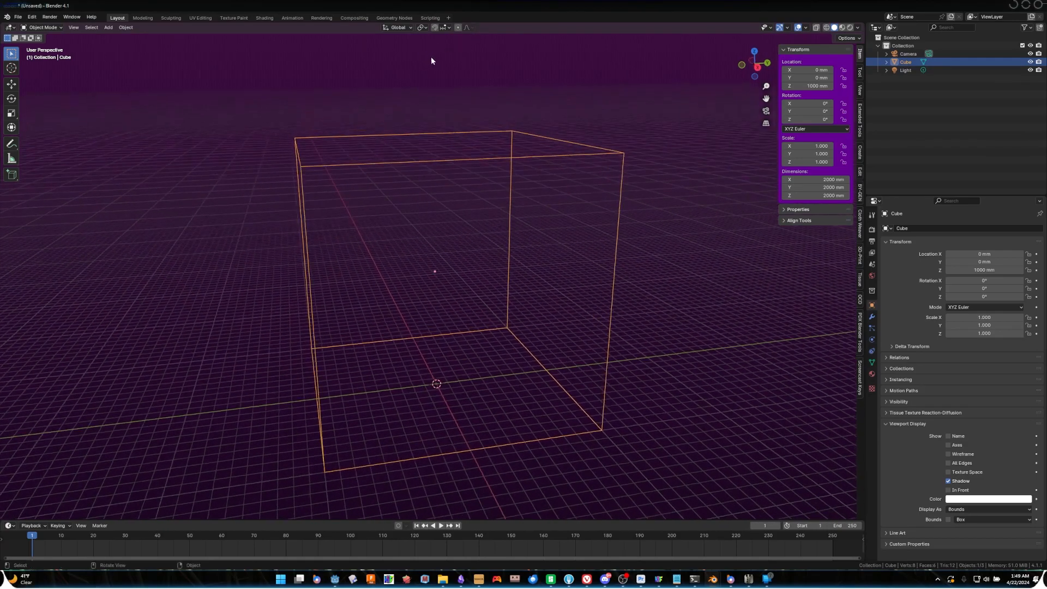
click(423, 28)
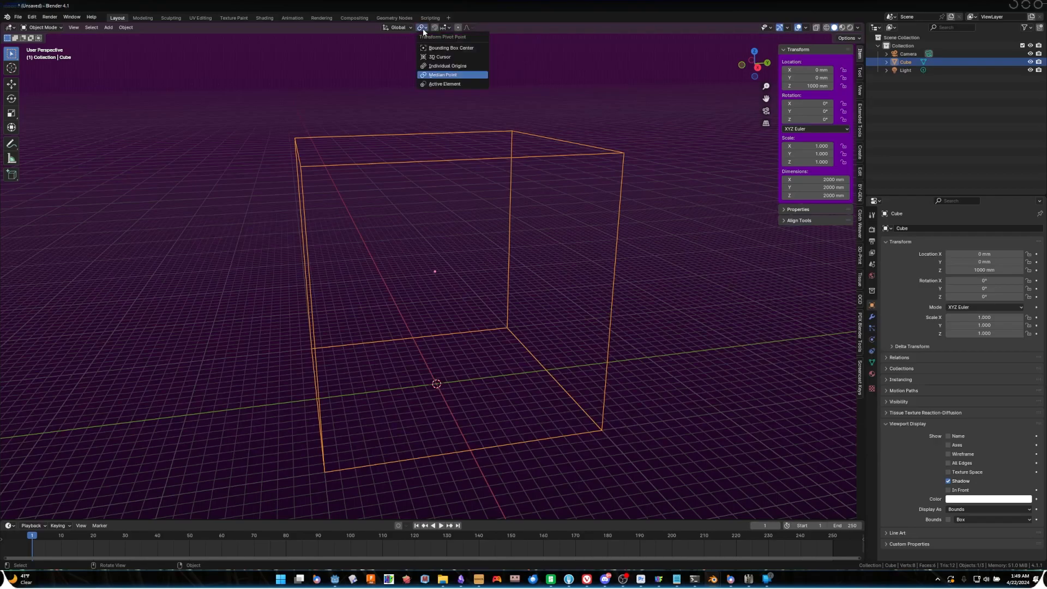
click(425, 28)
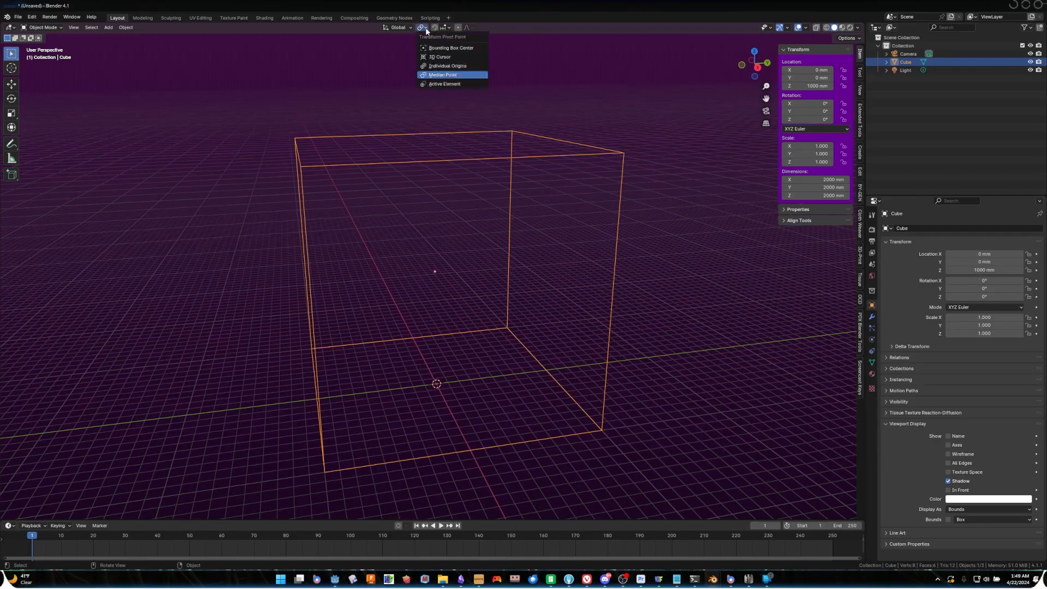
click(440, 57)
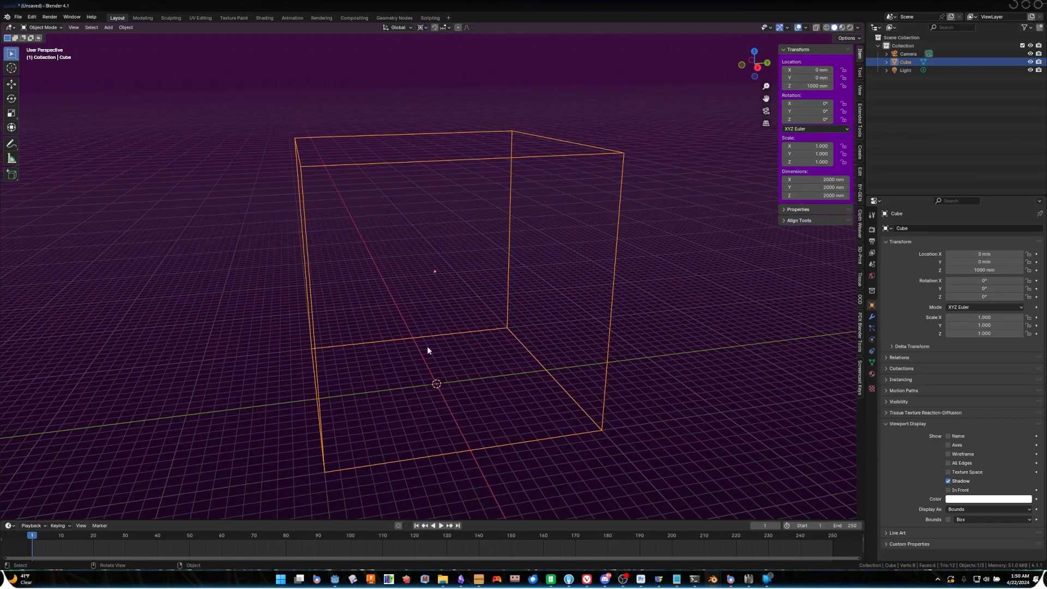
- Place the 3D cursor at several spots around the cube and snap it back to the world origin
shift+right_click(706, 331)
shift+right_click(121, 326)
shift+right_drag(651, 271, 662, 267)
right_click(478, 350)
mouse_move(478, 350)
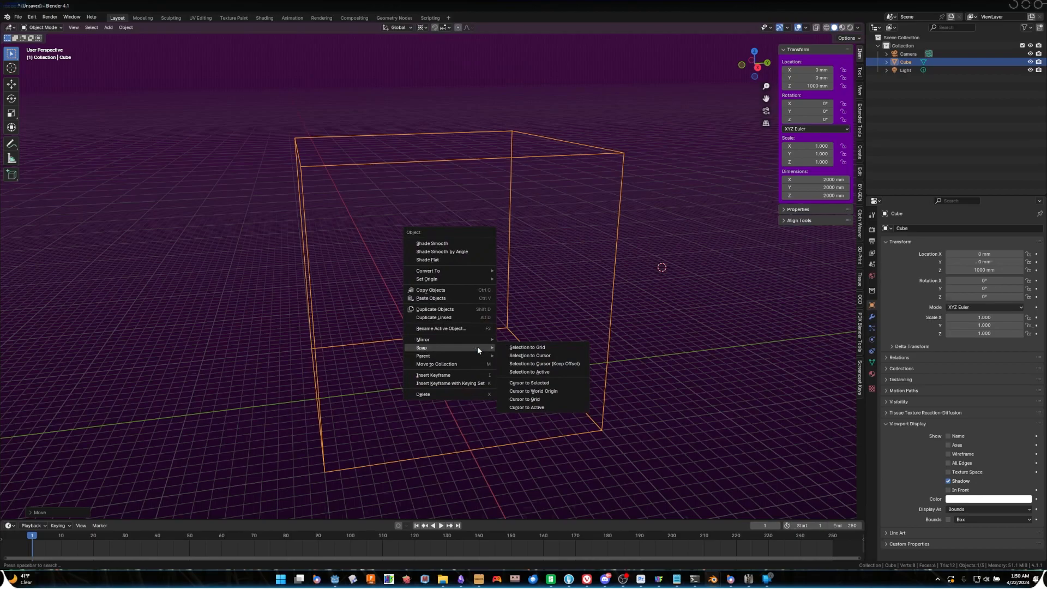
click(522, 391)
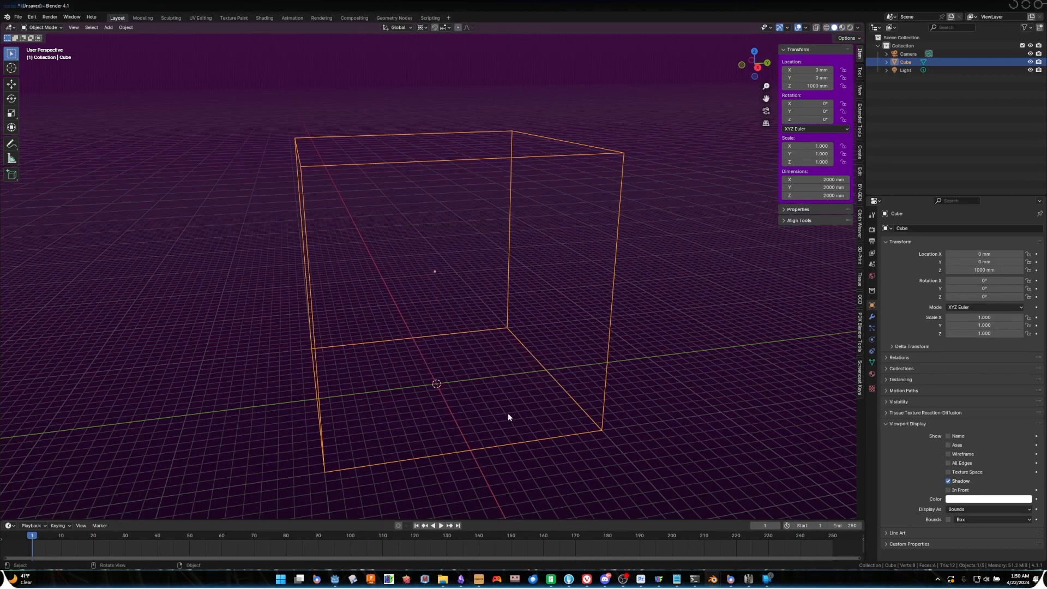
- Scale the cube down about the 3D cursor to about 256 mm per side and apply its scale
middle_drag(643, 341, 702, 321)
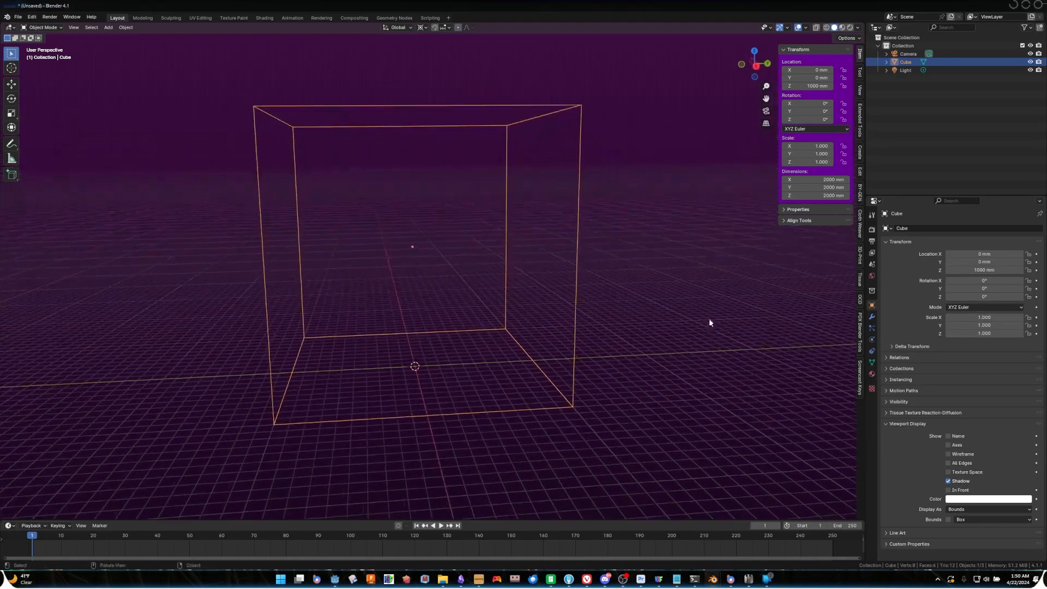
key(s)
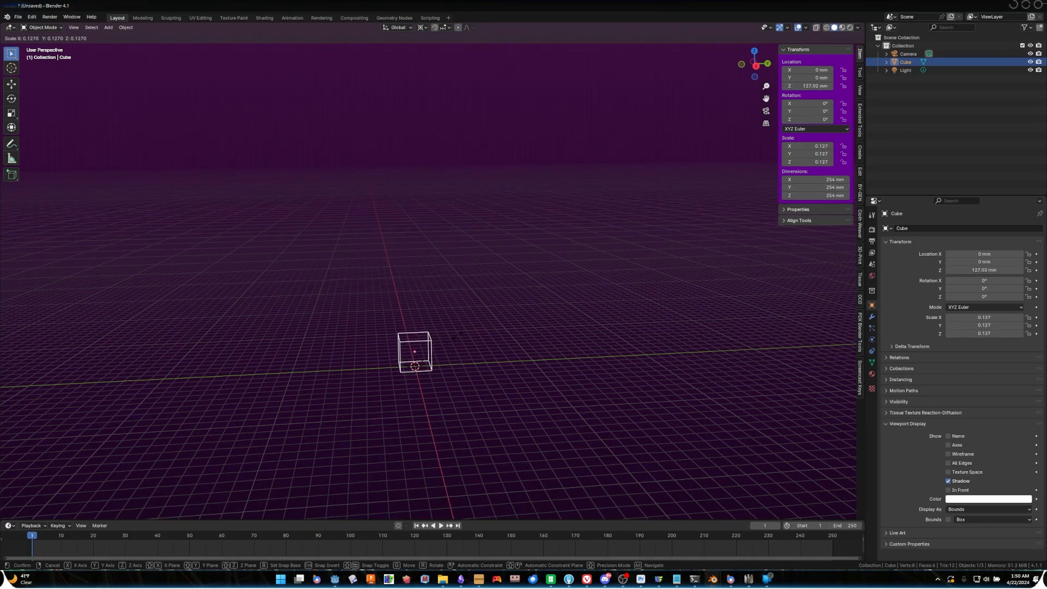
click(461, 334)
scroll(486, 378, up, 5)
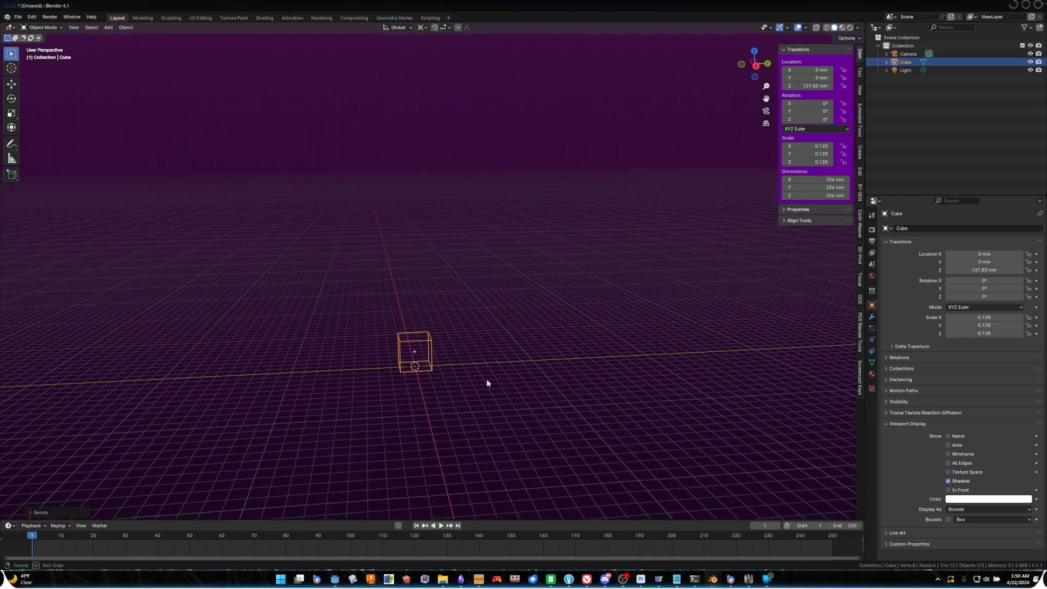
shift+middle_drag(487, 392, 558, 230)
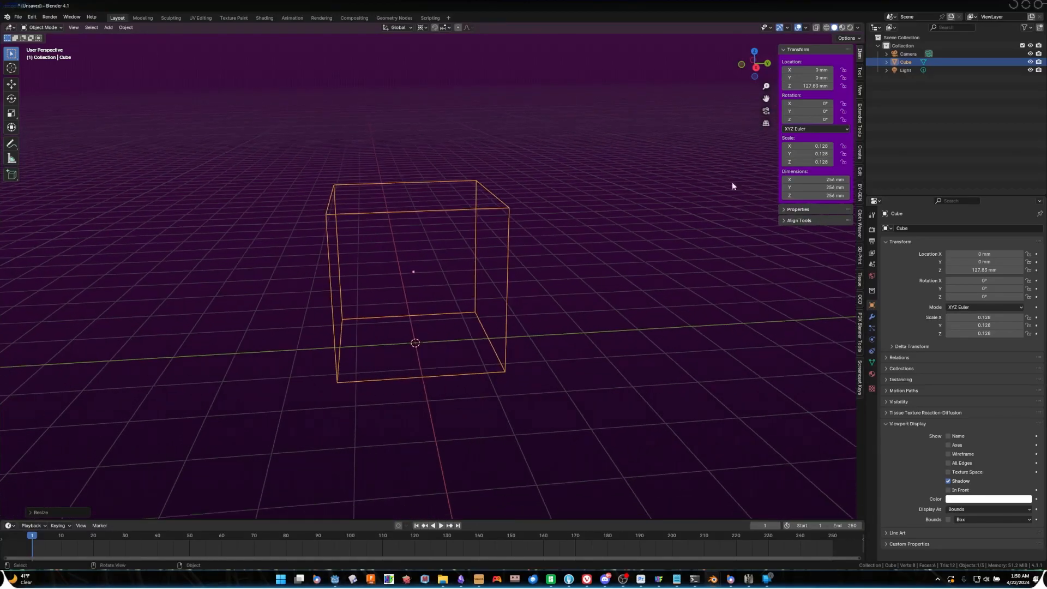
key(ctrl+a)
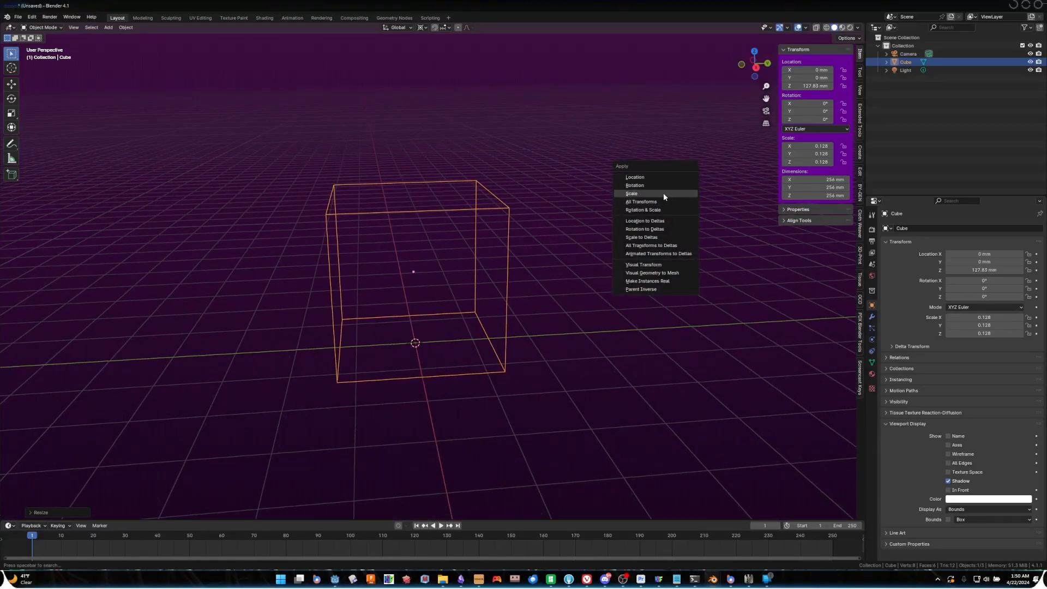
click(662, 194)
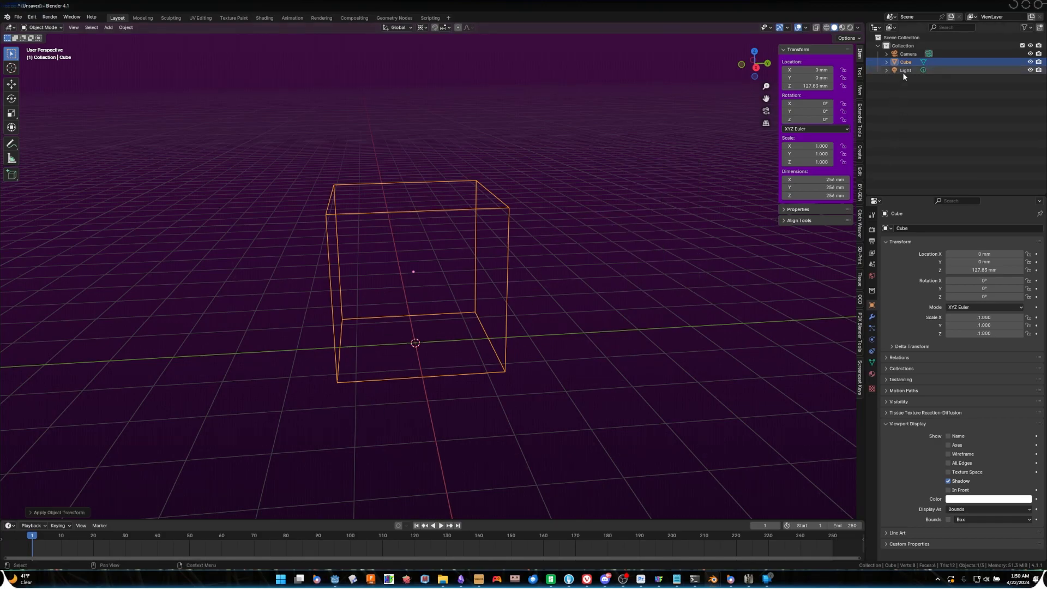
- Enable the selectability restriction toggle in the outliner's filter options
click(1025, 29)
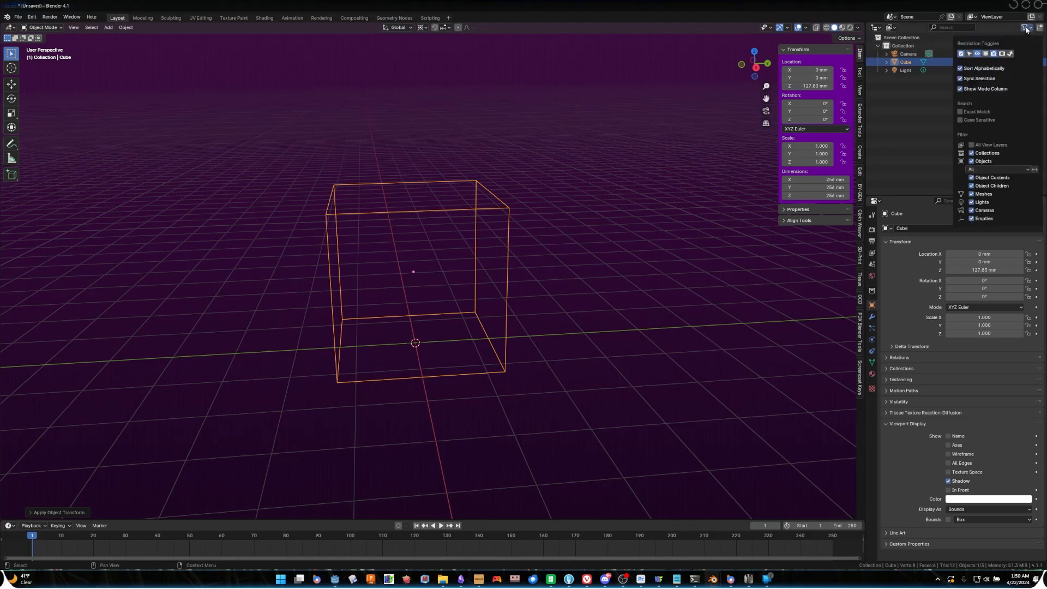
click(969, 54)
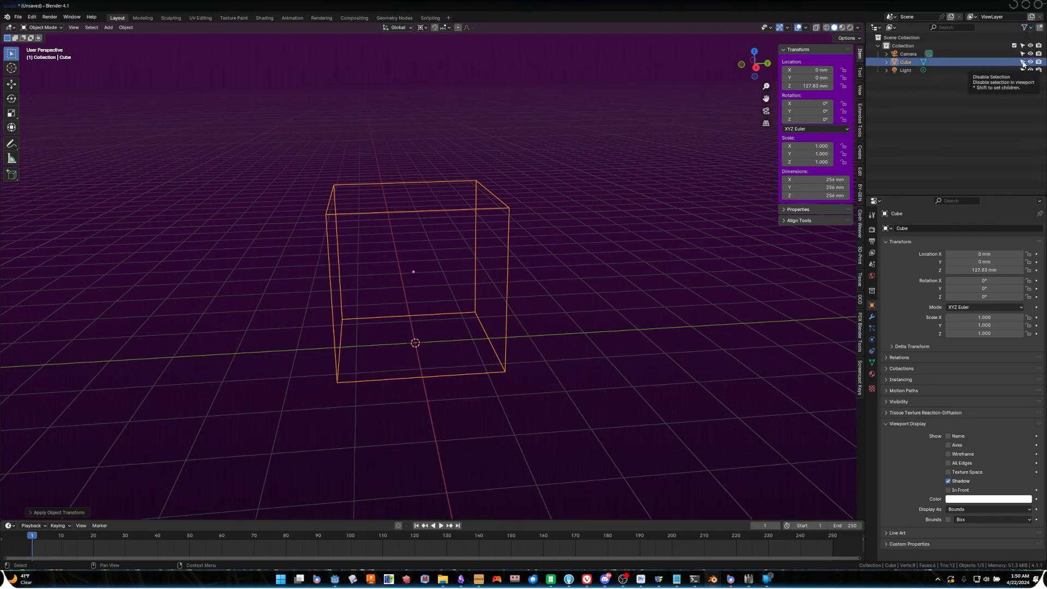
- Rename the cube to Build Area and disable its selection in the viewport
double_click(911, 64)
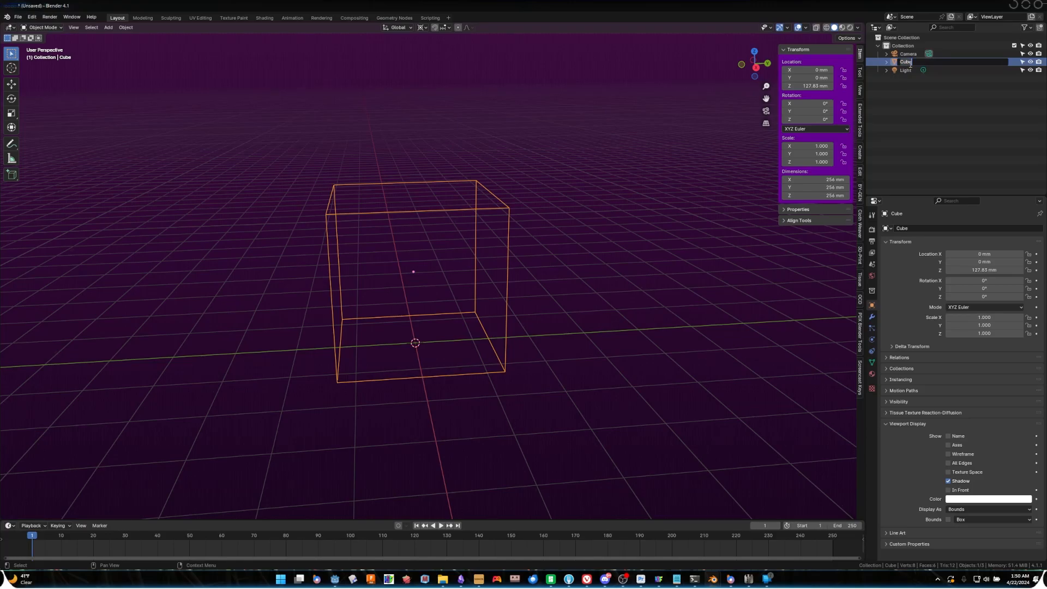
text(Guid)
key(BackSpace)
key(BackSpace)
key(BackSpace)
key(BackSpace)
text(Build Area)
key(Return)
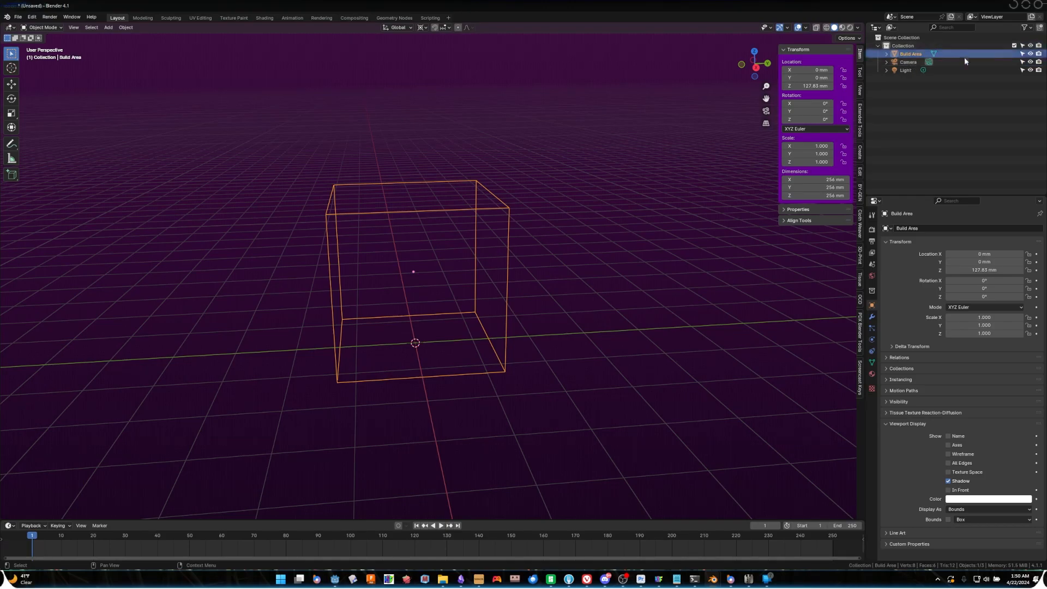
click(1022, 54)
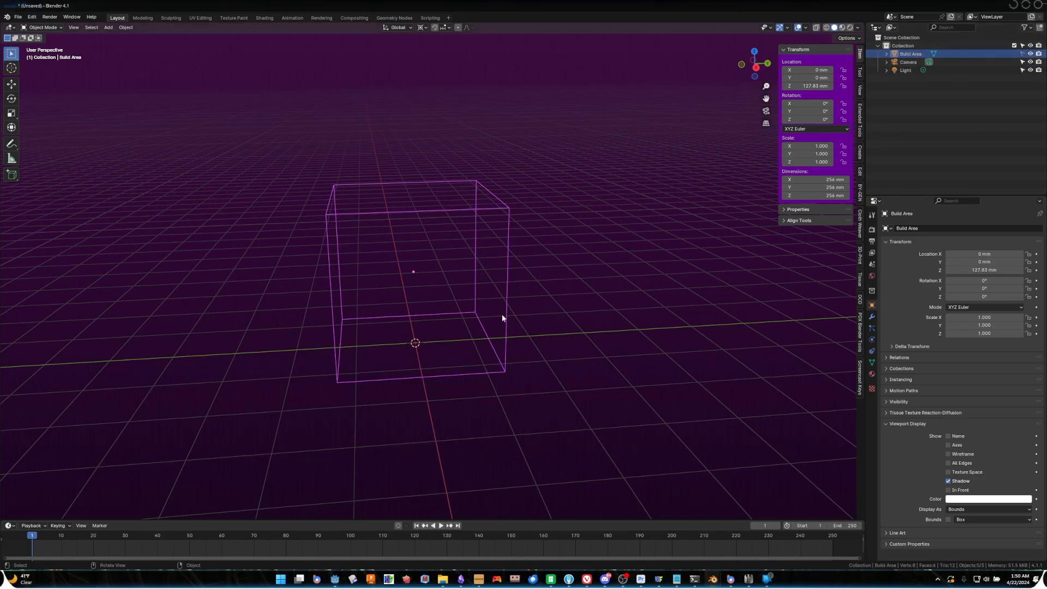
- Add a mesh cube at the world origin inside the build area
scroll(566, 245, up, 4)
middle_drag(552, 219, 456, 268)
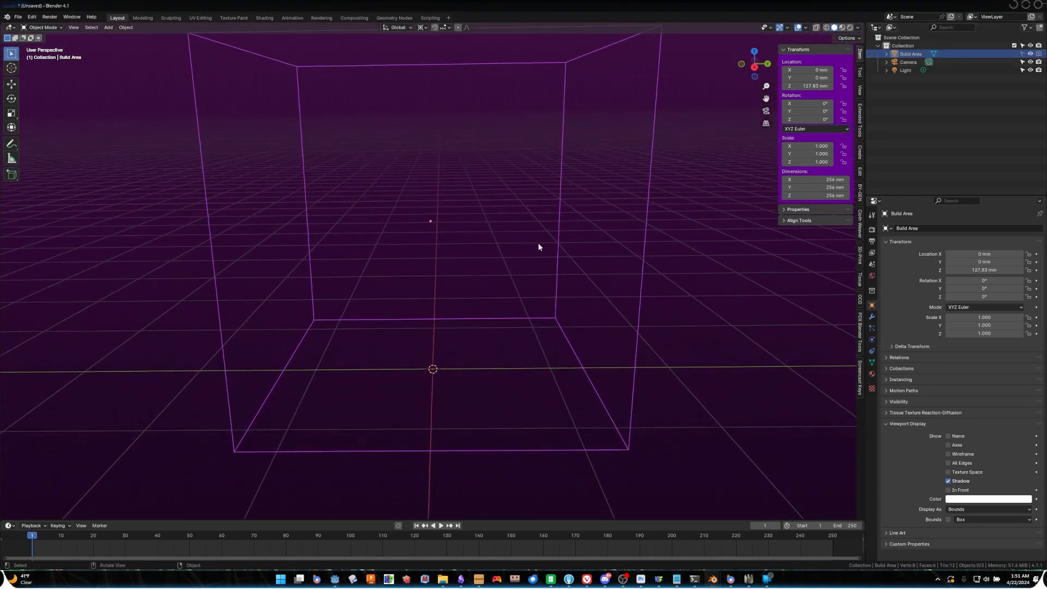
scroll(436, 237, up, 1)
mouse_move(436, 237)
middle_down()
mouse_move(441, 251)
mouse_move(437, 241)
middle_up()
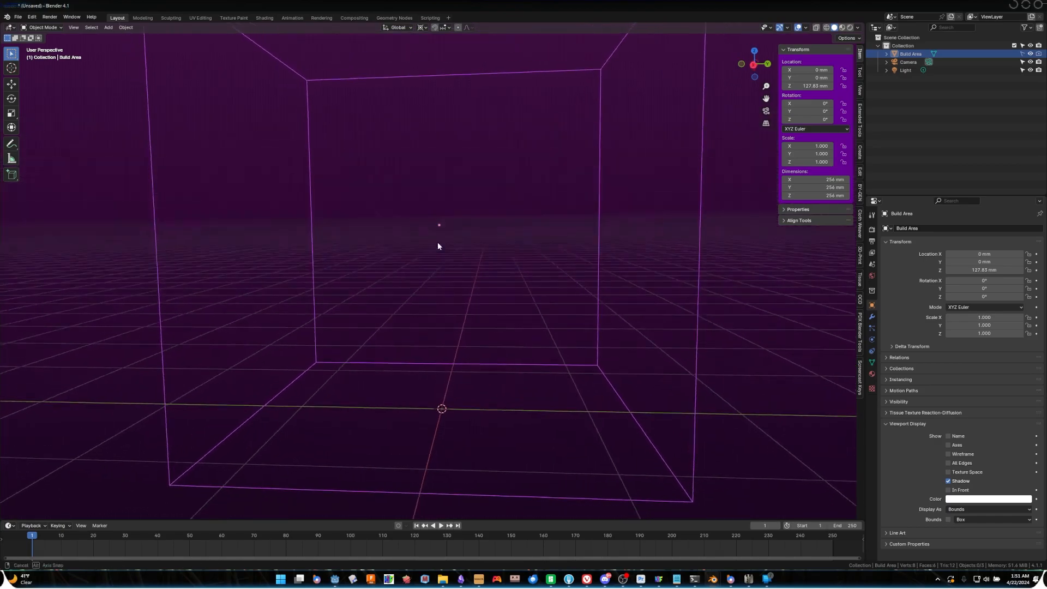
key(shift+a)
mouse_move(499, 280)
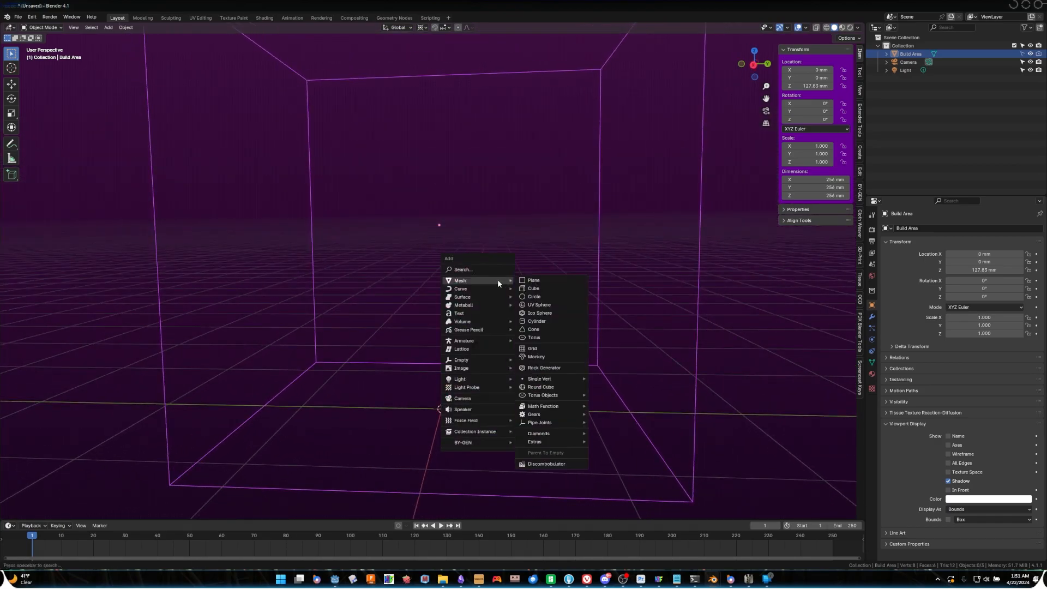
click(534, 289)
scroll(535, 292, down, 3)
middle_drag(534, 293, 580, 341)
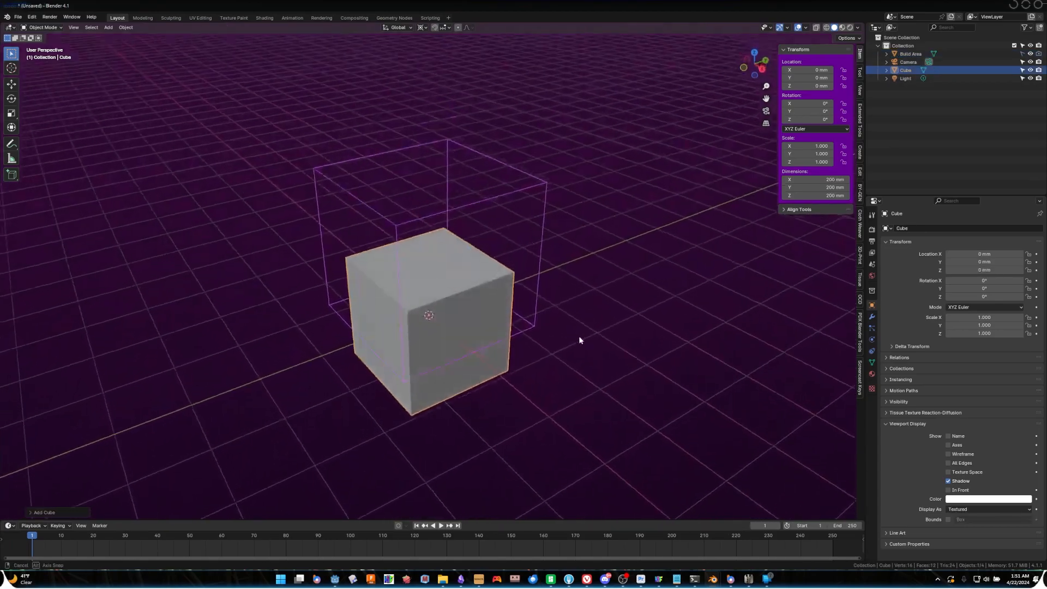
scroll(574, 328, up, 3)
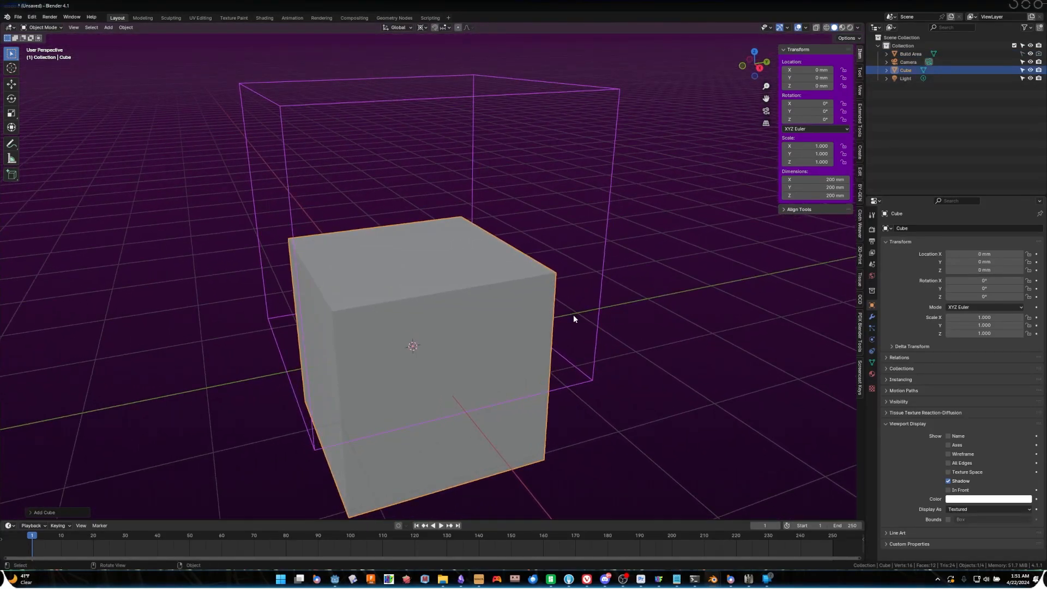
middle_drag(574, 316, 585, 315)
scroll(588, 311, down, 2)
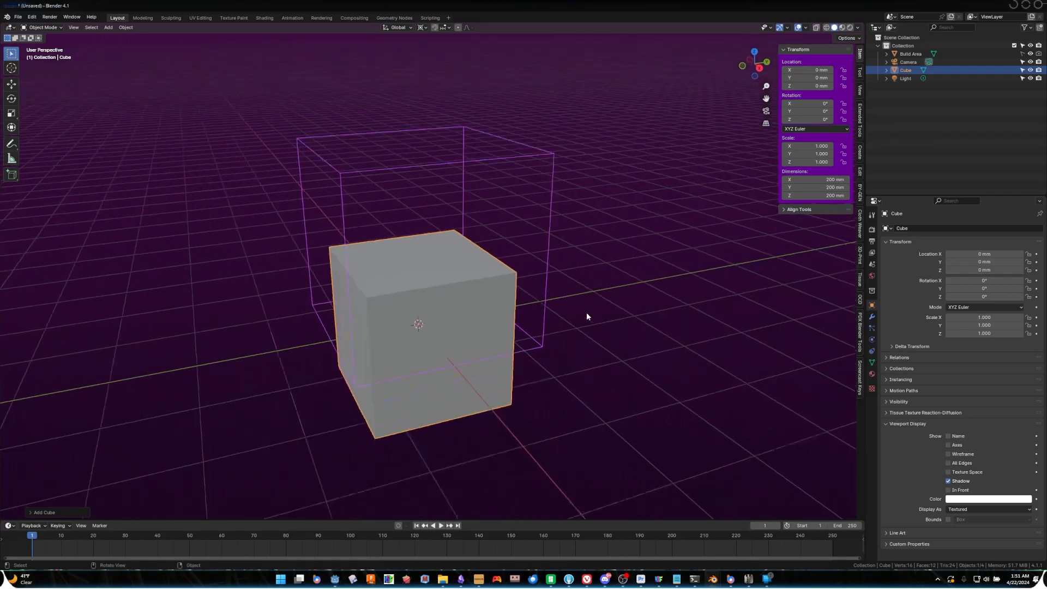
key(g)
key(z)
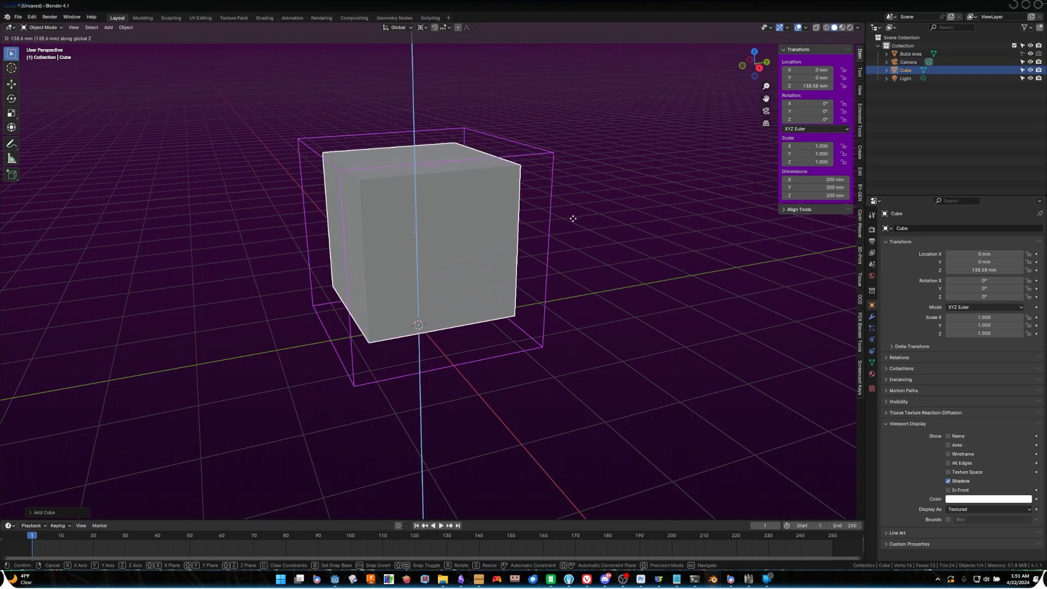
right_click(573, 220)
- Scale the new cube to about 180 mm per side and set its Z location to 180/2 mm
scroll(510, 331, up, 6)
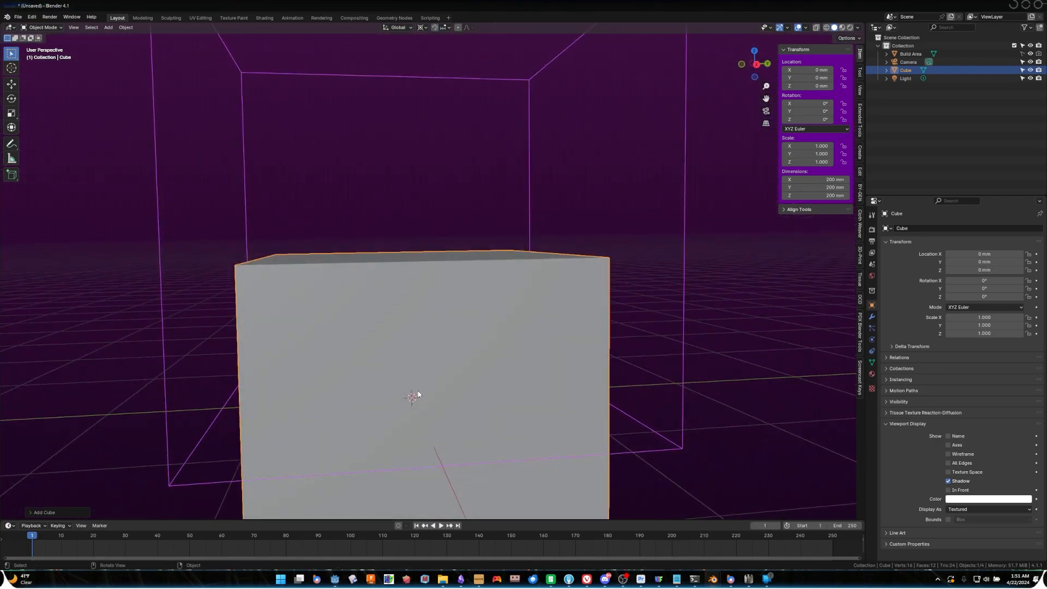
middle_drag(418, 394, 430, 382)
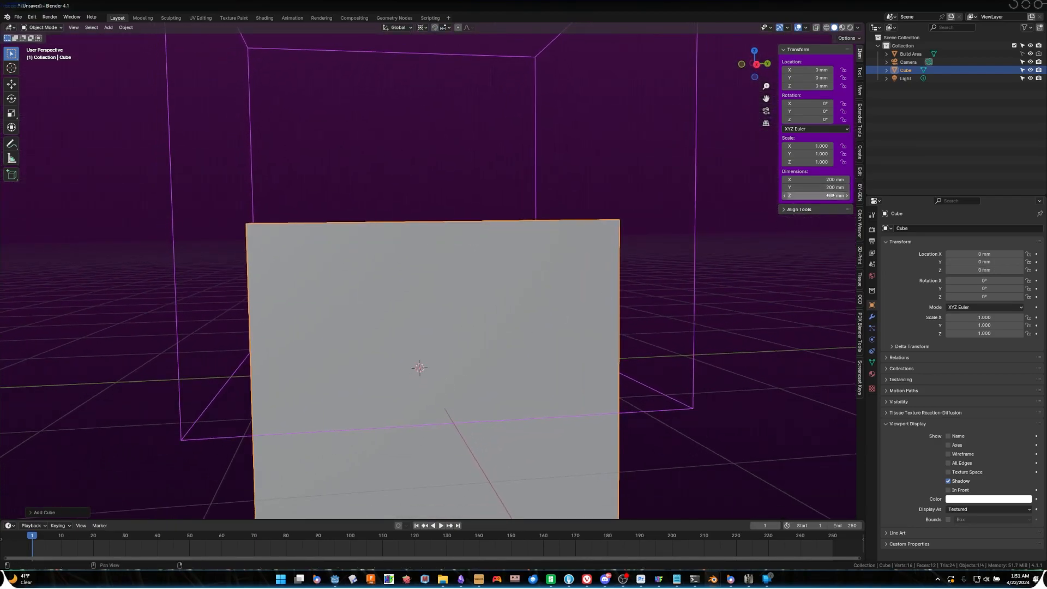
scroll(703, 235, down, 3)
middle_drag(702, 235, 693, 279)
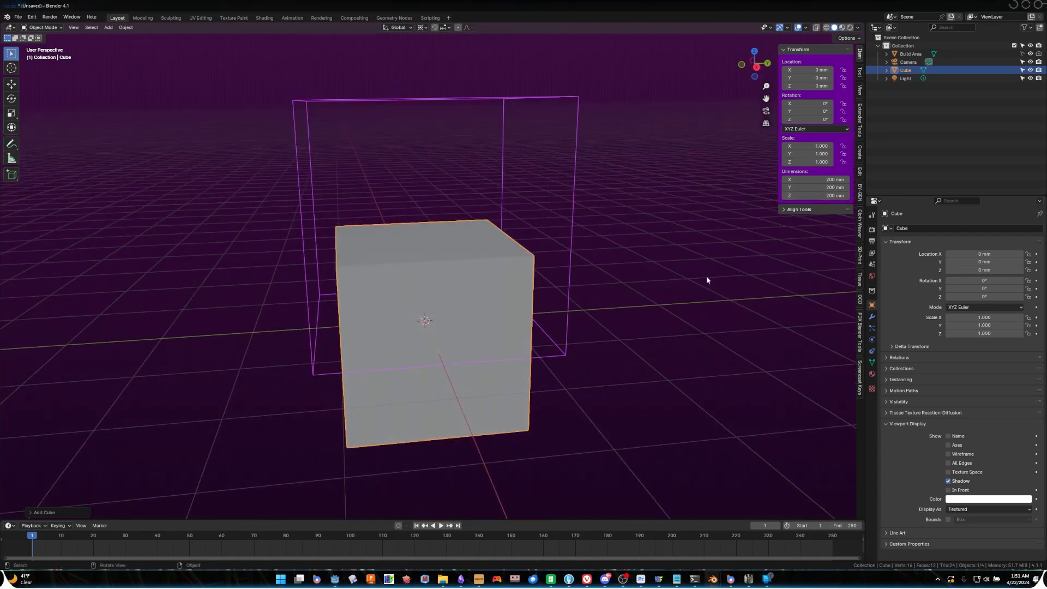
key(s)
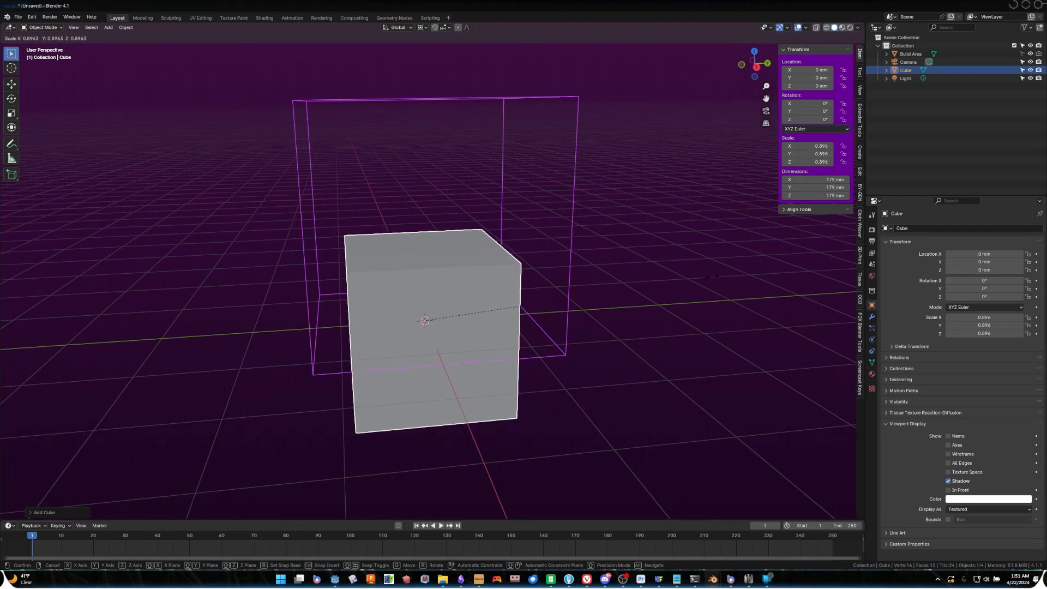
click(522, 306)
click(824, 86)
text(180/2)
key(Return)
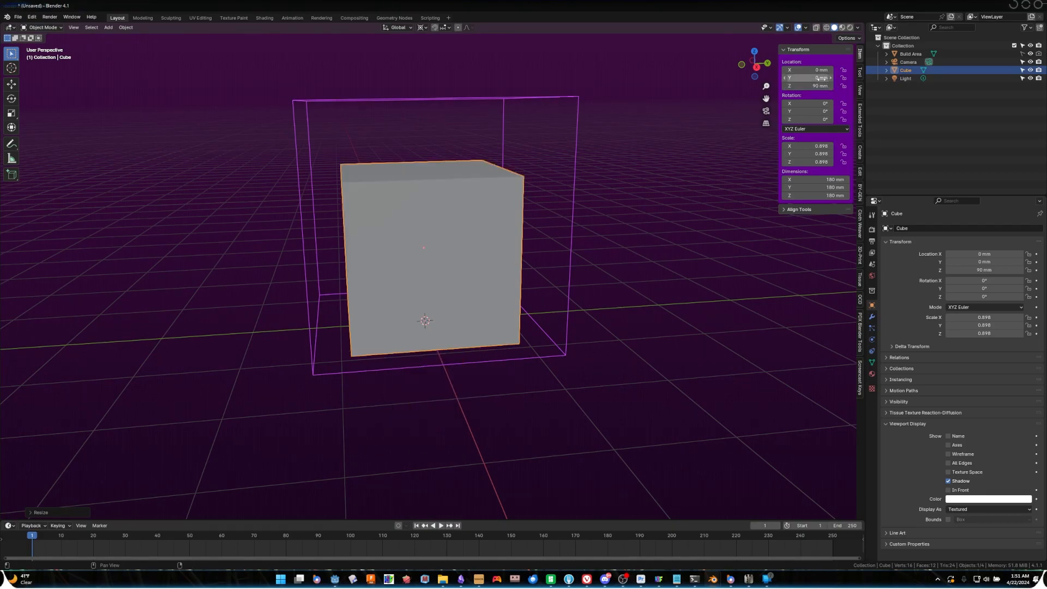
- Apply the new cube's scale and enter Edit Mode on it
middle_drag(614, 140, 558, 292)
middle_drag(480, 275, 465, 243)
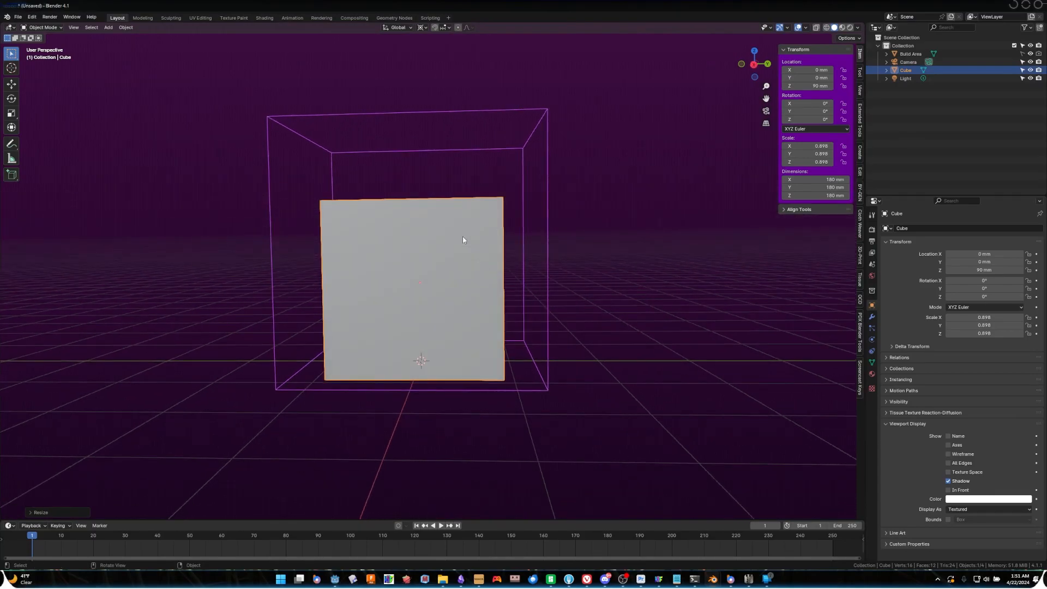
middle_drag(449, 254, 469, 237)
scroll(468, 238, down, 1)
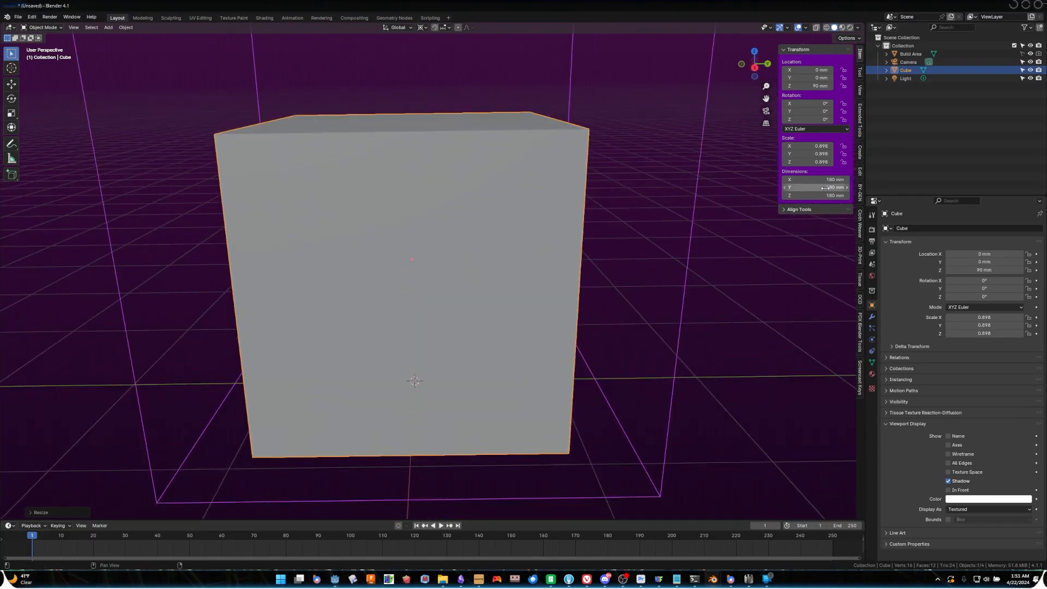
key(ctrl+a)
click(519, 231)
middle_drag(518, 230, 756, 278)
key(Tab)
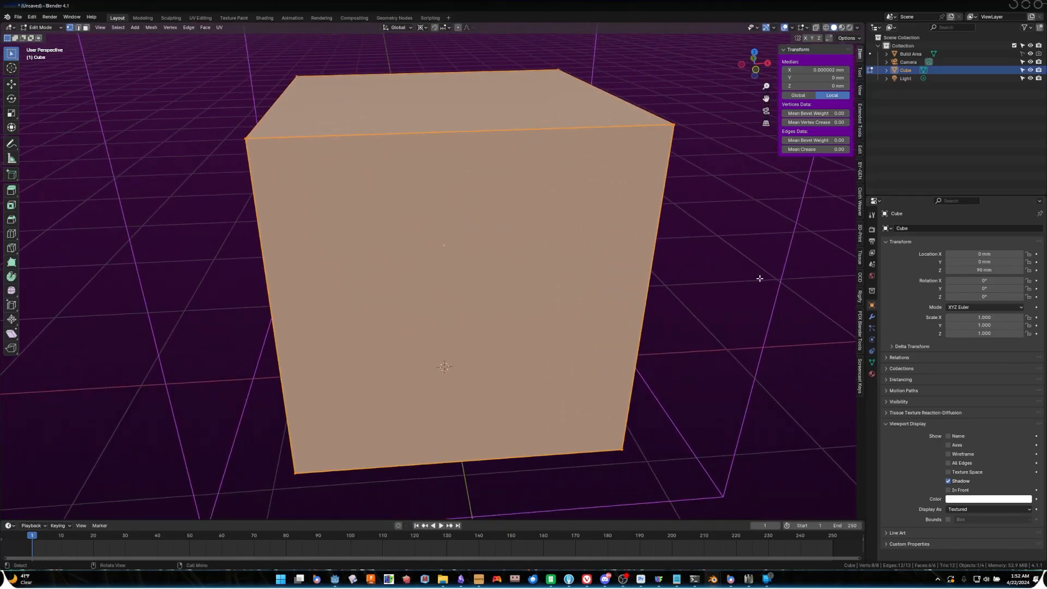
key(s)
key(x)
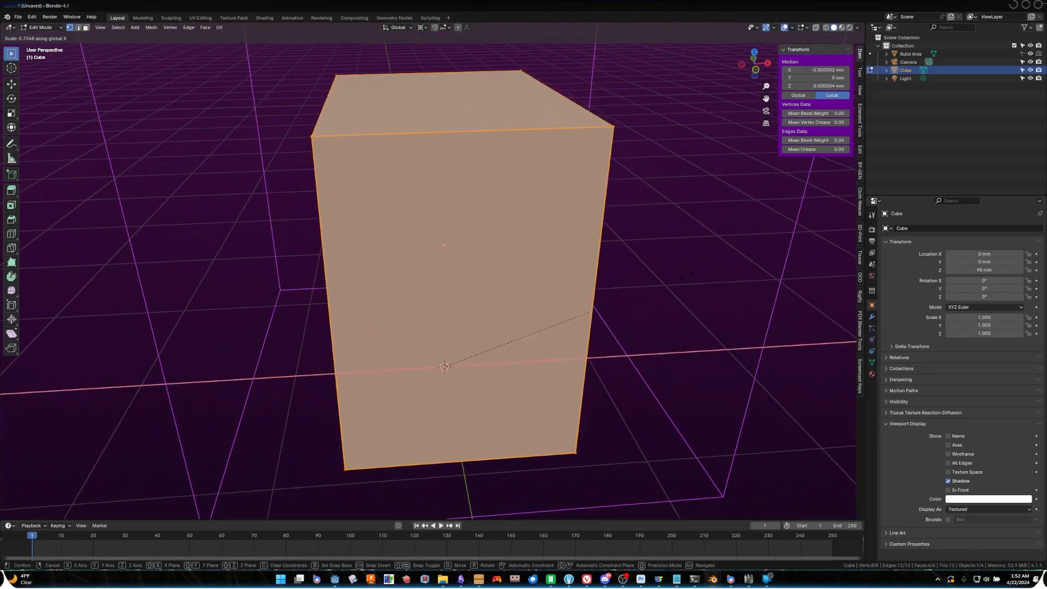
key(Escape)
- Scale the cube's mesh down to about 100 mm along X and about 35 mm along Y
middle_drag(559, 324, 607, 278)
key(s)
key(x)
click(603, 285)
key(s)
key(x)
click(661, 291)
key(s)
key(y)
key(y)
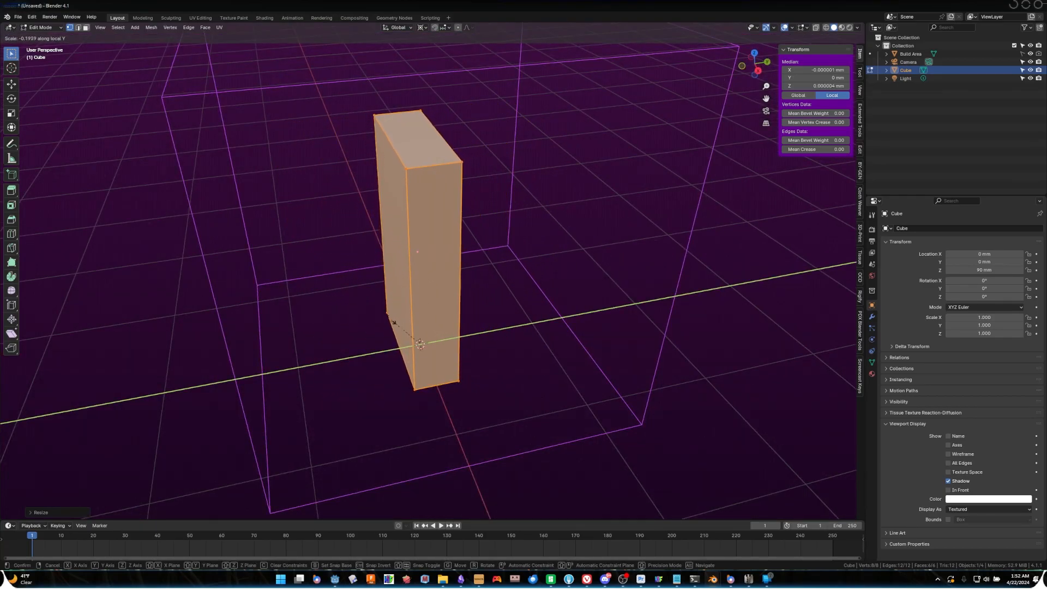
click(463, 325)
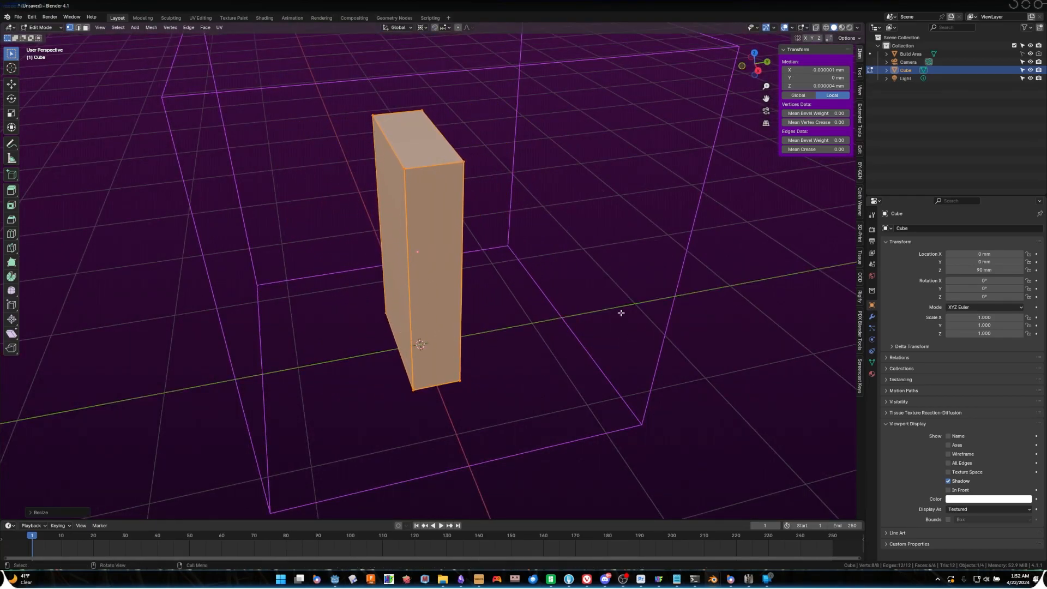
- Add one centred vertical loop cut that splits the block into two halves along X
middle_drag(620, 313, 570, 279)
key(Tab)
scroll(570, 279, down, 3)
scroll(404, 310, up, 3)
middle_drag(405, 310, 462, 281)
key(Tab)
key(ctrl+r)
click(448, 133)
right_click(445, 133)
mouse_move(551, 204)
middle_down()
mouse_move(584, 203)
mouse_move(528, 198)
mouse_move(552, 215)
middle_up()
- Try Material Preview and Solid viewport shading, ending on Wireframe
key(z)
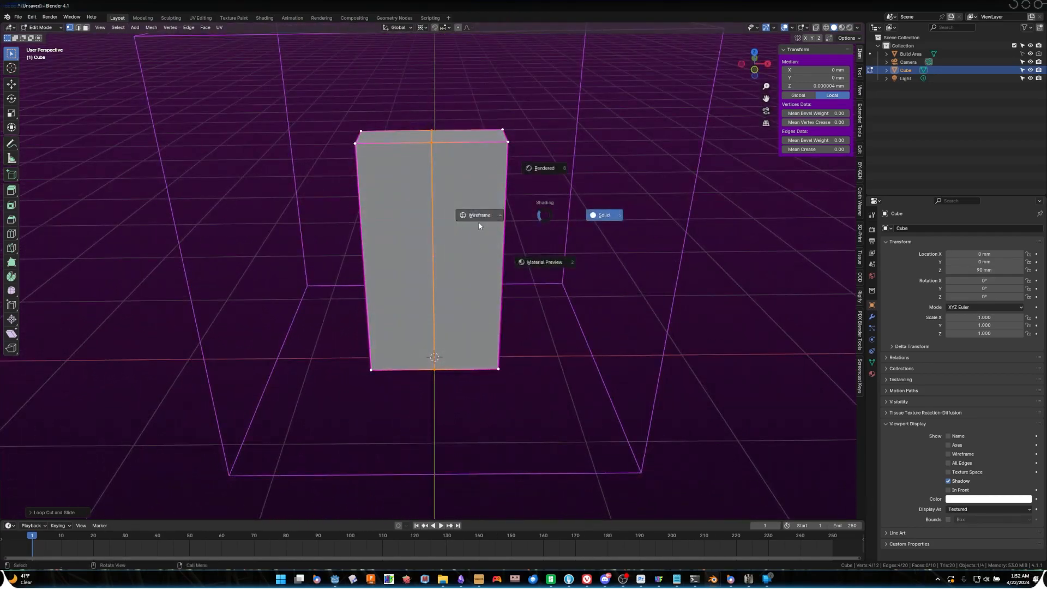
click(534, 264)
key(z)
click(675, 271)
key(z)
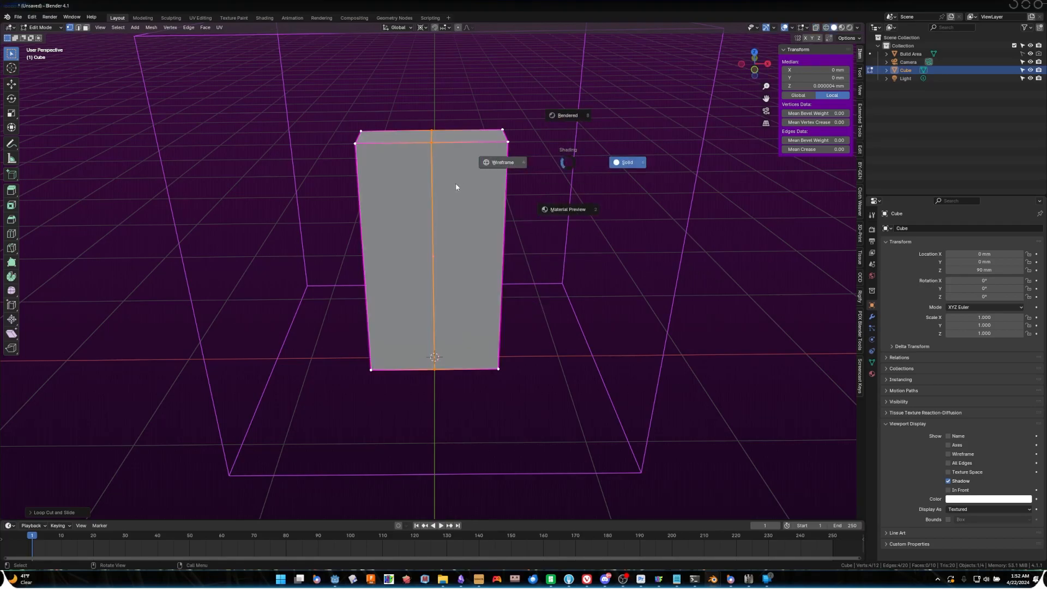
click(486, 156)
middle_drag(549, 115, 524, 160)
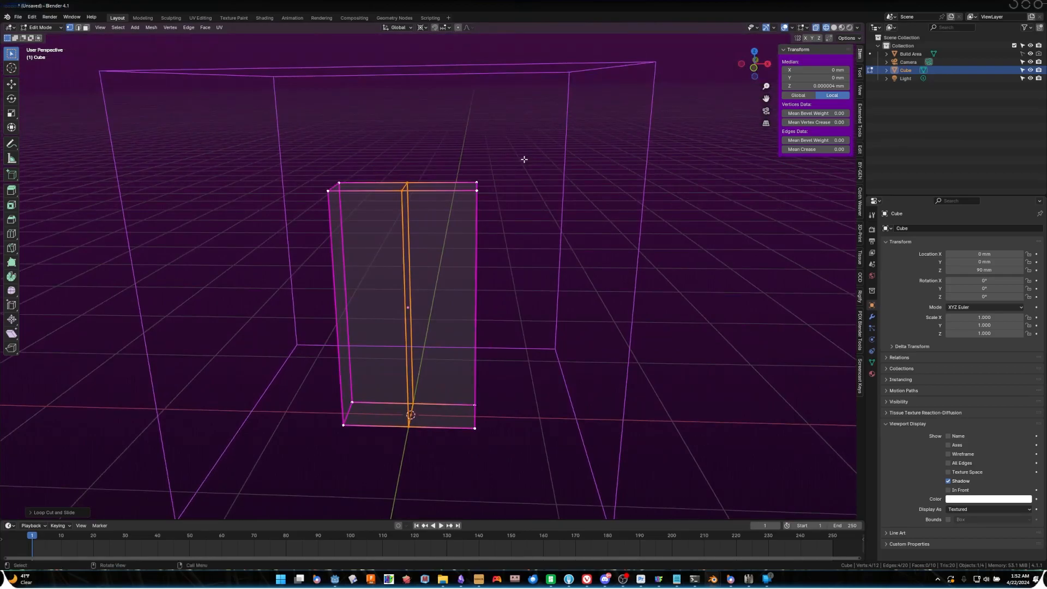
- Select the block's upper +X corner in wireframe front view and return to Solid shading
key(KP_1)
click(475, 197)
mouse_move(497, 203)
middle_down()
mouse_move(509, 201)
mouse_move(491, 217)
middle_up()
key(z)
click(649, 211)
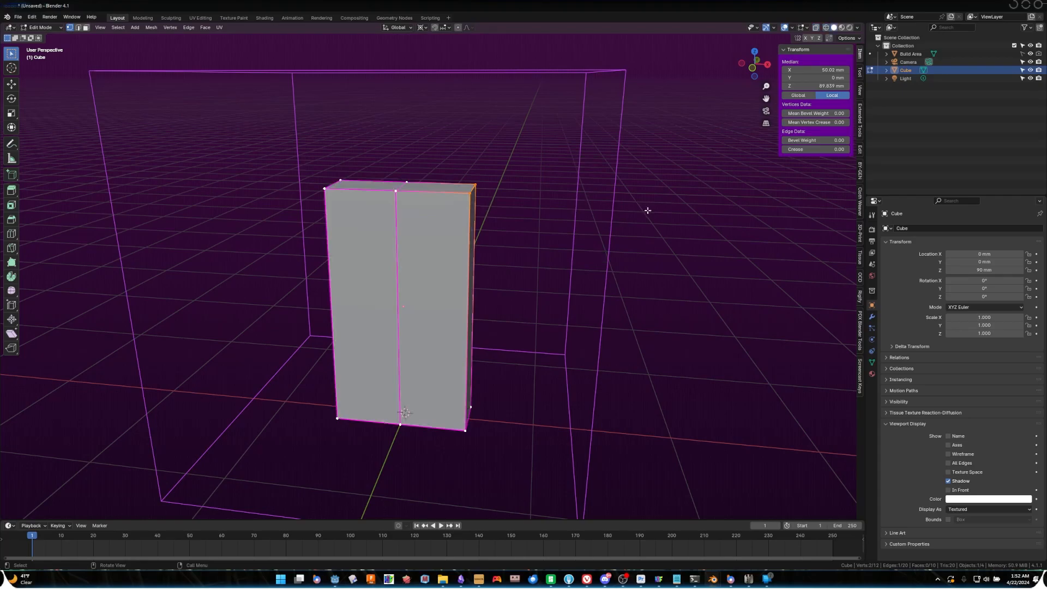
- Box-select the block's upper +X corner from the front in opaque Solid shading
key(KP_1)
drag(443, 146, 510, 205)
middle_drag(509, 190, 480, 207)
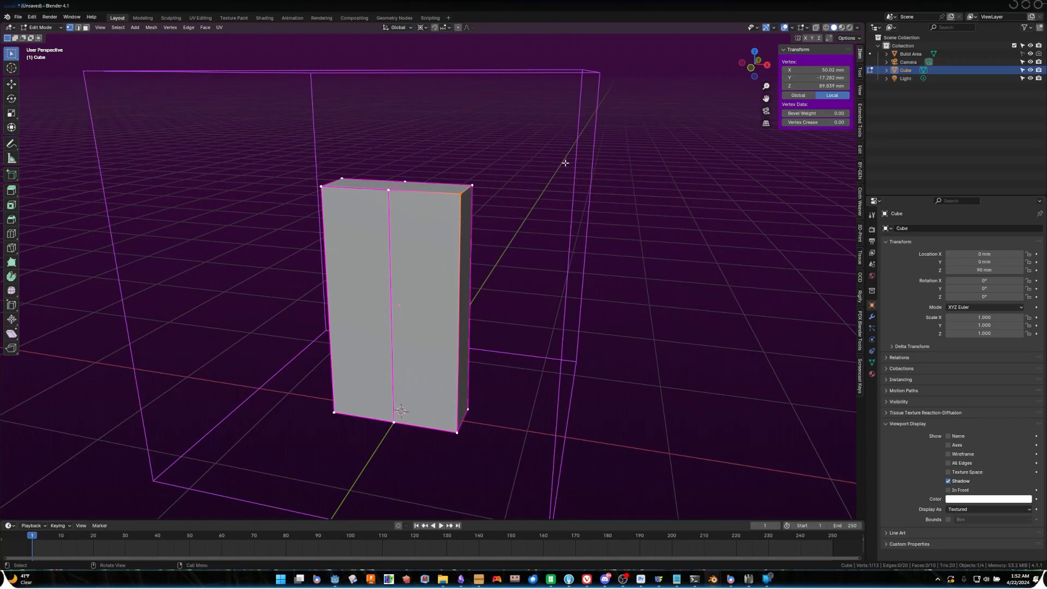
middle_drag(565, 157, 616, 131)
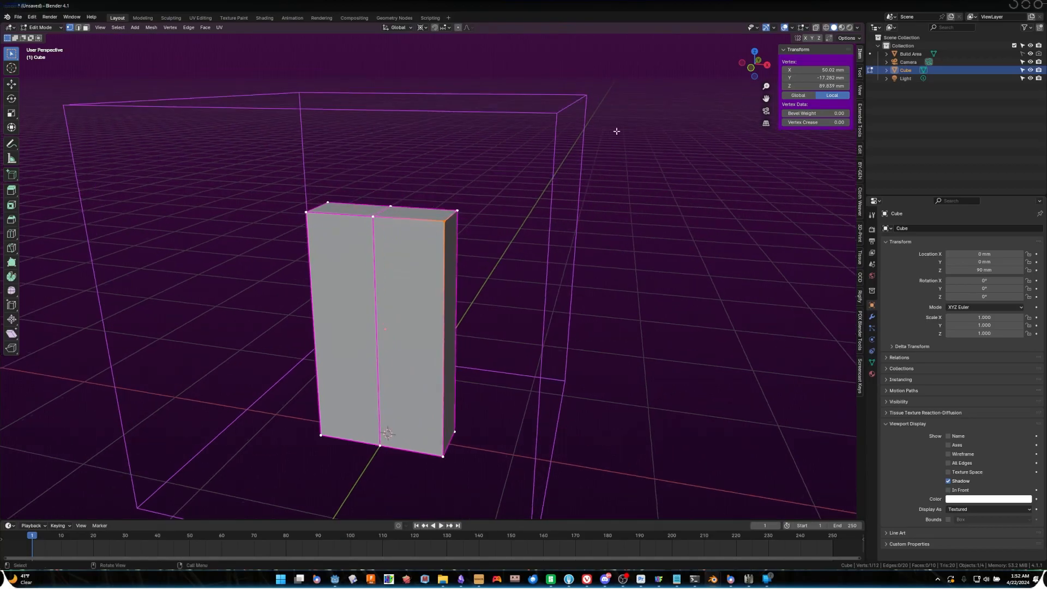
- Turn on X-ray and box-select the front and back vertices of the block's upper +X corner from the front
click(815, 30)
middle_drag(498, 241, 507, 236)
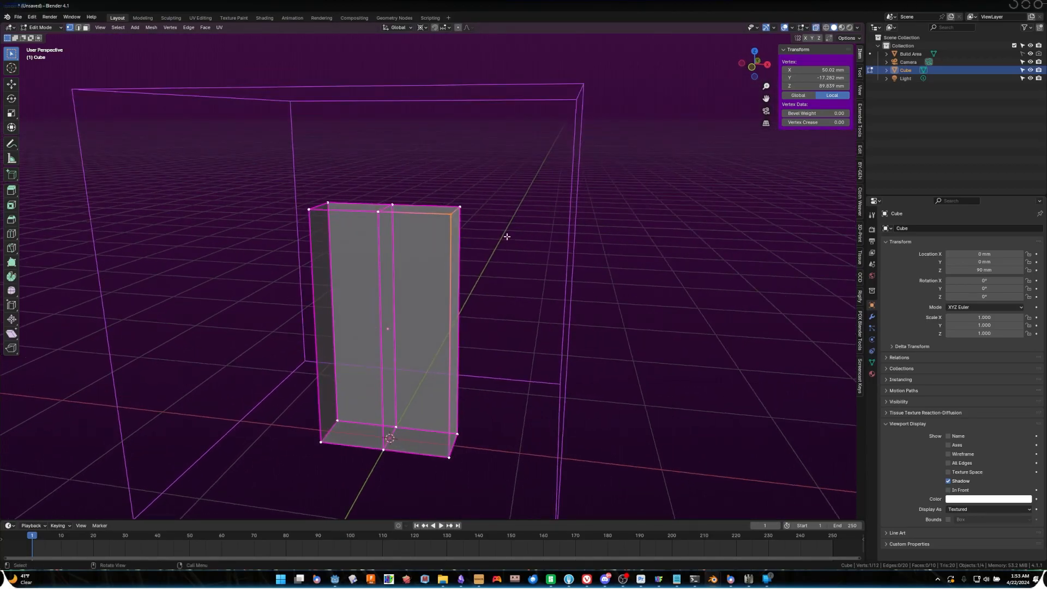
key(KP_1)
click(490, 233)
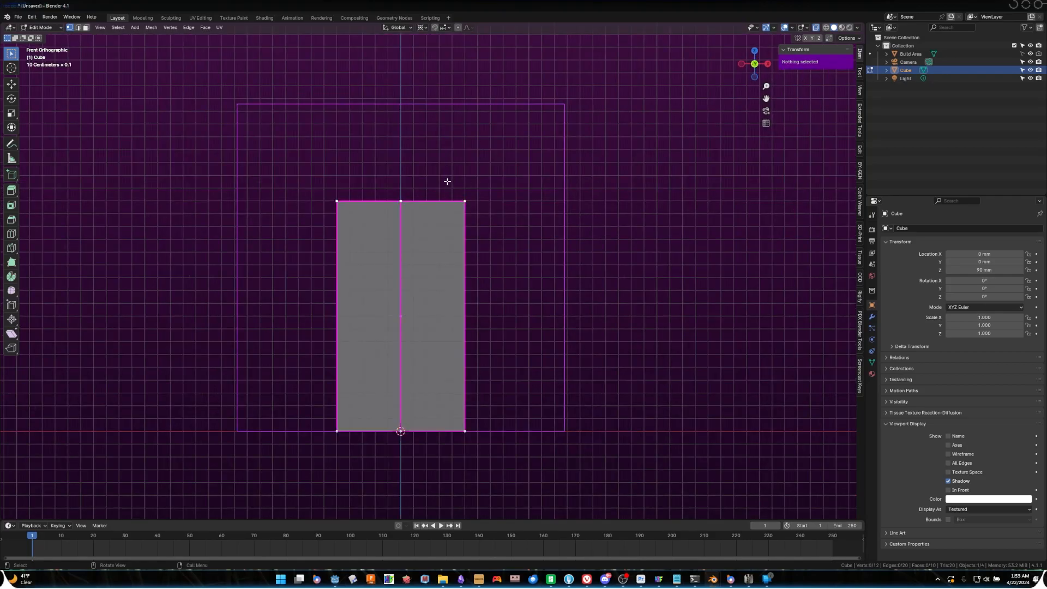
drag(447, 187, 509, 252)
mouse_move(509, 252)
middle_down()
mouse_move(491, 262)
mouse_move(511, 279)
mouse_move(482, 288)
mouse_move(470, 276)
mouse_move(505, 273)
mouse_move(514, 267)
mouse_move(494, 269)
mouse_move(523, 246)
middle_up()
middle_drag(483, 361, 433, 274)
shift+middle_drag(516, 352, 540, 323)
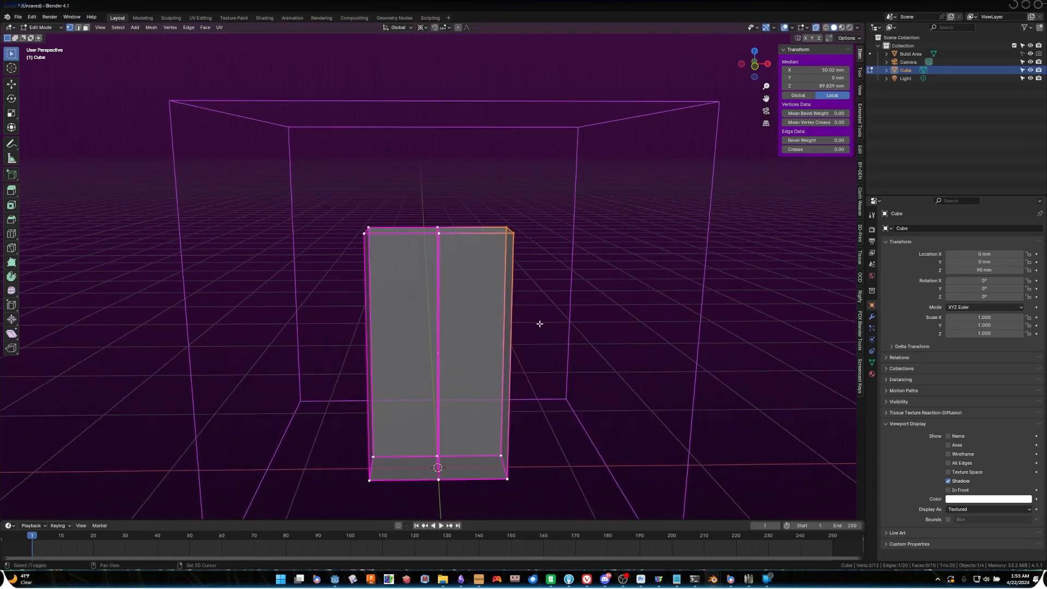
- Set the viewport lighting to MatCap and choose the sixth sphere in the first row
click(857, 28)
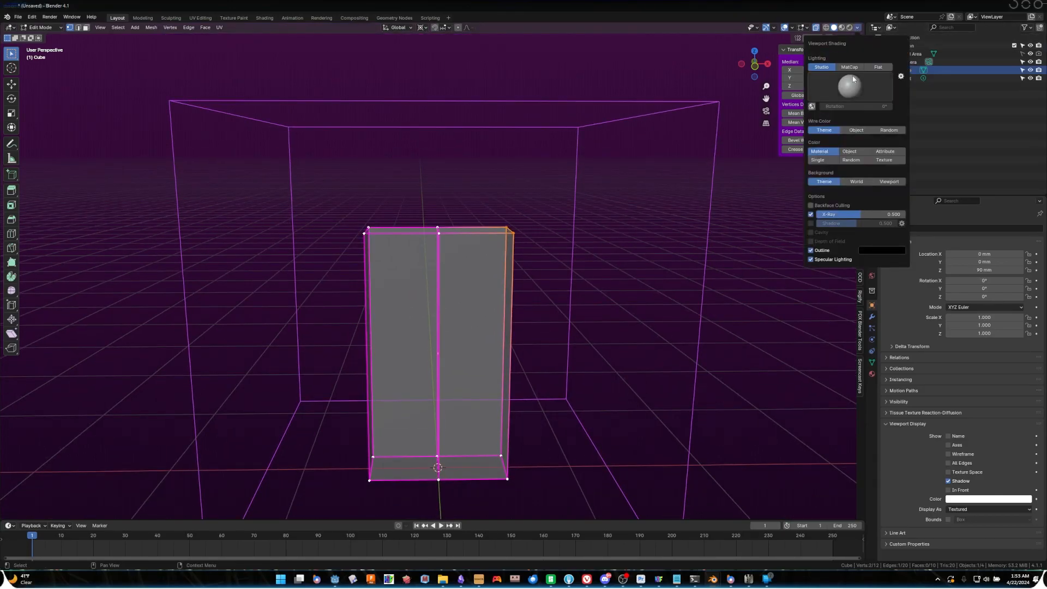
click(852, 66)
click(849, 85)
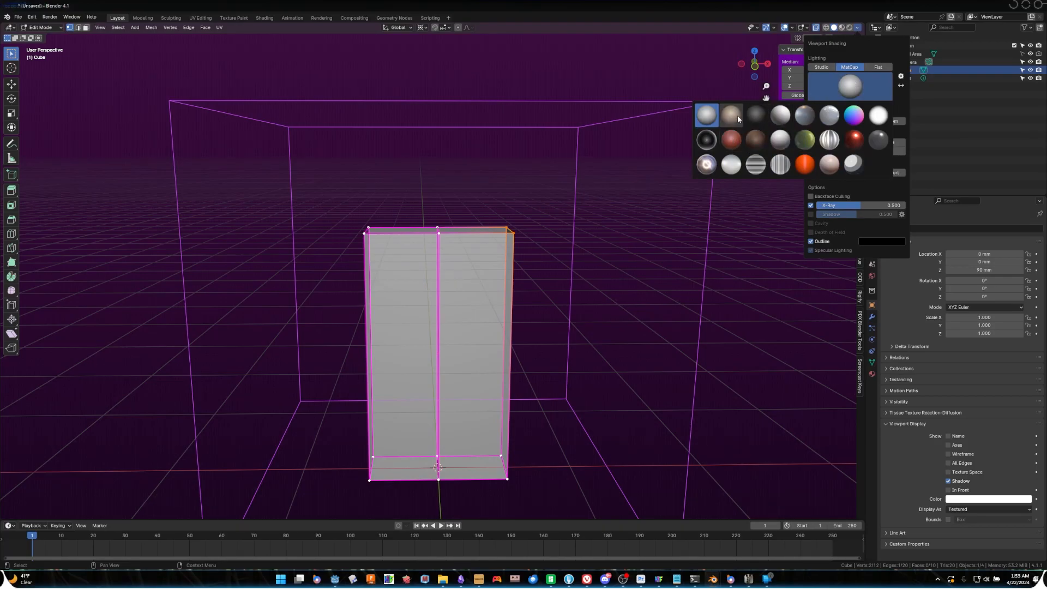
click(825, 116)
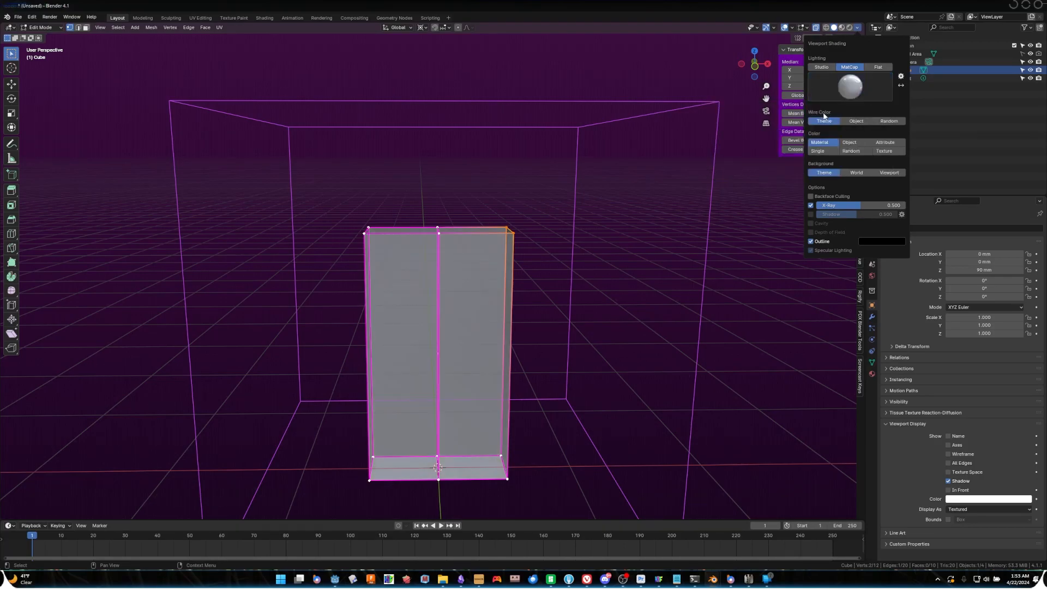
- Add the lower +X corner vertices to the selection in front view and delete the vertices of that half
scroll(564, 287, up, 3)
mouse_move(565, 289)
middle_down()
mouse_move(540, 292)
mouse_move(577, 250)
mouse_move(559, 224)
mouse_move(541, 231)
middle_up()
key(KP_1)
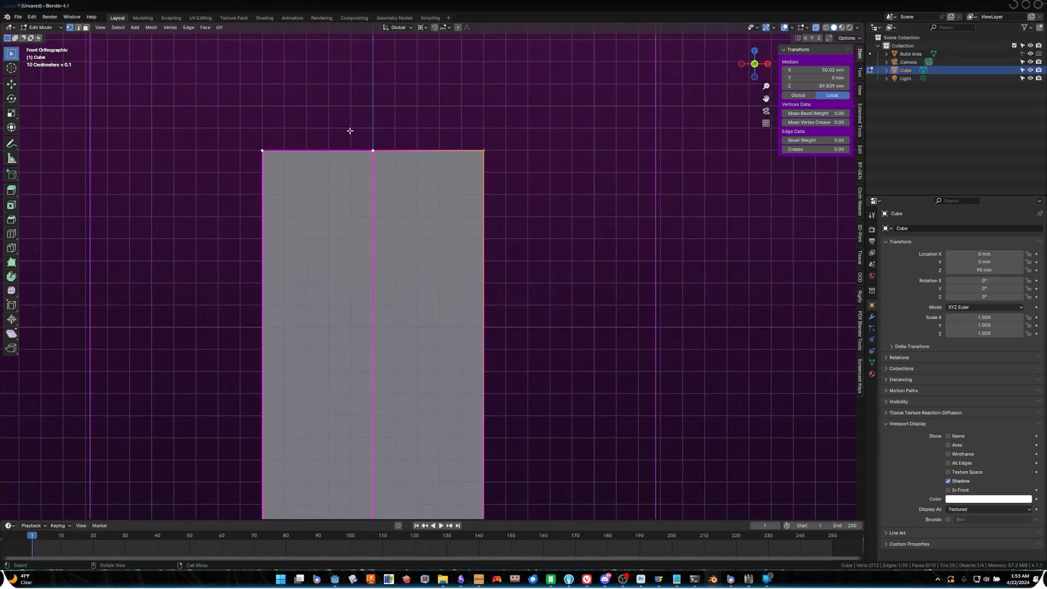
scroll(351, 131, down, 3)
shift+middle_drag(472, 369, 431, 331)
shift+drag(431, 331, 411, 406)
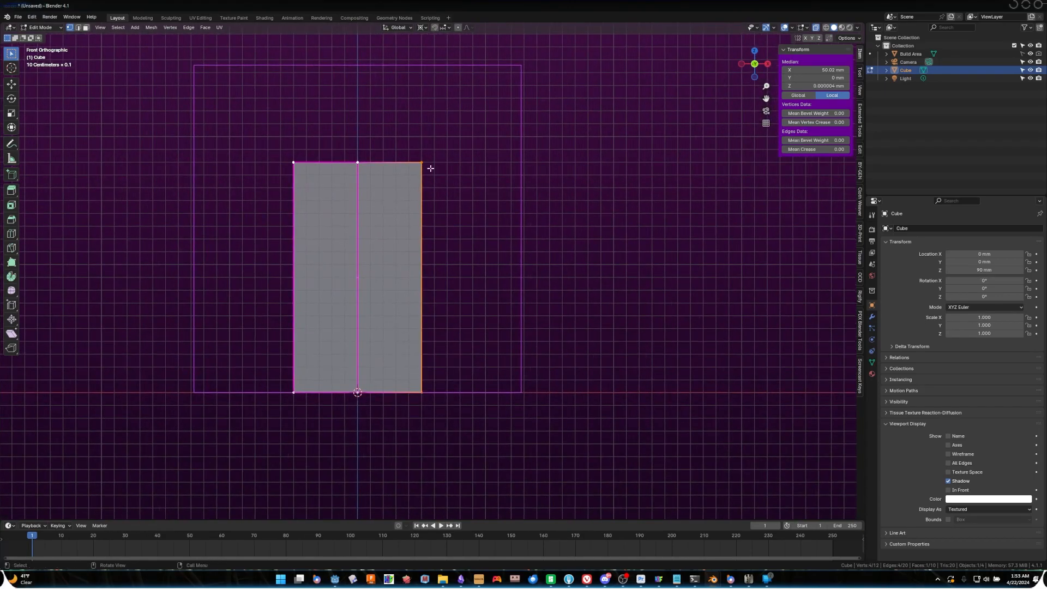
key(x)
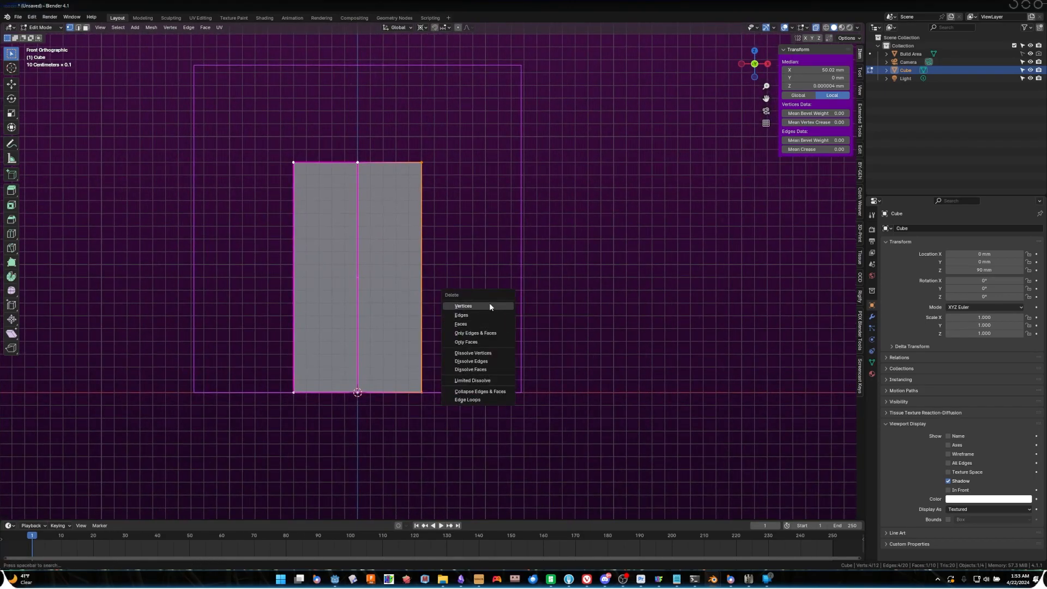
click(489, 303)
- Return to Object Mode and add a Mirror modifier on the X axis to the halved block
key(Tab)
middle_drag(505, 310, 541, 306)
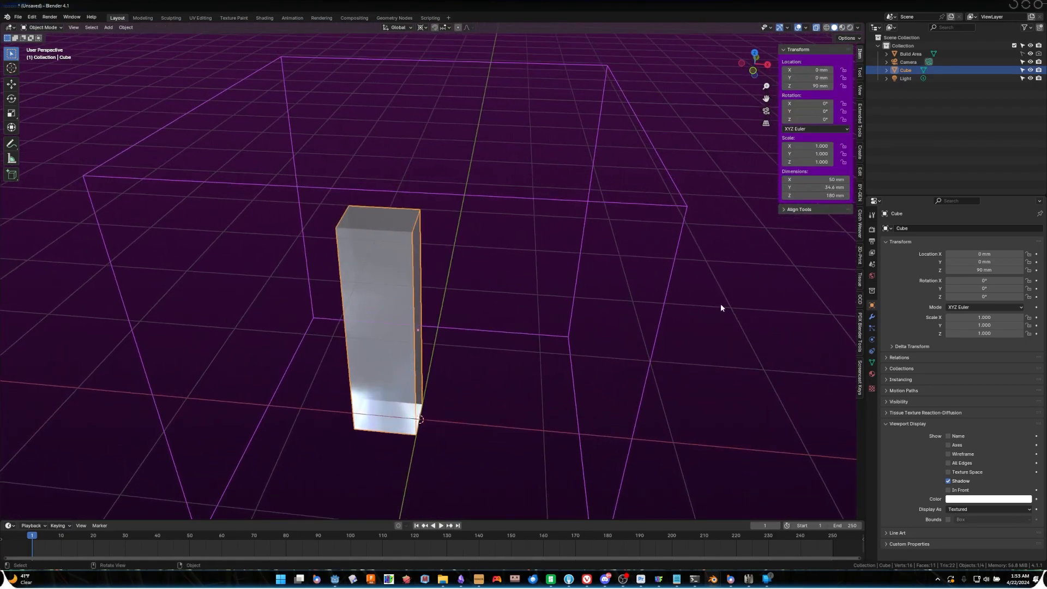
click(871, 316)
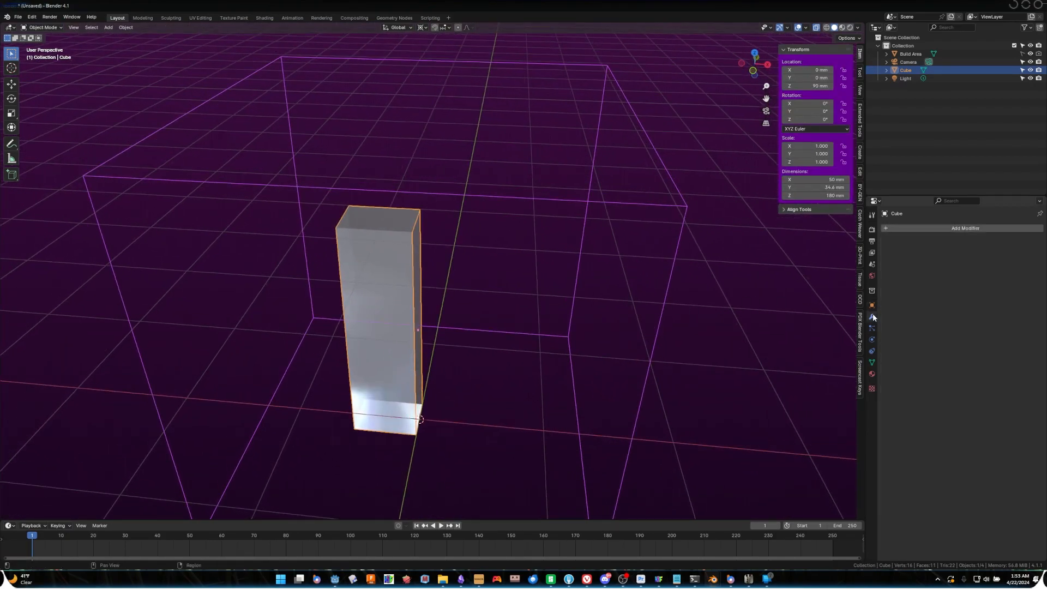
click(938, 227)
key(space)
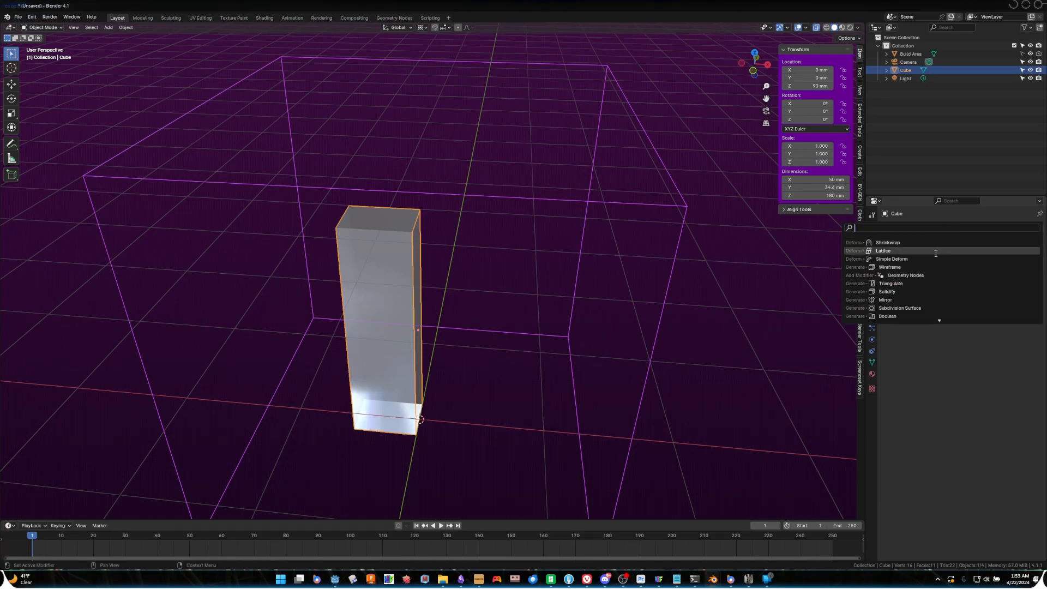
click(899, 299)
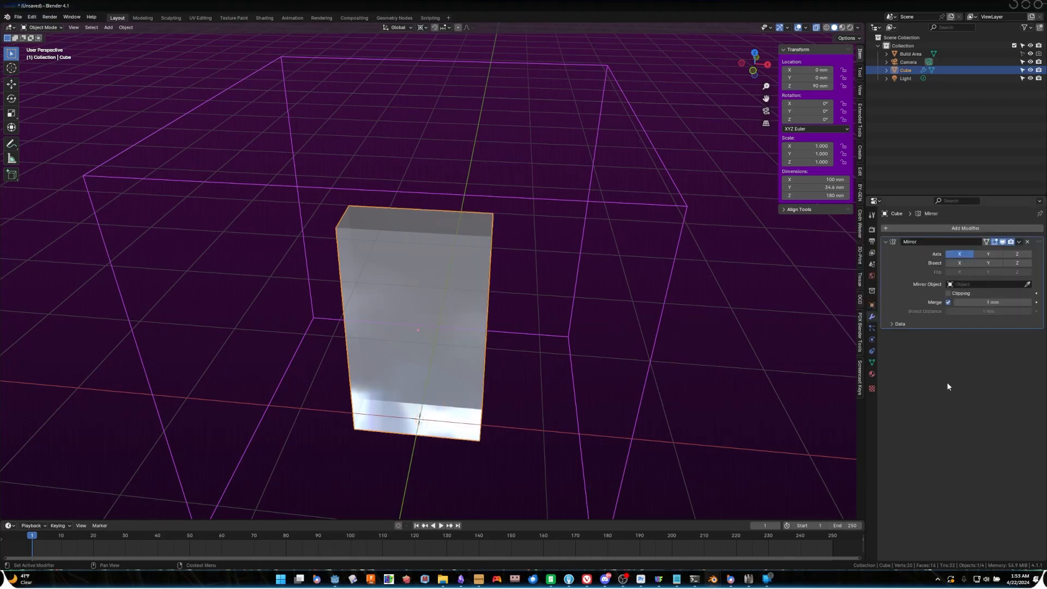
click(947, 227)
key(space)
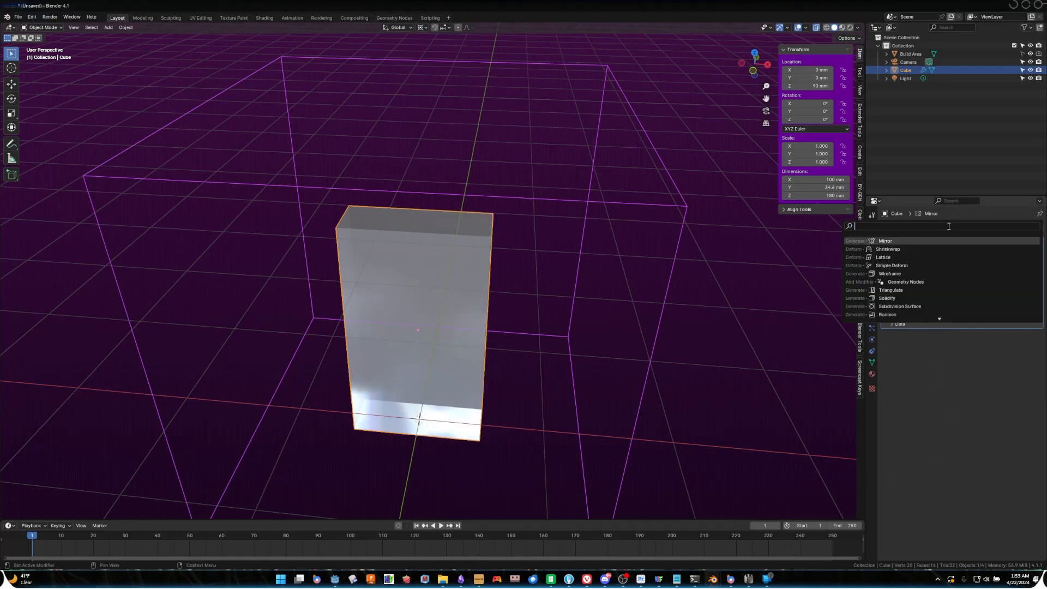
text(m)
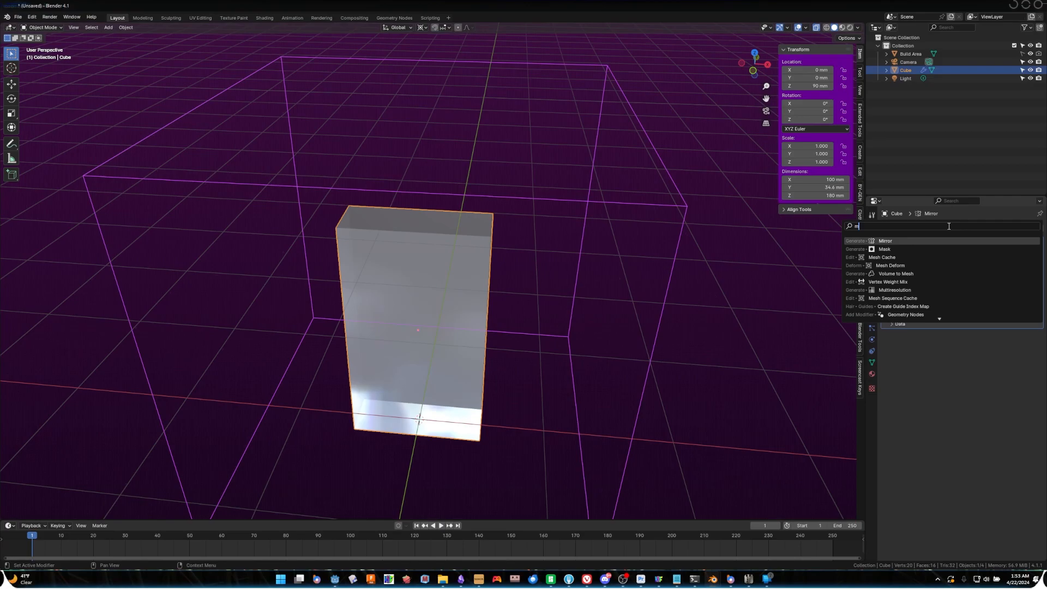
click(989, 226)
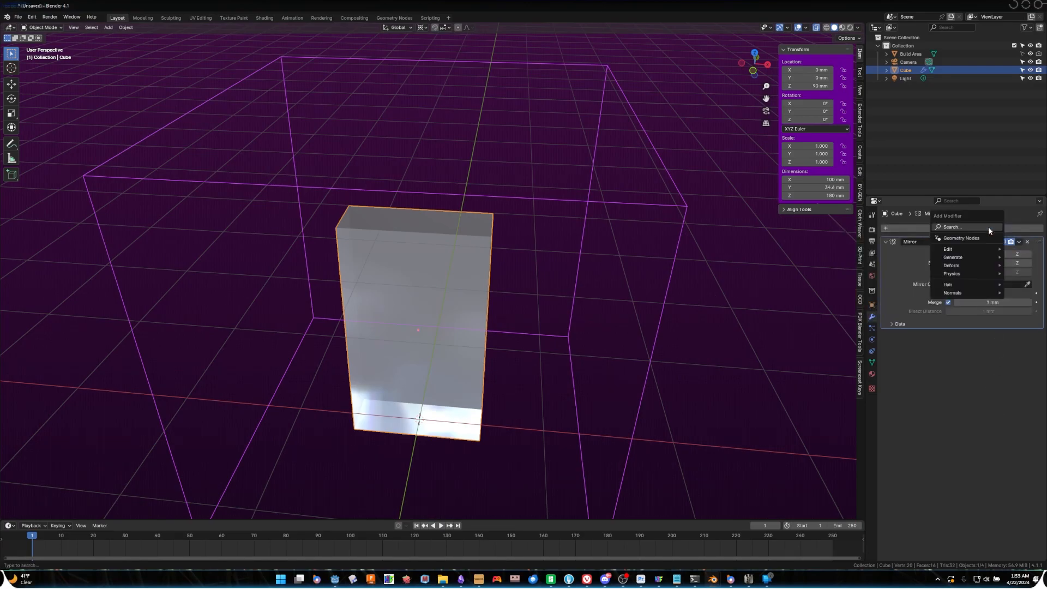
mouse_move(958, 250)
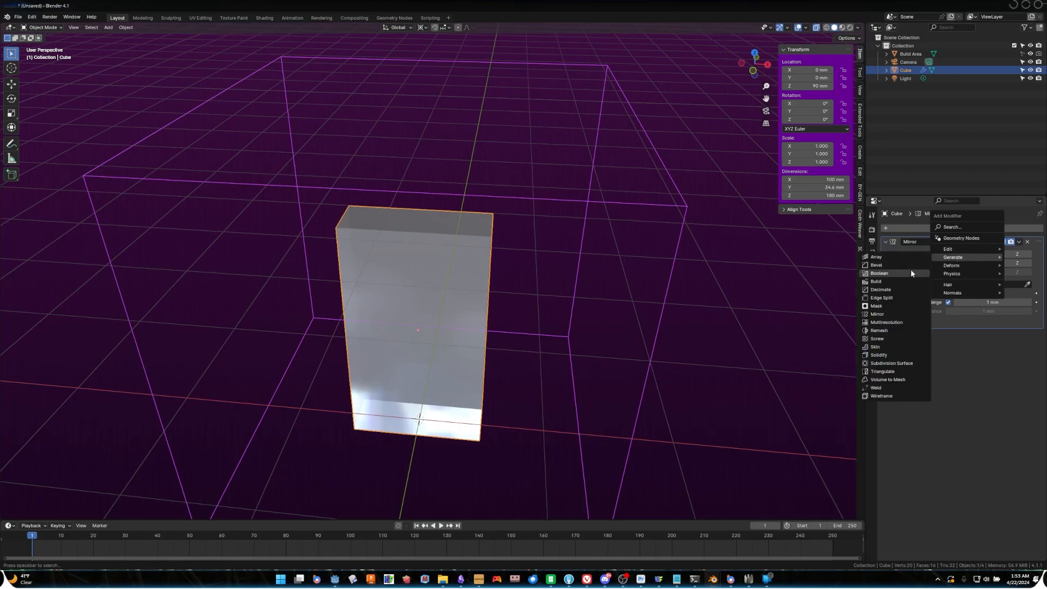
click(878, 314)
- Try the Mirror modifier's Y axis by turning it on and back off
middle_drag(521, 398, 556, 338)
middle_drag(634, 360, 867, 293)
click(989, 256)
click(989, 256)
- Enter Edit Mode and add four evenly spaced horizontal loop cuts to the half block
middle_drag(664, 303, 680, 303)
middle_drag(566, 358, 517, 300)
key(Tab)
key(ctrl+r)
scroll(462, 300, up, 2)
scroll(463, 301, up, 1)
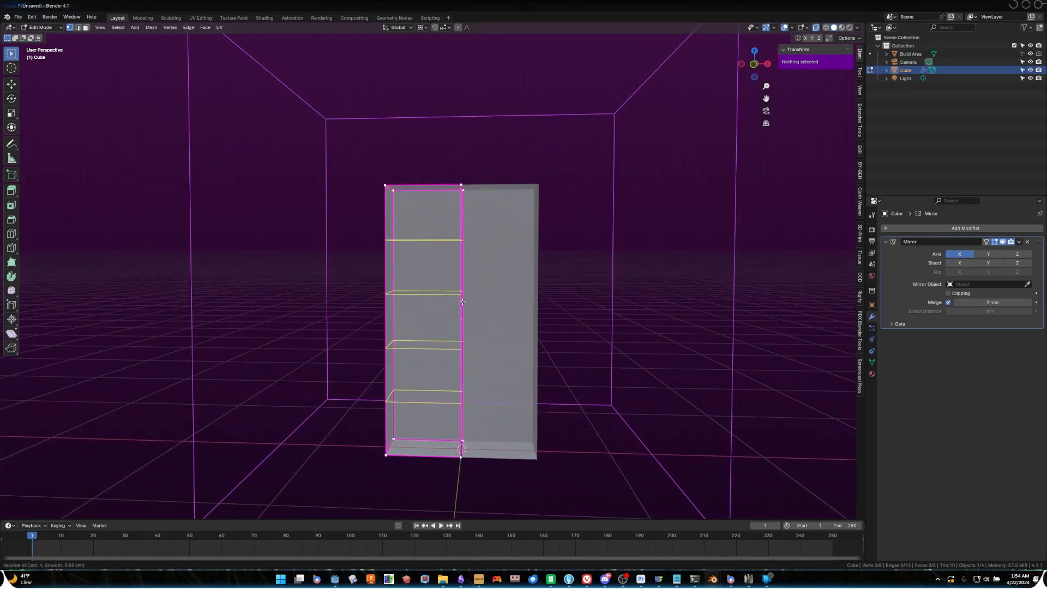
click(462, 301)
right_click(462, 301)
- Add one centred vertical loop cut to the half block without sliding it
key(ctrl+r)
click(431, 187)
right_click(432, 187)
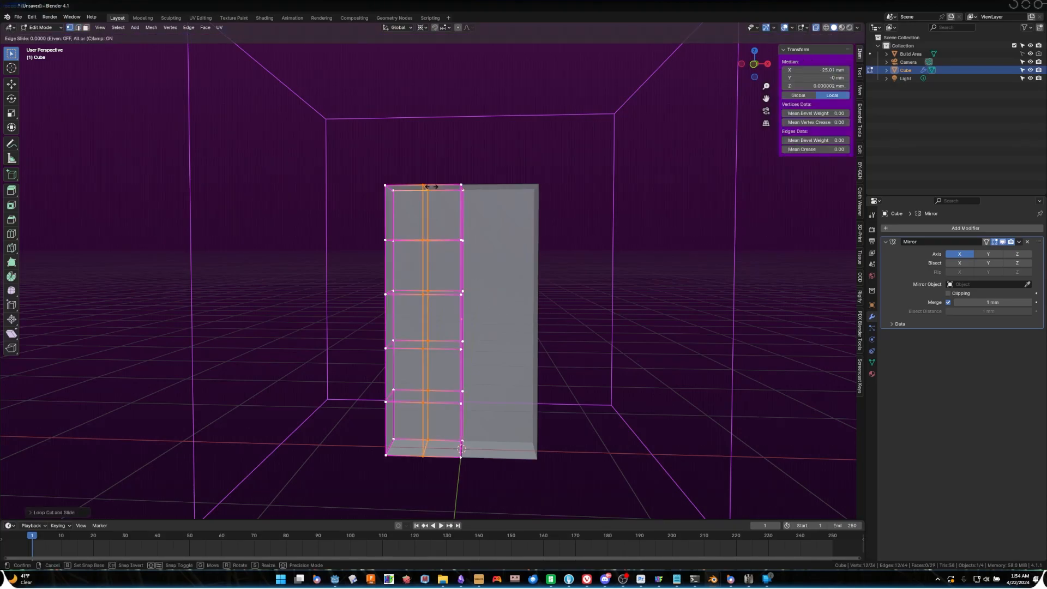
- Delete the two top faces of the half block and inspect the open top in Object Mode
middle_drag(431, 186, 418, 262)
click(444, 280)
shift+click(403, 279)
key(x)
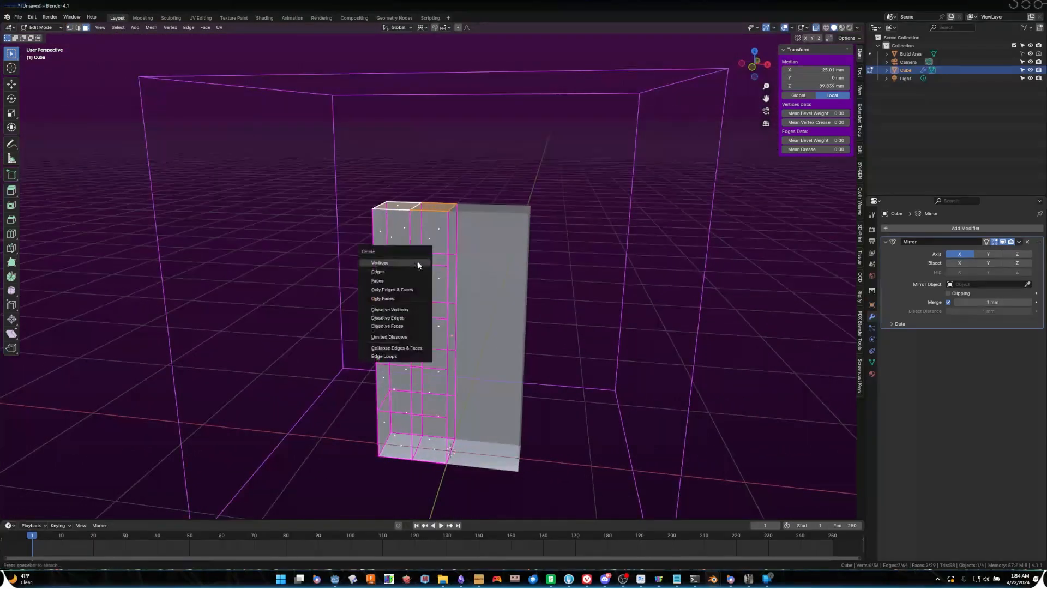
click(411, 280)
key(Tab)
middle_drag(489, 299, 418, 290)
- In front view, move the upper two rows of outer and middle-column vertices about 16 mm inward along X
key(Tab)
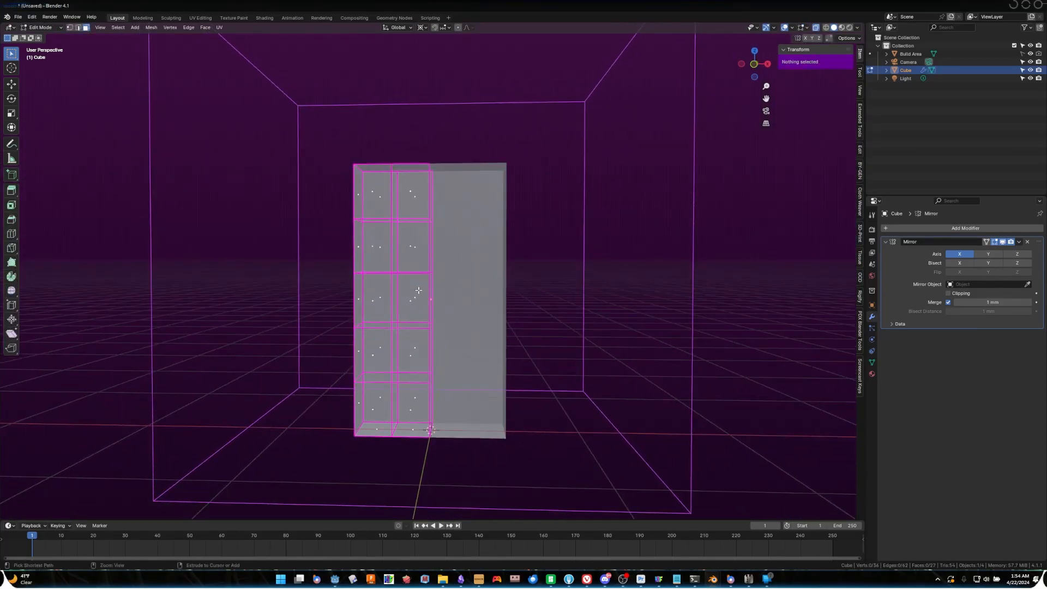
key(KP_1)
scroll(338, 253, up, 2)
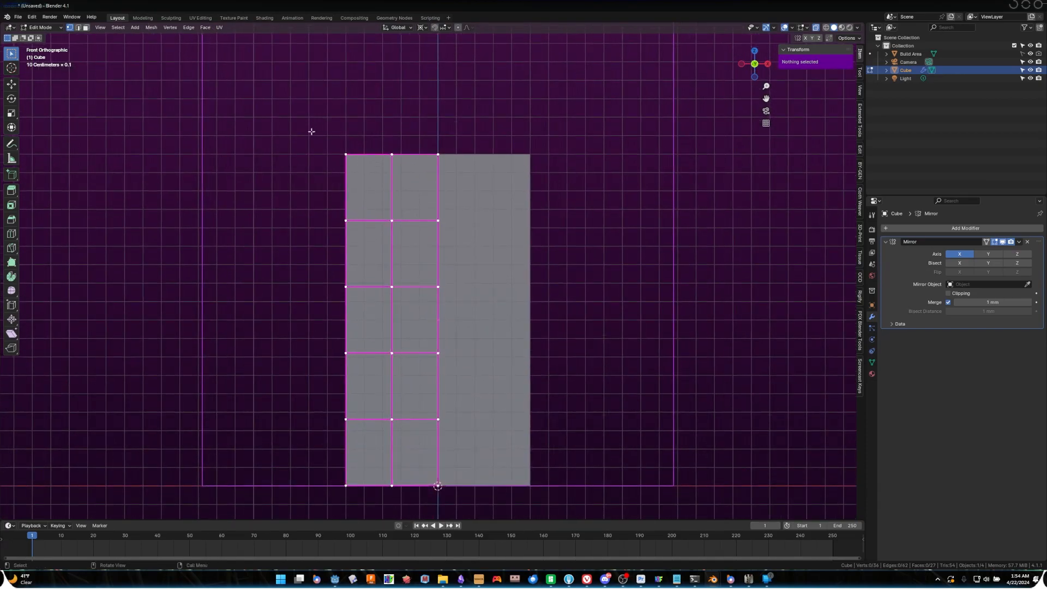
drag(325, 124, 408, 259)
key(g)
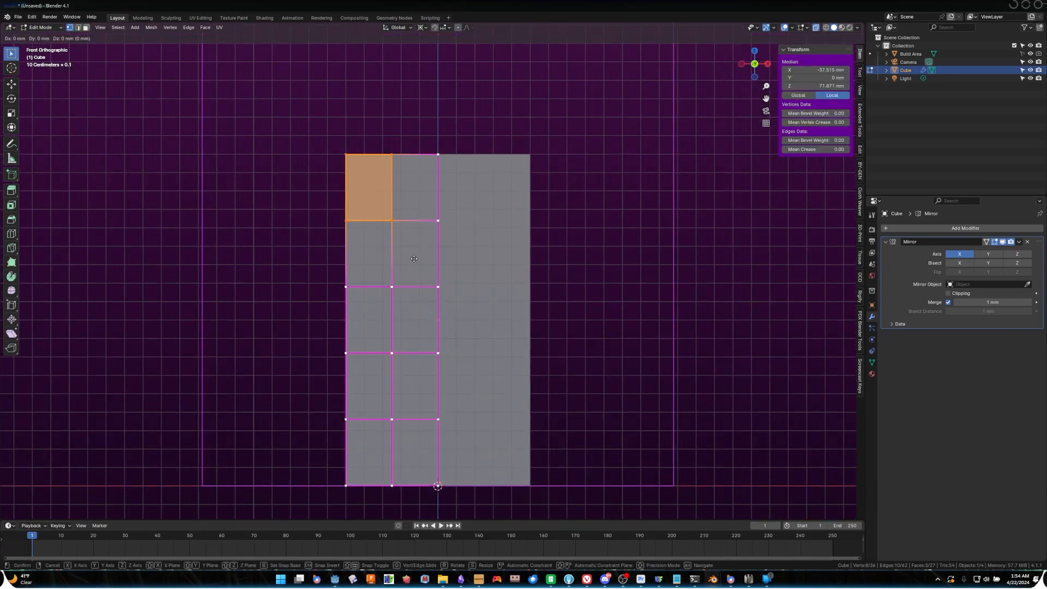
key(x)
click(443, 258)
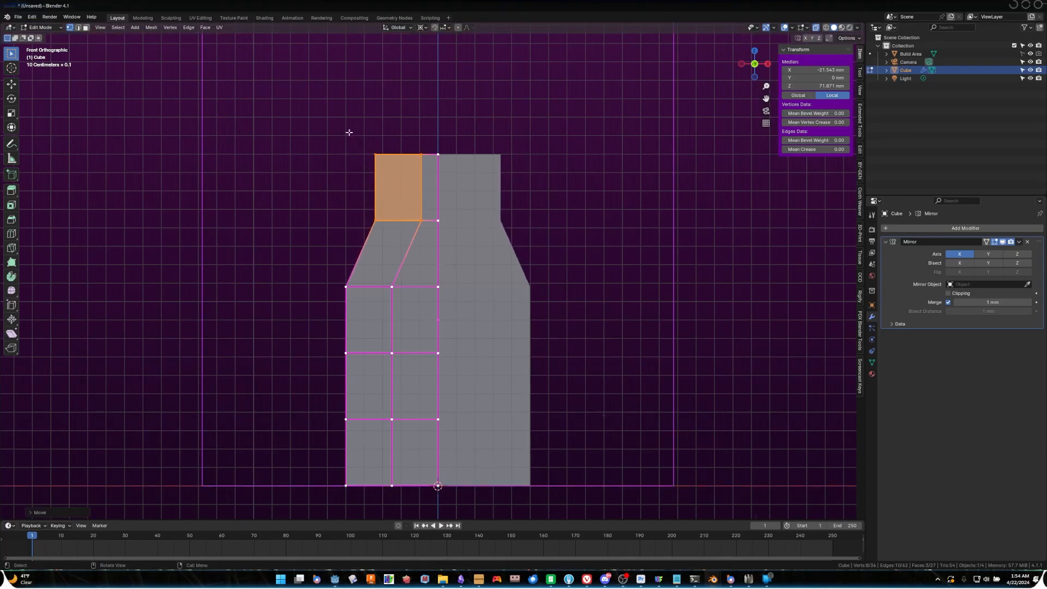
- Move the outer vertices of the top two rows further inward along X, with the uppermost ones slightly more
drag(336, 128, 404, 240)
key(g)
key(x)
click(408, 178)
key(g)
key(x)
click(403, 235)
- Move the outer vertices of the third row from the top slightly inward along X
shift+middle_drag(403, 235, 356, 164)
shift+middle_drag(331, 234, 314, 192)
drag(269, 143, 314, 215)
key(g)
key(x)
click(319, 214)
- Move the outer vertices of the row just above the base inward along X to about -36.2 mm
shift+middle_drag(319, 214, 300, 164)
drag(247, 236, 294, 278)
key(g)
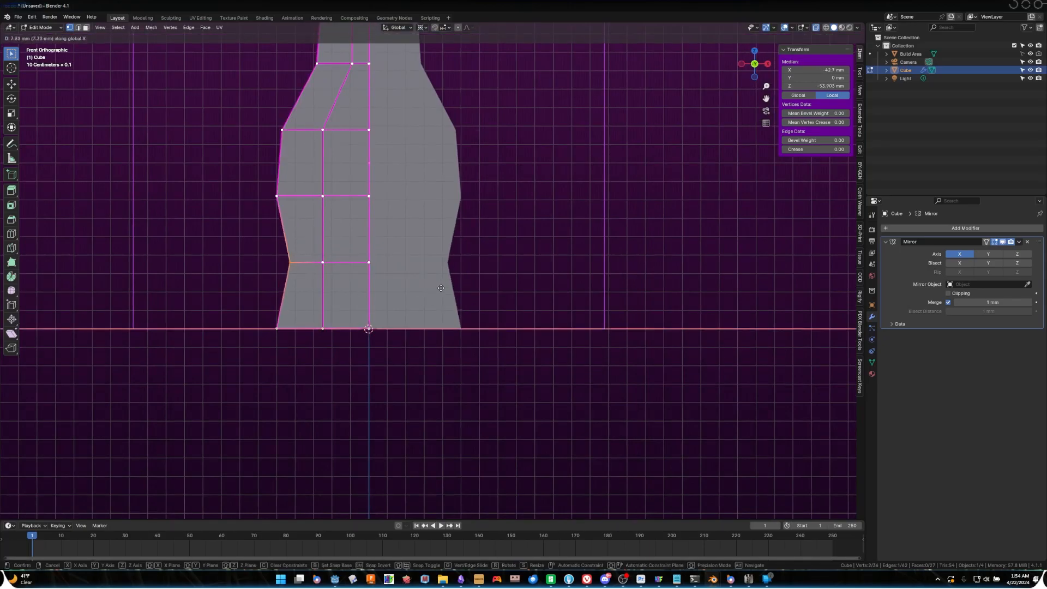
shift+middle_drag(436, 237, 433, 294)
click(444, 254)
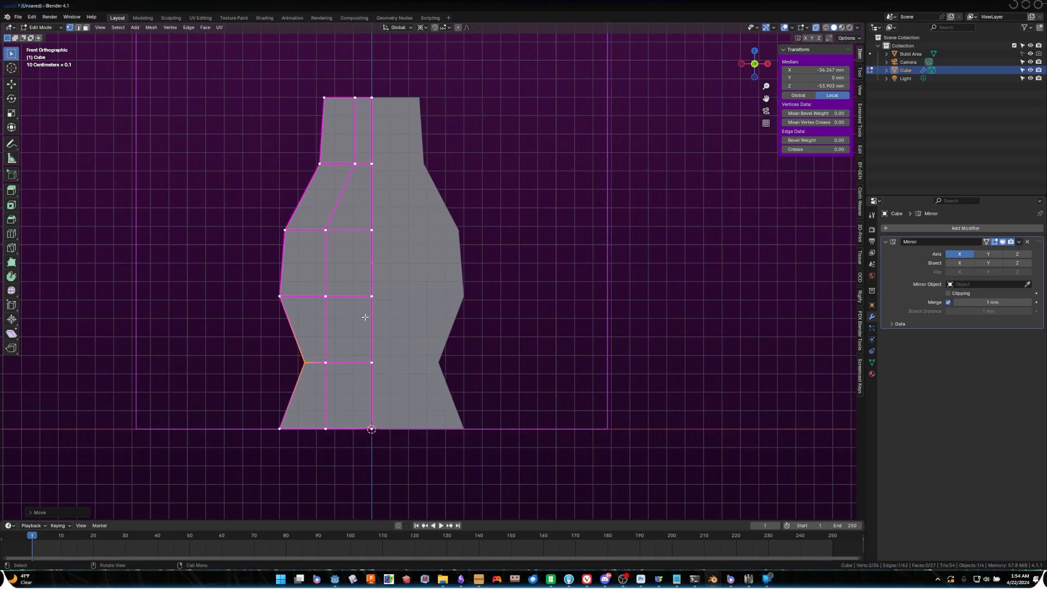
- In the row above the base, move the middle-column vertices inward to about X -12.5 mm and the outer ones to about -34 mm
shift+middle_drag(365, 316, 340, 250)
click(301, 296)
key(g)
key(x)
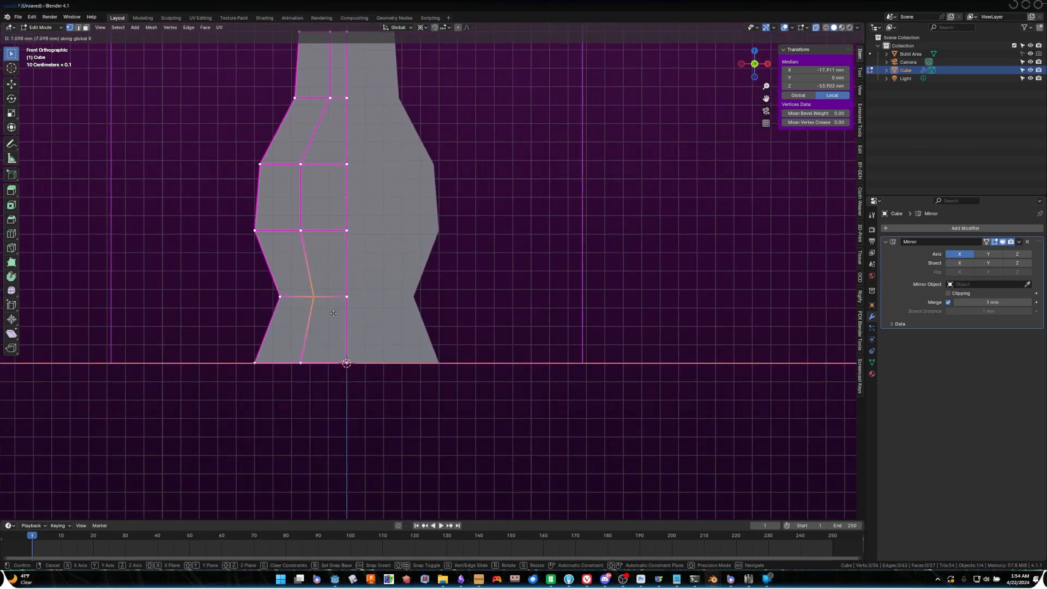
click(333, 313)
shift+middle_drag(374, 217, 376, 230)
key(g)
key(x)
click(385, 231)
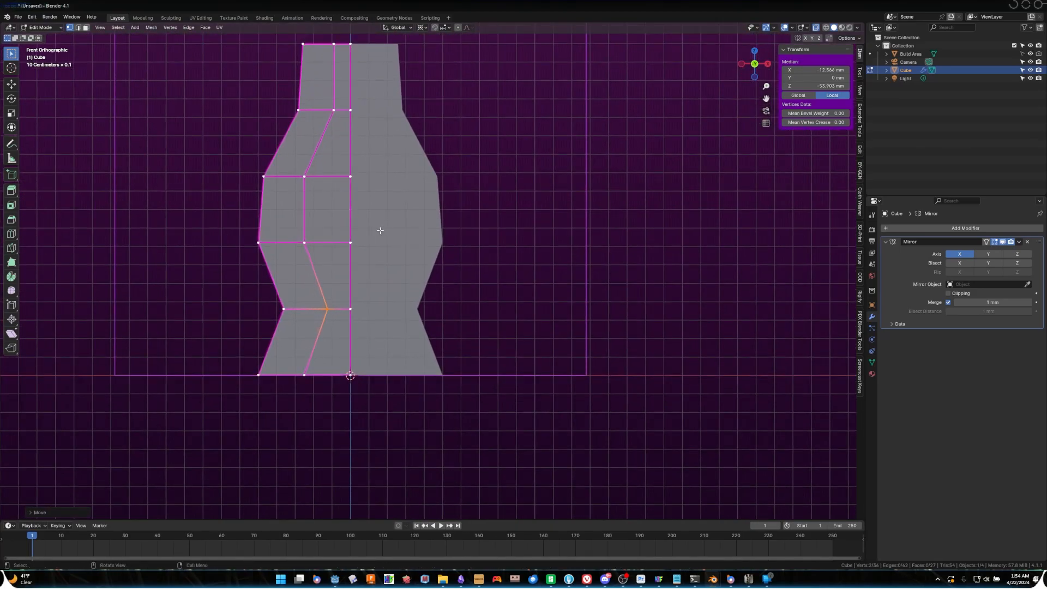
shift+click(283, 309)
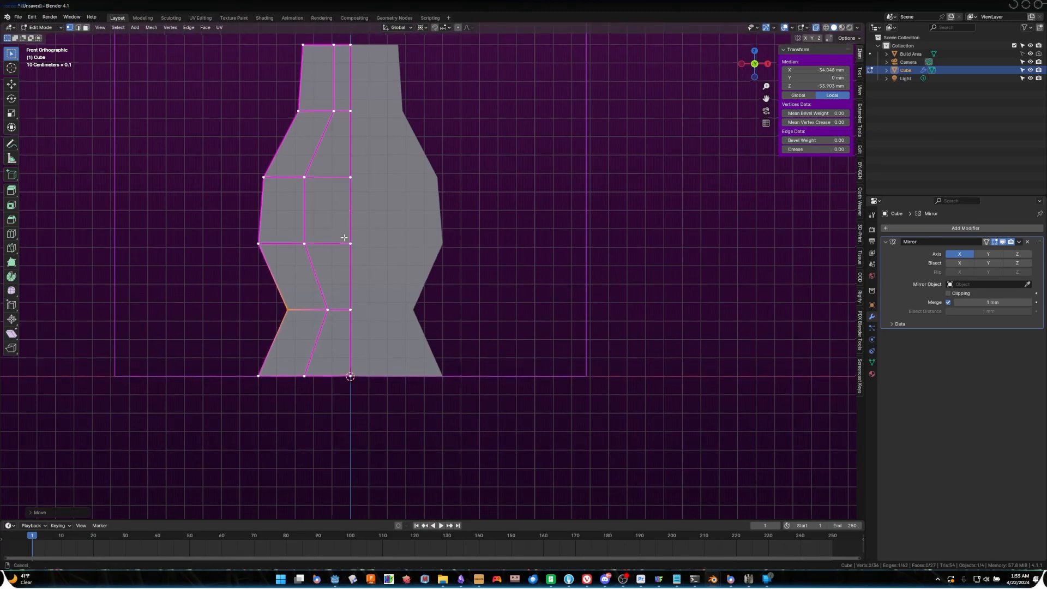
- Move the outer base vertices inward along X in two passes to narrow the foot of the body
shift+middle_drag(295, 324, 275, 327)
drag(218, 361, 260, 402)
key(g)
key(x)
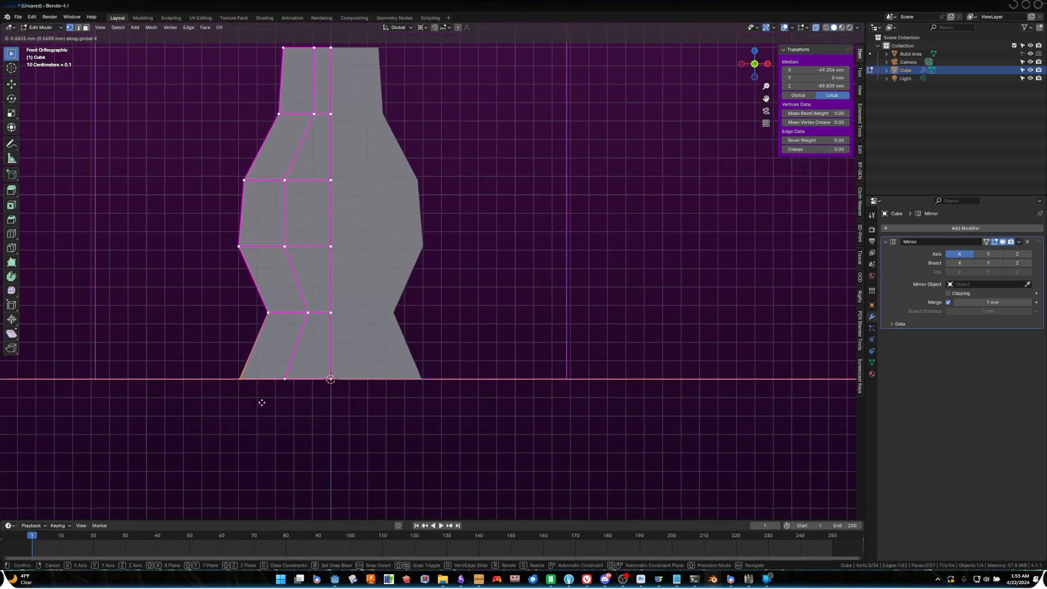
click(269, 404)
mouse_move(302, 240)
shift+middle_down()
mouse_move(318, 327)
mouse_move(309, 233)
shift+middle_up()
key(g)
key(x)
click(317, 241)
- Delete the front and back faces beside the mirror line in the middle row to open a window
shift+middle_drag(382, 236, 373, 302)
key(3)
click(339, 260)
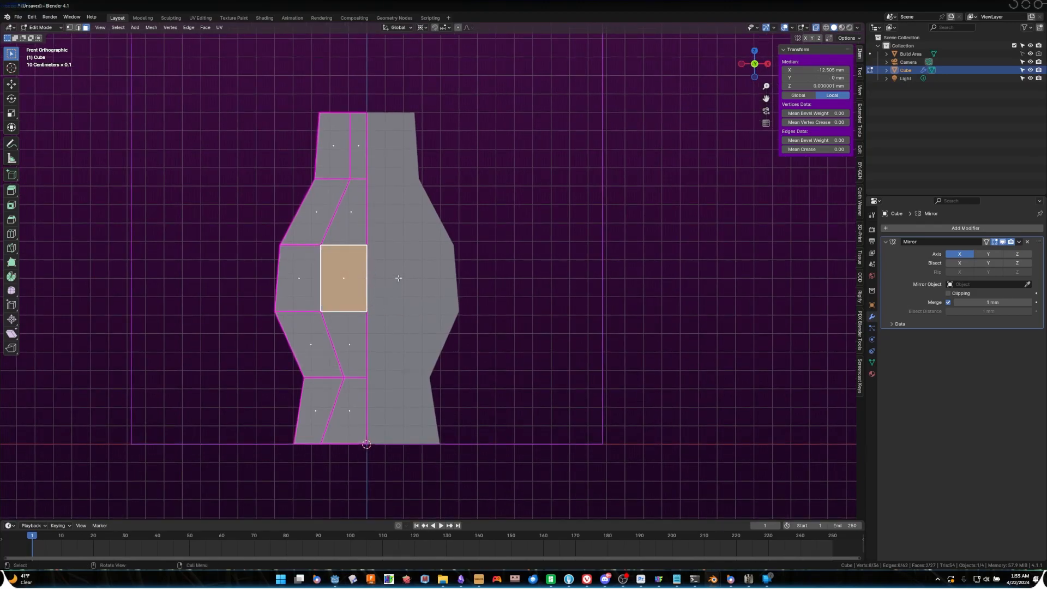
key(x)
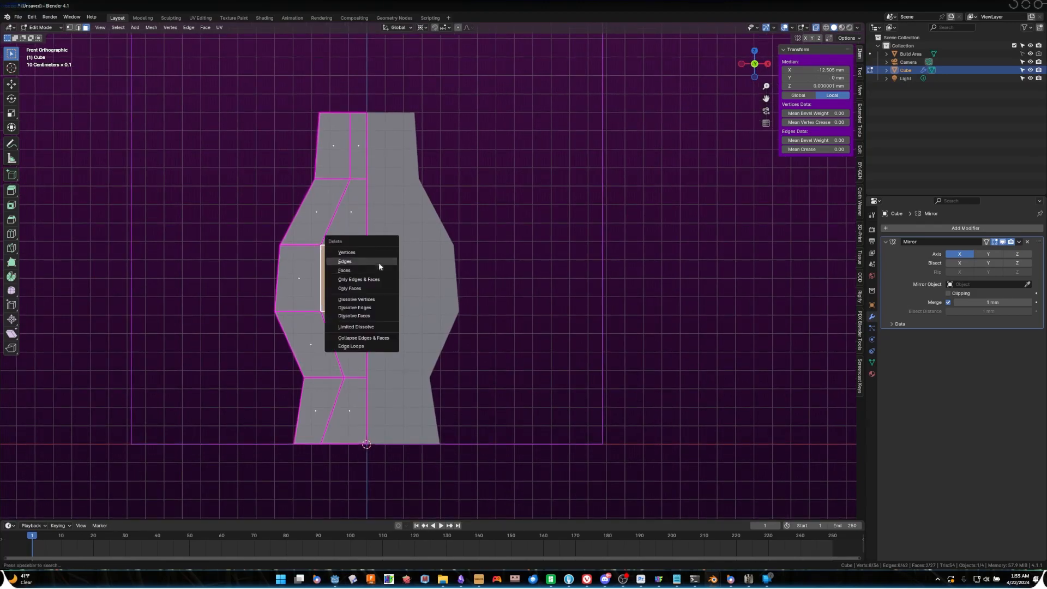
click(360, 259)
- Select the window's front and back bottom edges and fill a face between them
middle_drag(428, 277, 398, 269)
scroll(406, 237, up, 5)
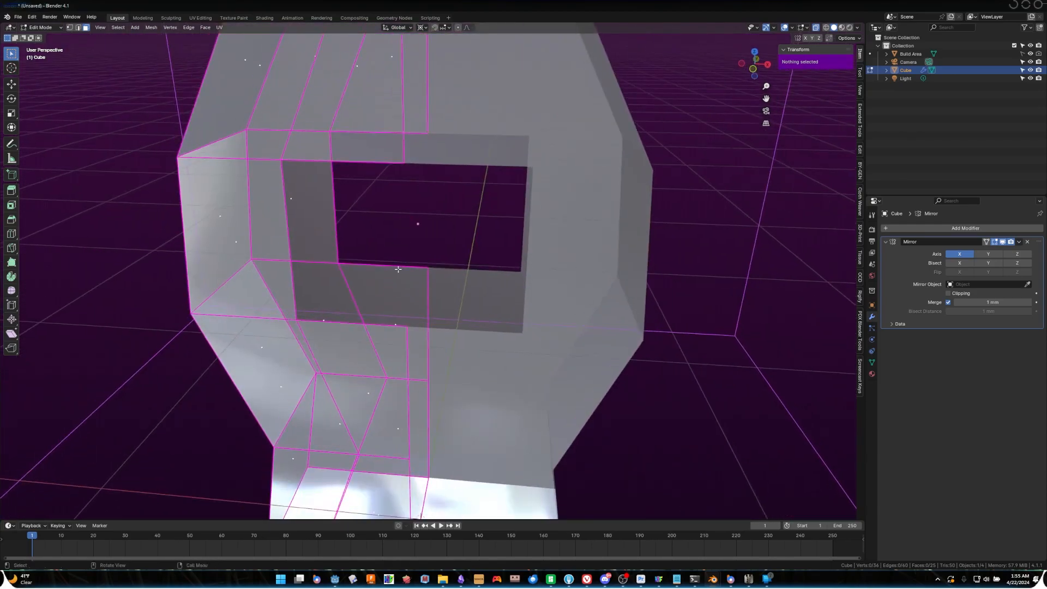
key(2)
click(375, 327)
middle_drag(387, 318, 394, 316)
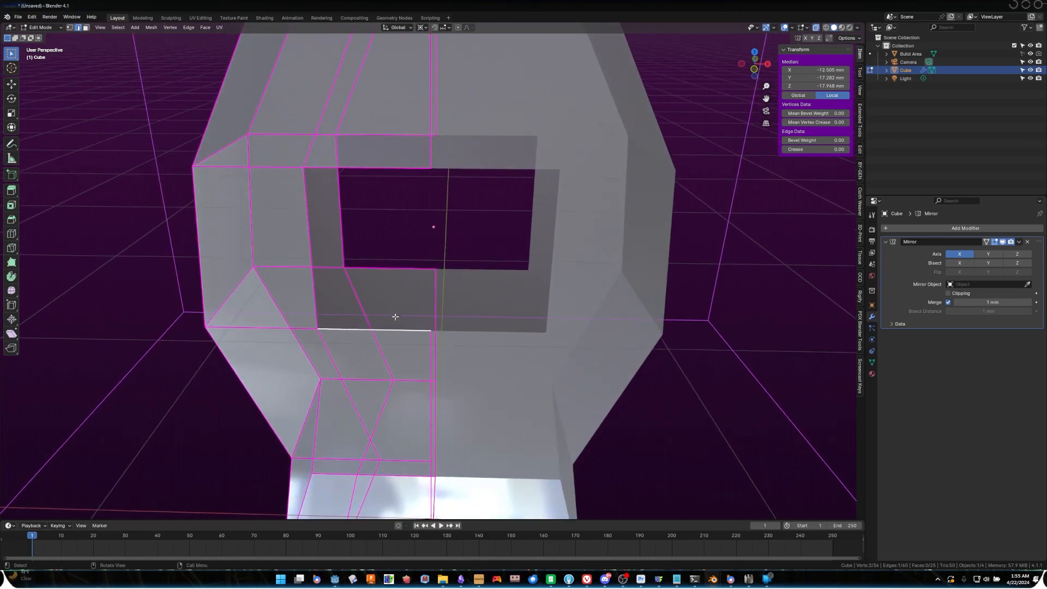
shift+click(419, 295)
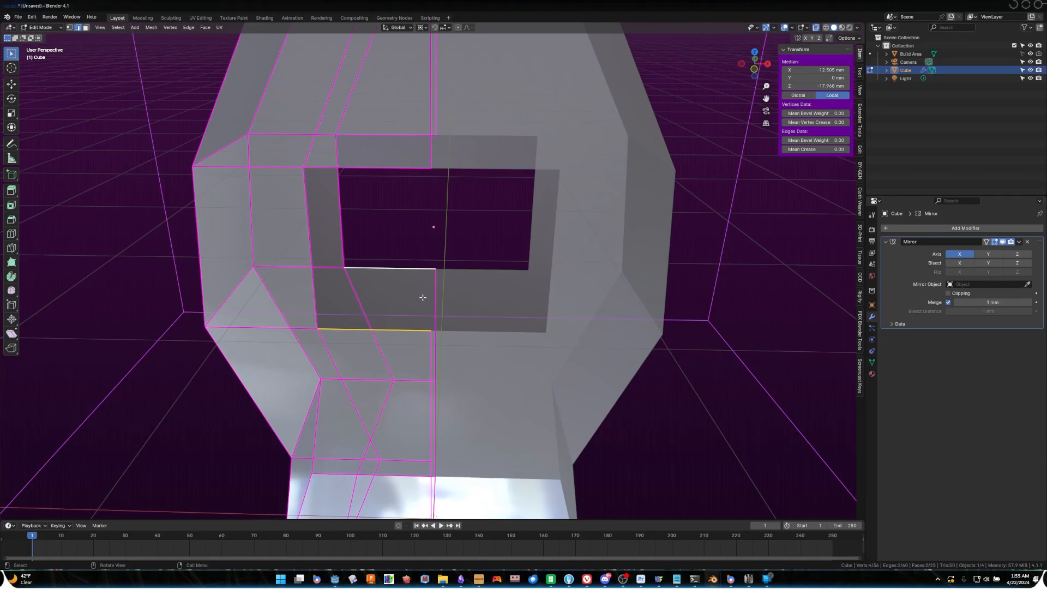
key(f)
- Try to fill the window's side wall from its bottom edge and both vertical edges, and undo the fill
middle_drag(401, 289, 443, 282)
click(396, 272)
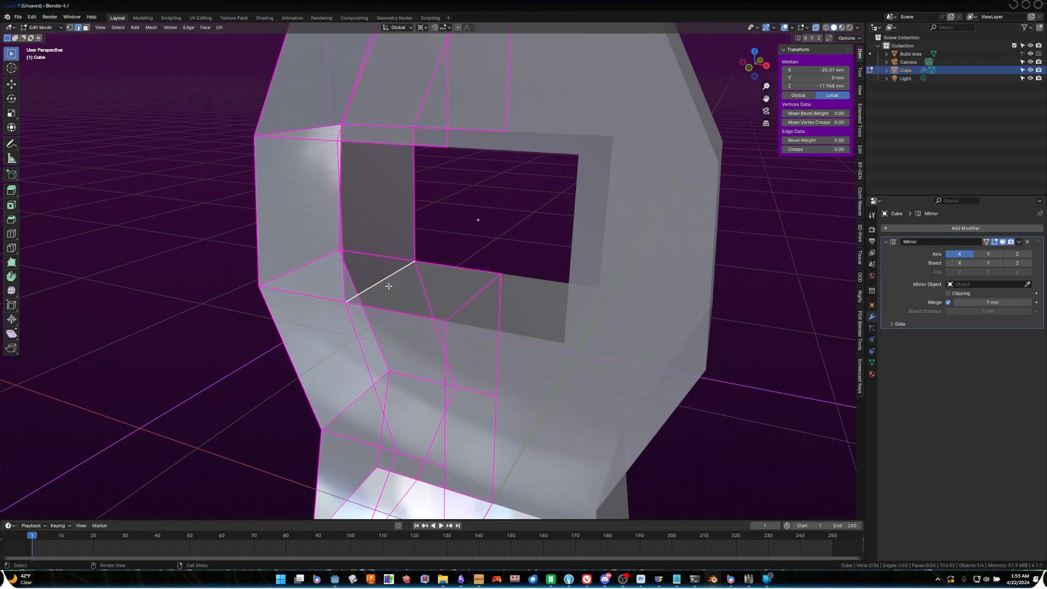
middle_drag(387, 83, 403, 123)
shift+click(406, 128)
shift+click(329, 137)
middle_drag(378, 163, 412, 166)
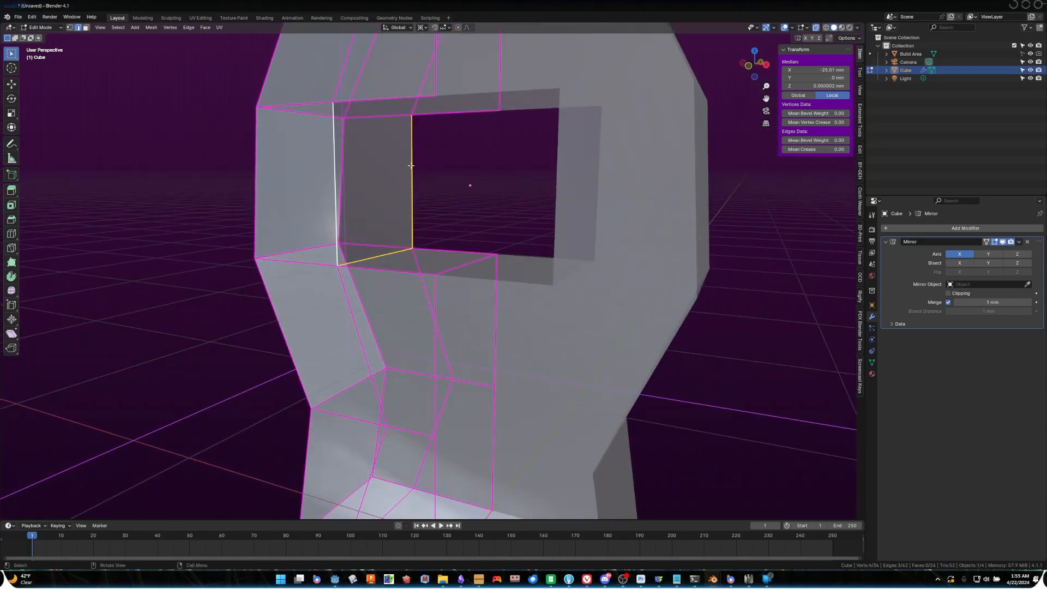
key(f)
key(ctrl+z)
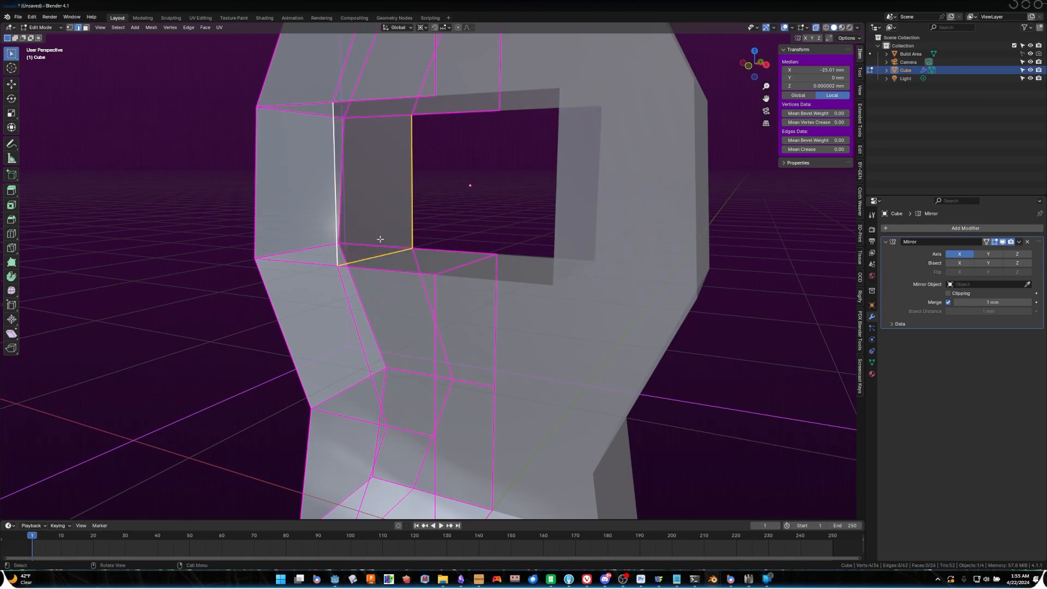
- Starting from the window's lower side edge, fill its side wall and its top with faces
click(392, 253)
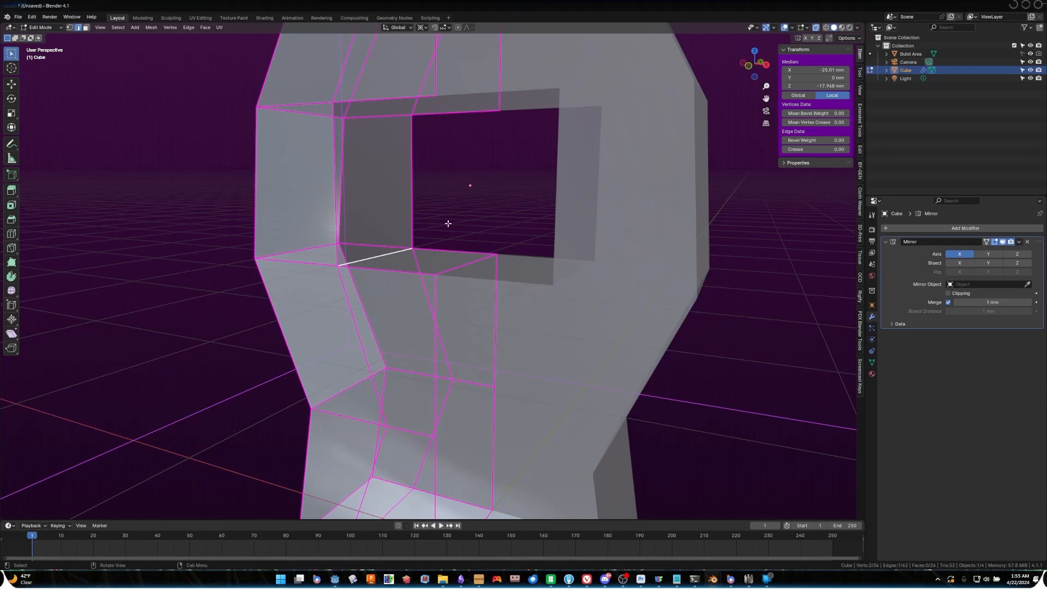
key(f)
mouse_move(437, 224)
middle_down()
mouse_move(463, 217)
mouse_move(481, 194)
mouse_move(423, 251)
mouse_move(434, 225)
middle_up()
key(f)
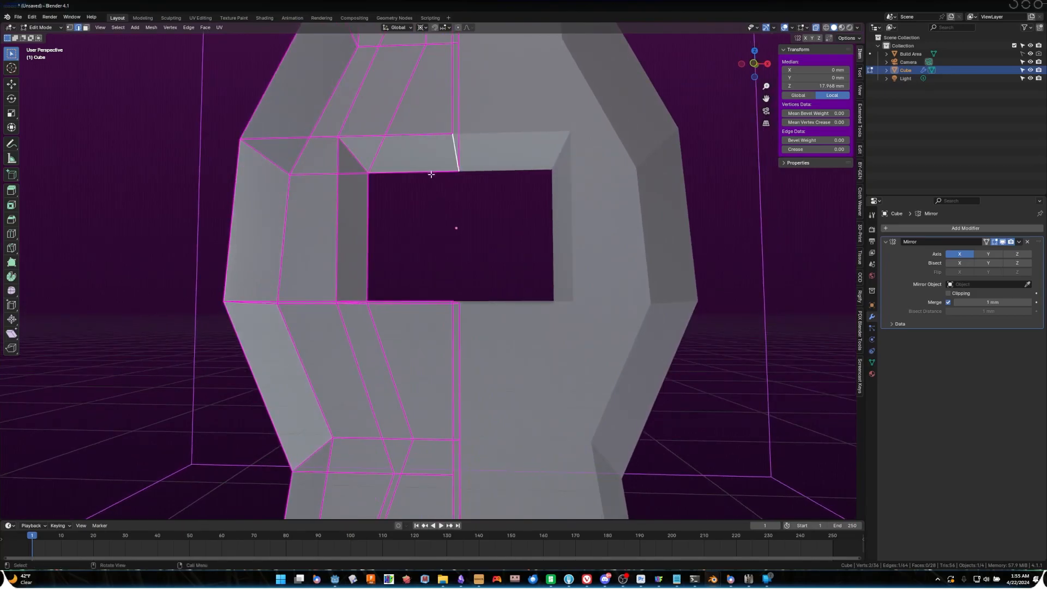
- Return to Object Mode, add a mesh circle and move it along X outside the build area
scroll(402, 161, down, 5)
middle_drag(461, 169, 316, 145)
key(Tab)
key(shift+a)
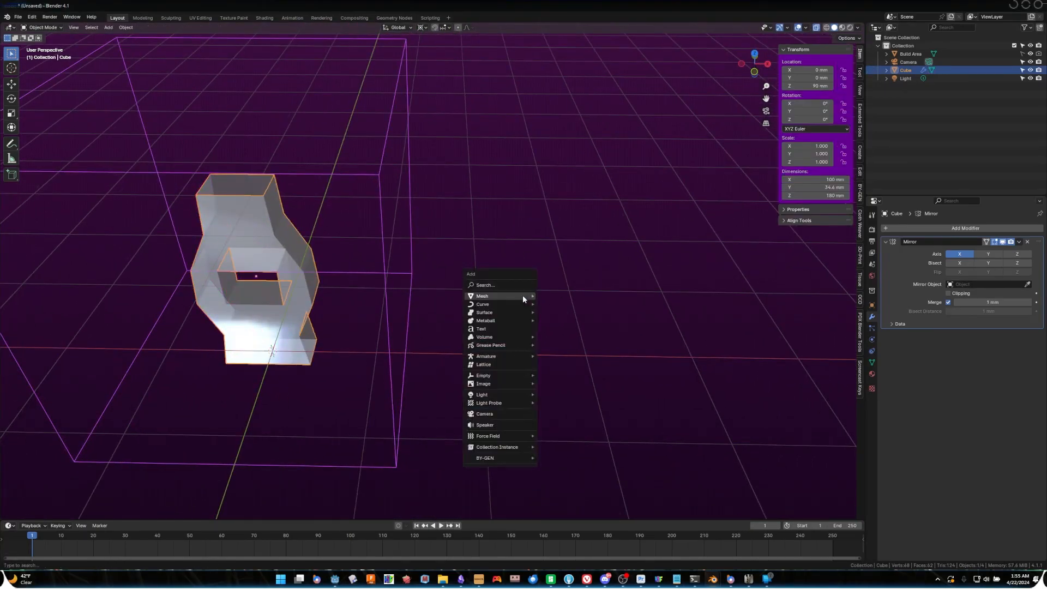
mouse_move(514, 297)
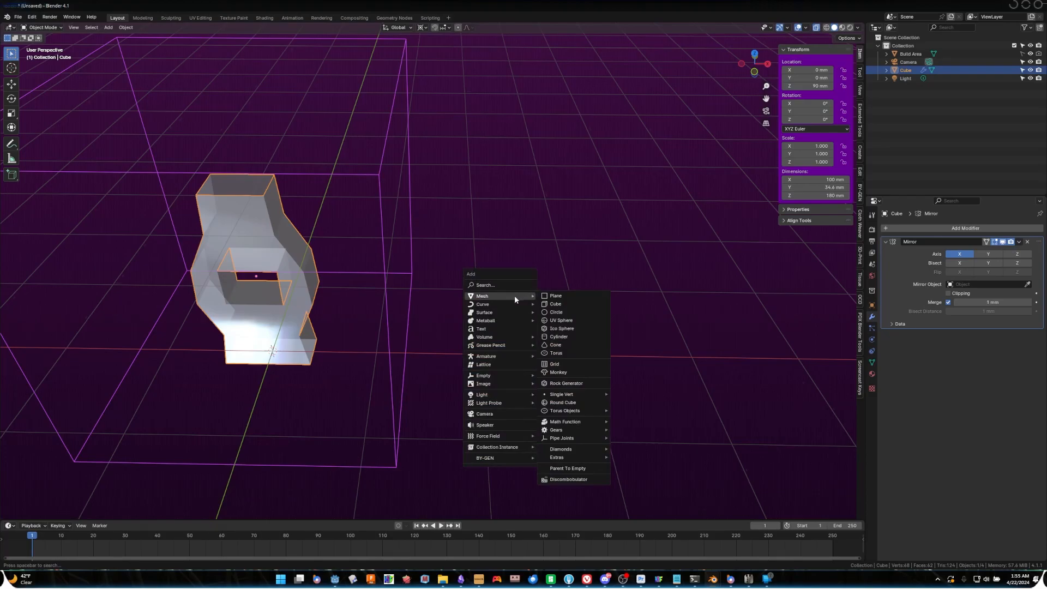
click(557, 313)
middle_drag(434, 302, 459, 280)
key(g)
key(x)
click(721, 269)
- In Edit Mode, duplicate the circle and move the copy about 25 mm straight up along Z
shift+middle_drag(612, 291, 491, 215)
scroll(498, 270, up, 4)
key(Tab)
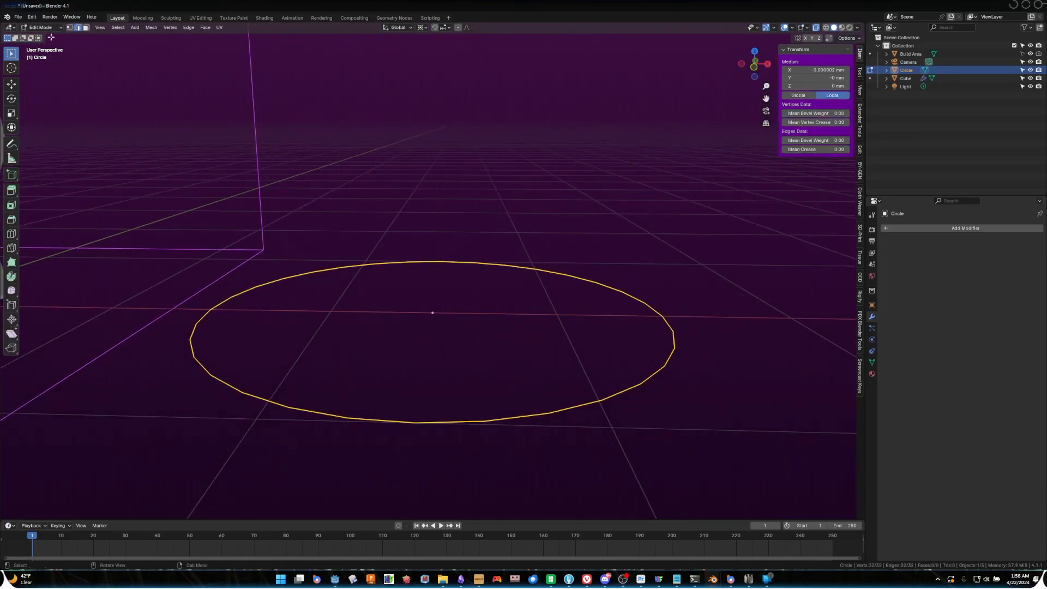
key(shift+d)
key(z)
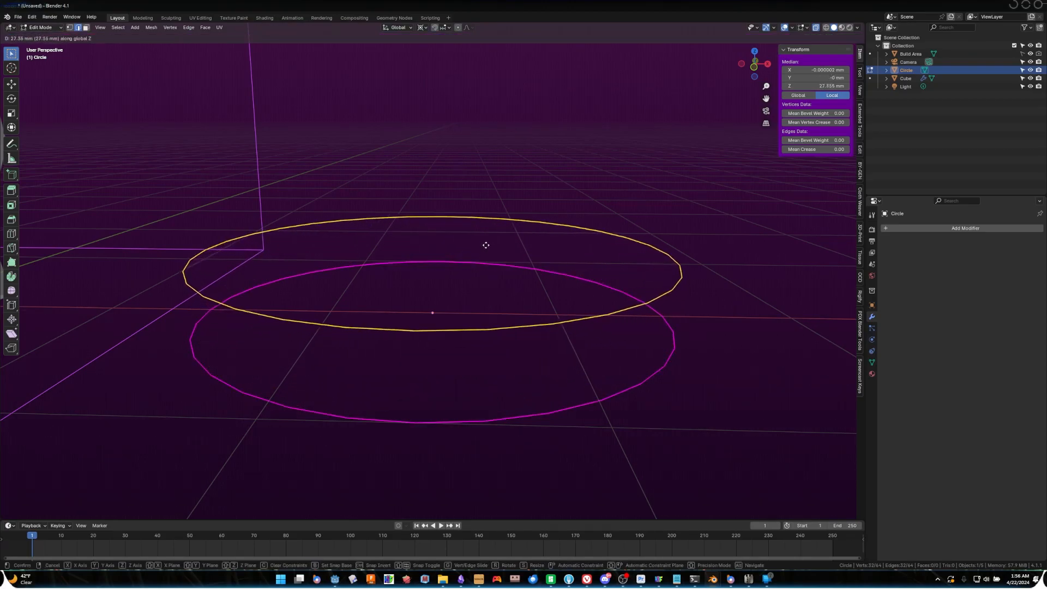
click(488, 249)
- Select the matching front edges of the two circles and fill a face between them
middle_drag(498, 318, 451, 294)
click(451, 294)
shift+click(447, 375)
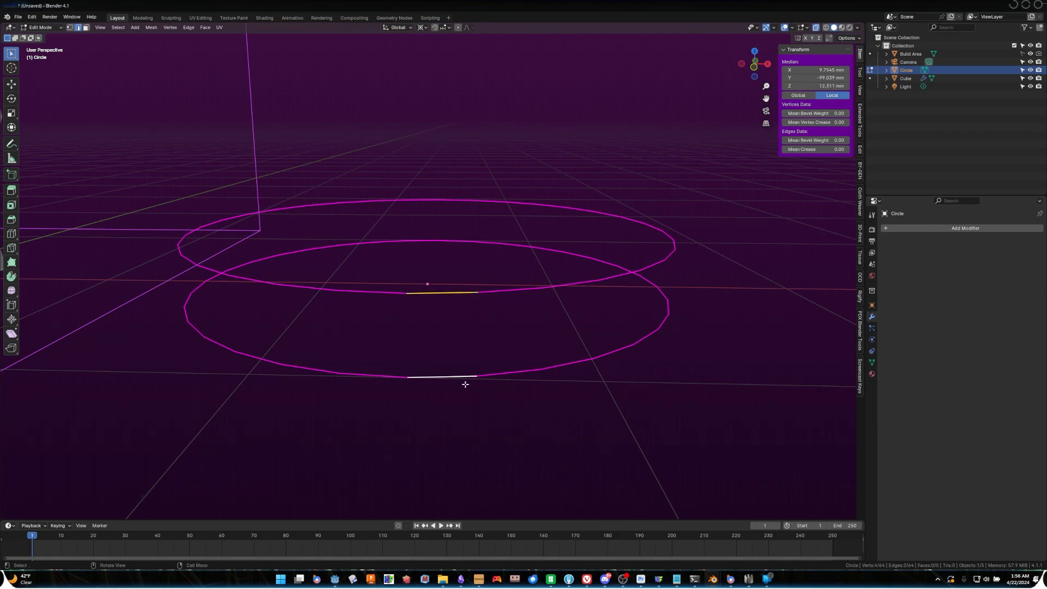
key(f)
- Starting from the first face's side edges, fill the gap between the circles all the way around and return to Object Mode
click(473, 347)
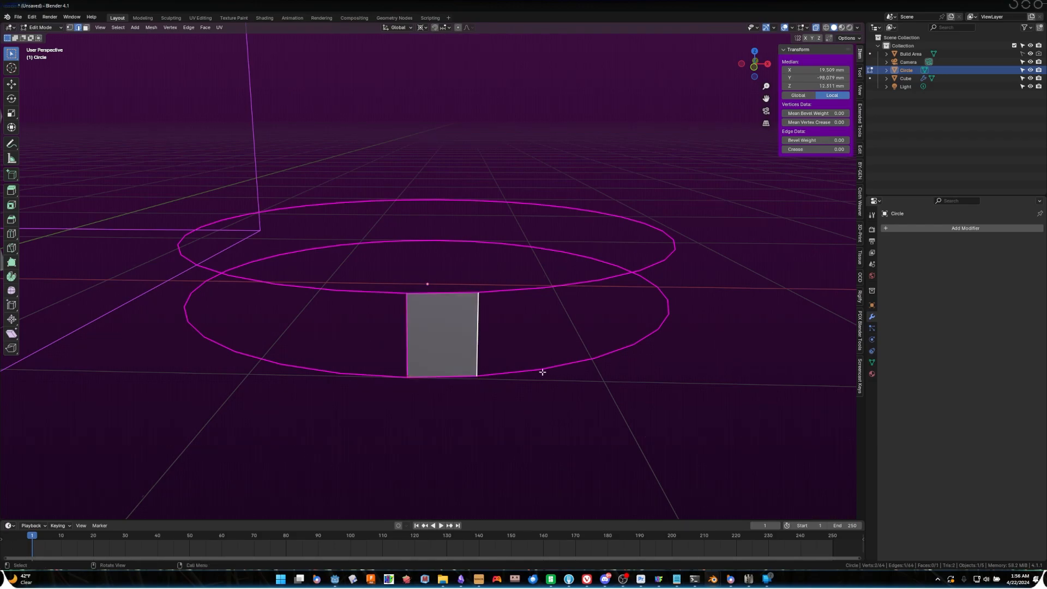
middle_drag(519, 340, 497, 342)
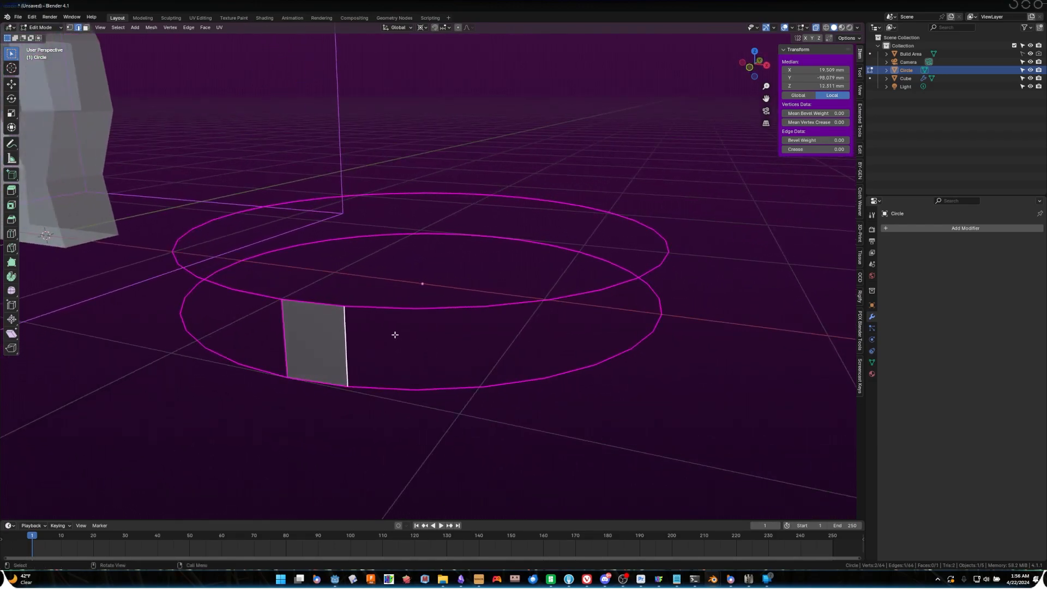
click(293, 329)
key(f)
key(f)
click(338, 333)
key(f)
key(f)
key(f)
mouse_move(548, 354)
middle_down()
mouse_move(603, 354)
mouse_move(557, 356)
middle_up()
key(f)
key(f)
key(f)
key(f)
key(f)
key(f)
key(f)
key(f)
key(f)
key(f)
key(f)
key(f)
key(f)
key(f)
key(f)
key(f)
key(f)
middle_drag(662, 355, 549, 362)
key(f)
key(f)
key(f)
key(f)
key(f)
key(f)
key(f)
middle_drag(712, 362, 486, 366)
key(f)
key(f)
key(Tab)
- Delete the bridged circle ring beside the build area
scroll(414, 398, down, 6)
middle_drag(414, 398, 570, 384)
scroll(581, 438, up, 4)
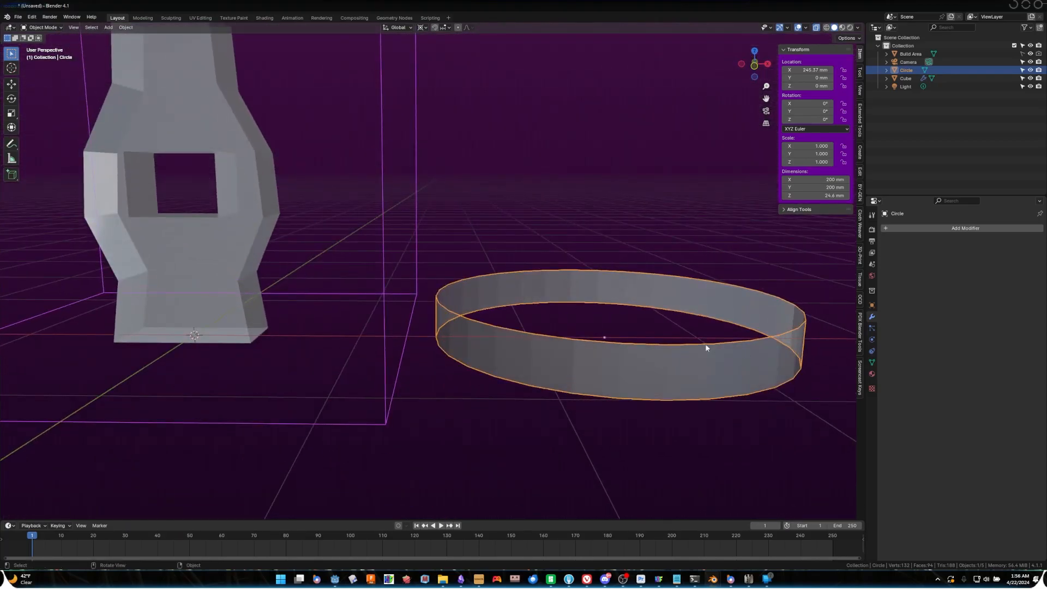
scroll(616, 357, down, 3)
key(x)
shift+middle_drag(616, 357, 738, 416)
click(643, 374)
- Select the body, enter Edit Mode and add a centred loop cut around the window's inner walls
scroll(592, 370, up, 2)
scroll(598, 416, up, 4)
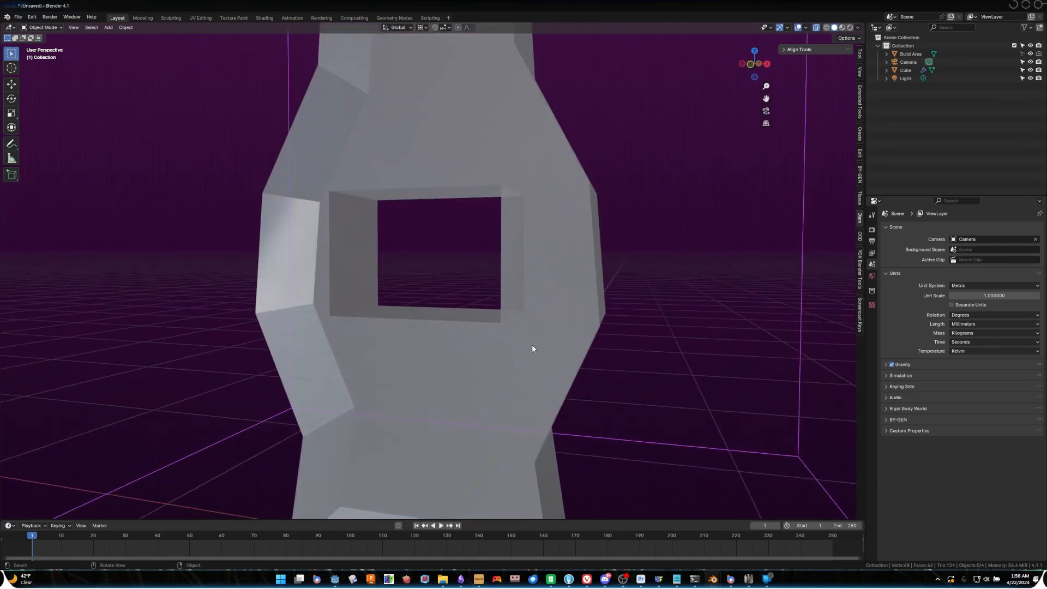
scroll(533, 349, down, 6)
scroll(682, 283, down, 2)
middle_drag(682, 283, 674, 304)
scroll(610, 320, up, 6)
scroll(598, 320, up, 2)
scroll(598, 320, up, 5)
middle_drag(629, 341, 541, 334)
middle_drag(469, 367, 374, 339)
click(472, 350)
key(Tab)
key(ctrl+r)
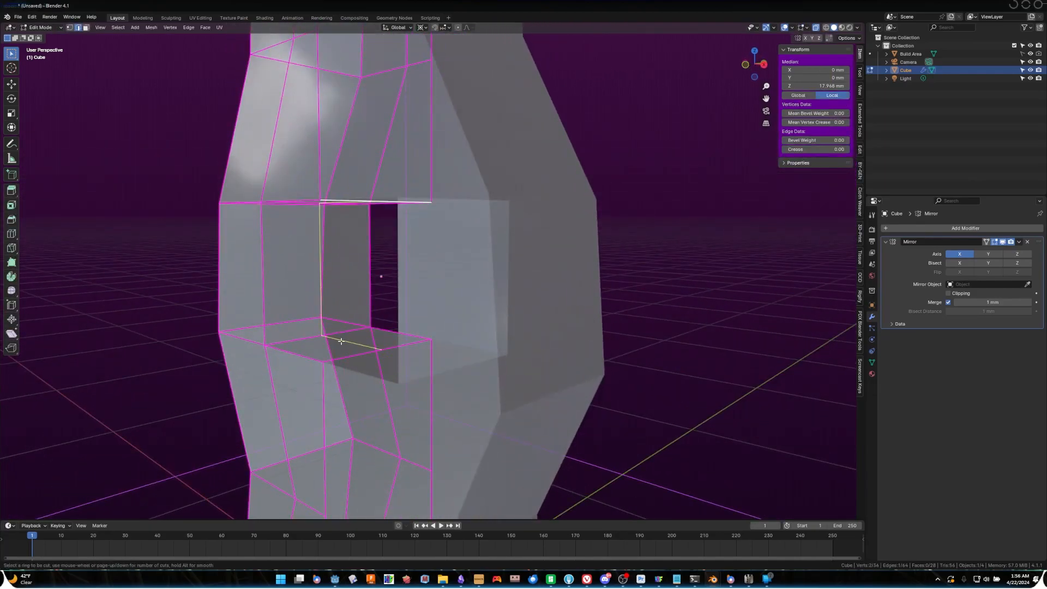
click(321, 335)
right_click(321, 334)
- Set the transform pivot point to Median Point
middle_drag(321, 334, 504, 341)
middle_drag(600, 330, 567, 351)
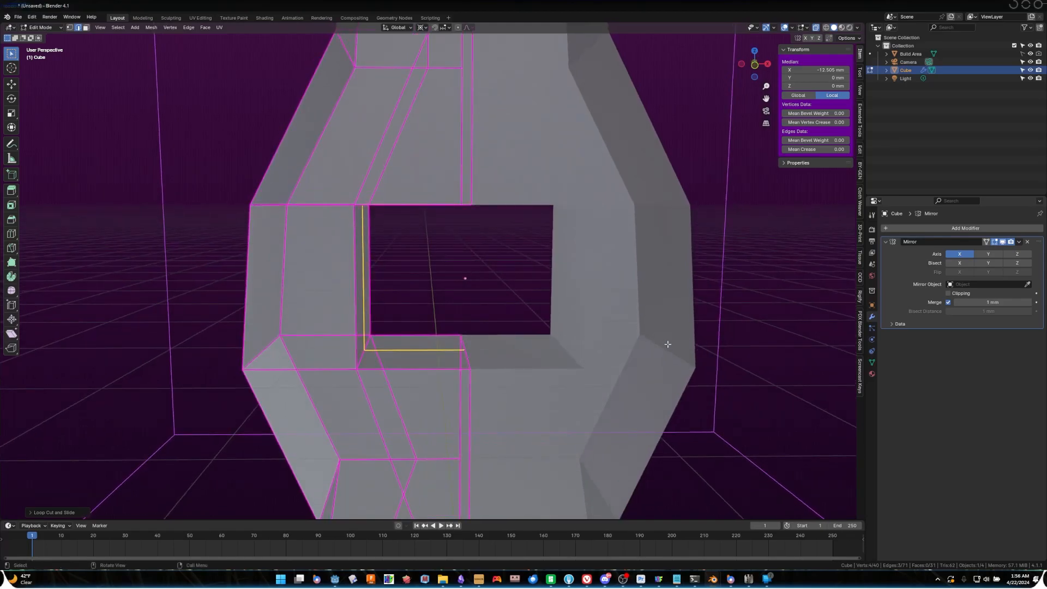
scroll(627, 332, down, 2)
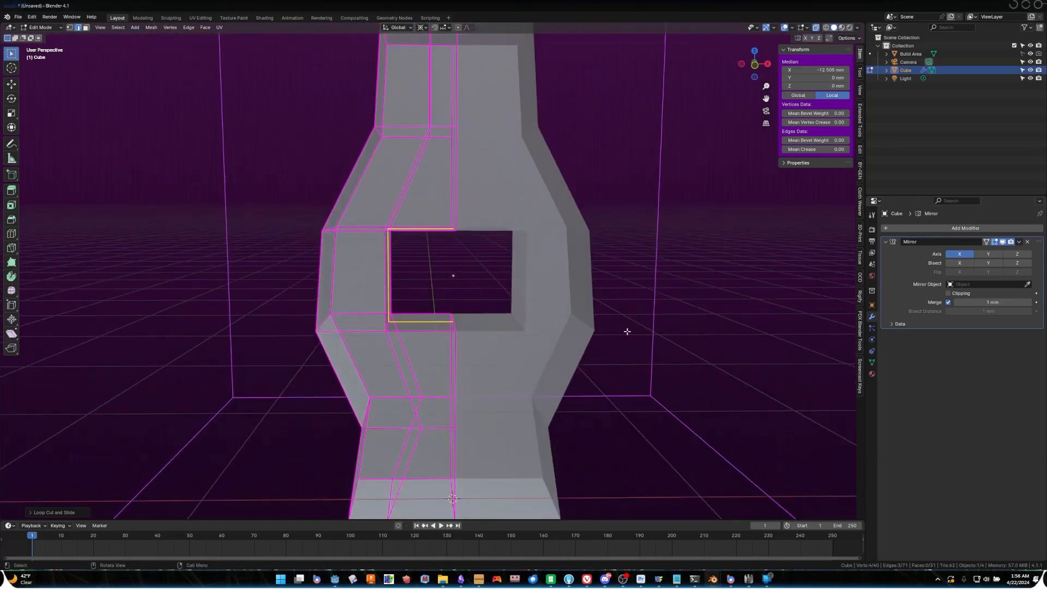
click(425, 29)
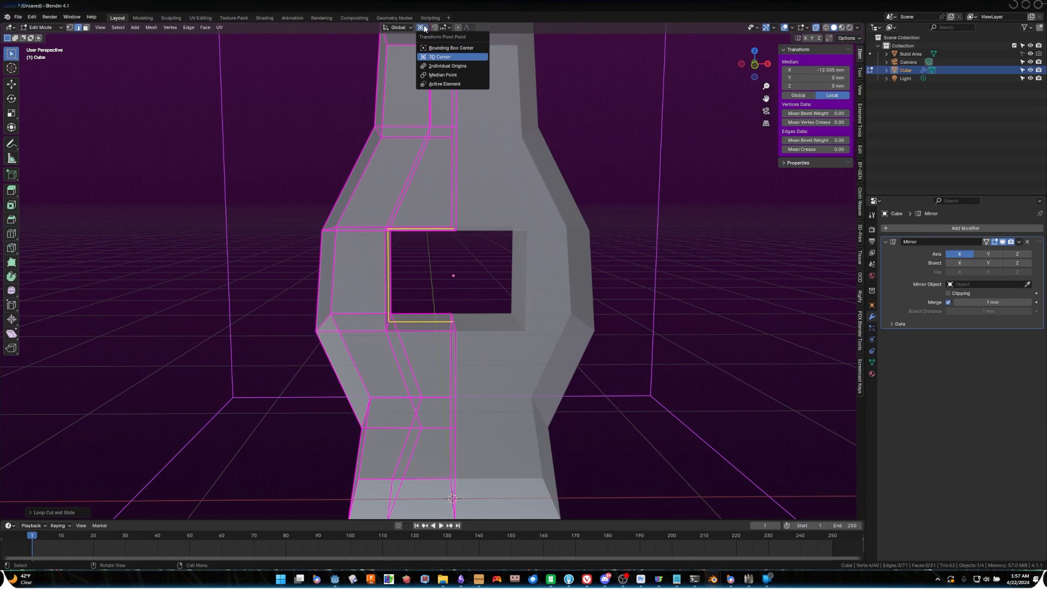
click(439, 76)
scroll(480, 293, down, 2)
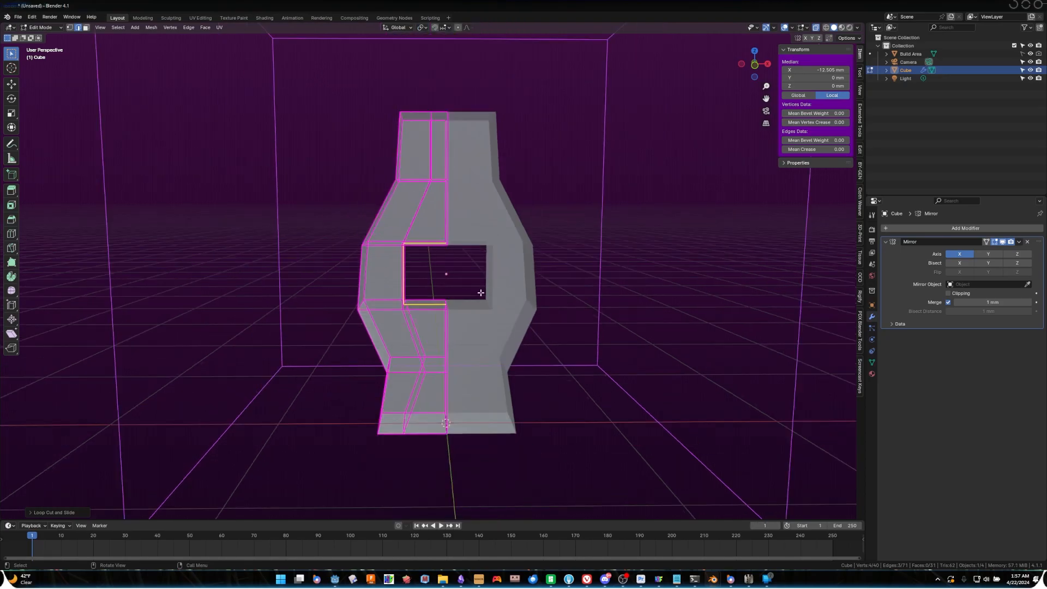
- Scale the window's inner edge loop down to narrow the opening midway through the body
scroll(490, 298, up, 5)
middle_drag(491, 298, 536, 284)
key(s)
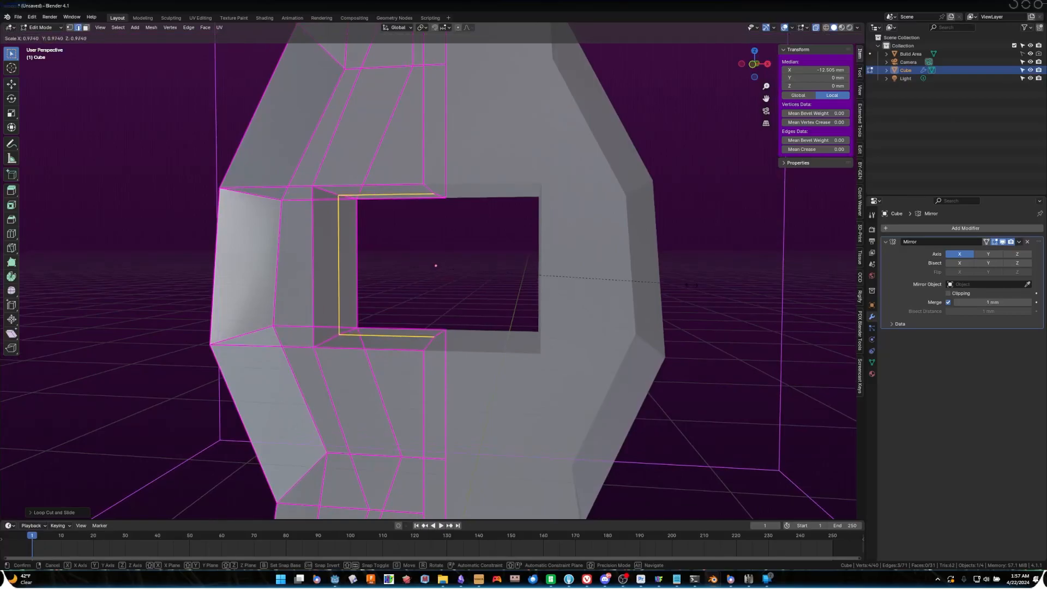
click(486, 294)
scroll(487, 294, up, 3)
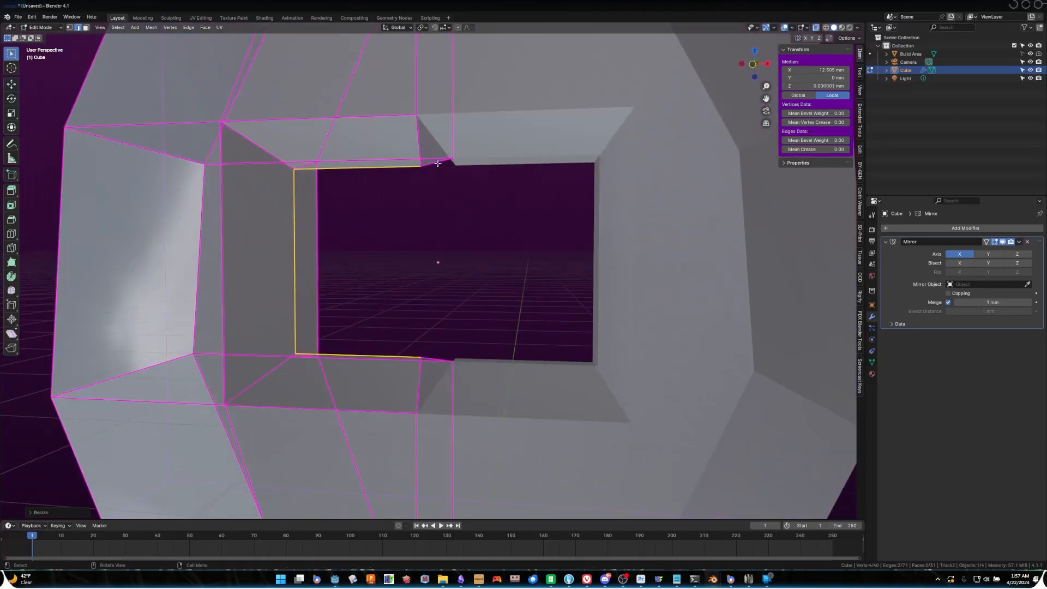
- Enable Clipping on the Mirror modifier and move the inner window loop along X until its ends meet the centre line
middle_drag(431, 156, 508, 168)
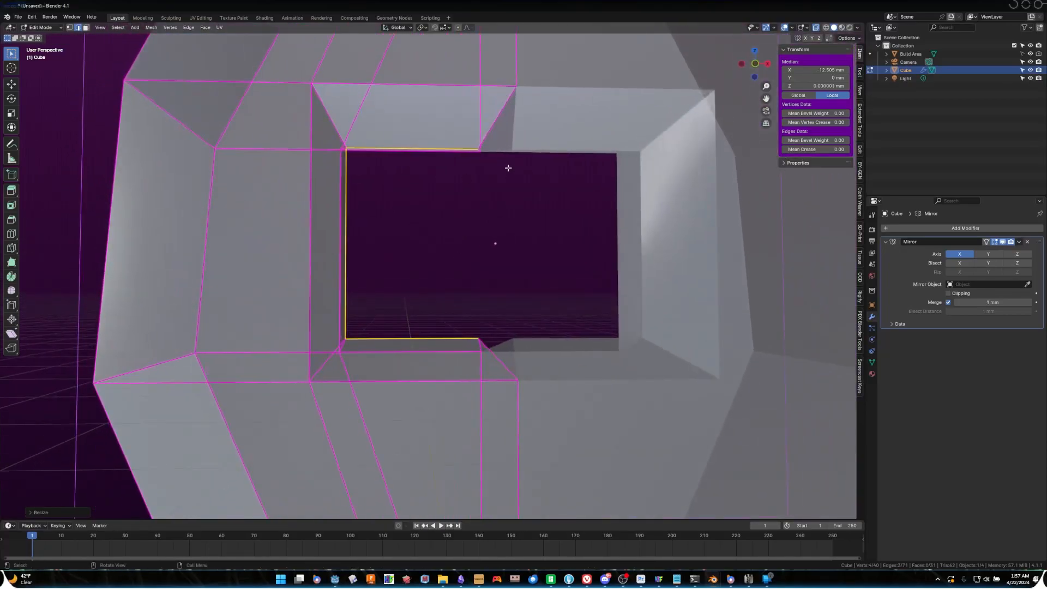
middle_drag(617, 206, 928, 266)
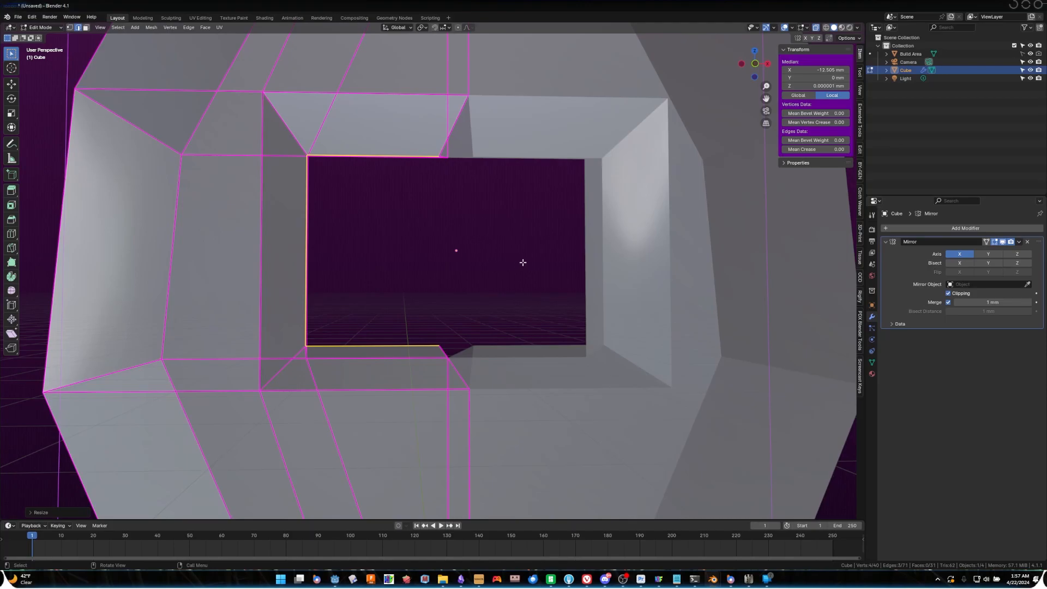
key(g)
key(x)
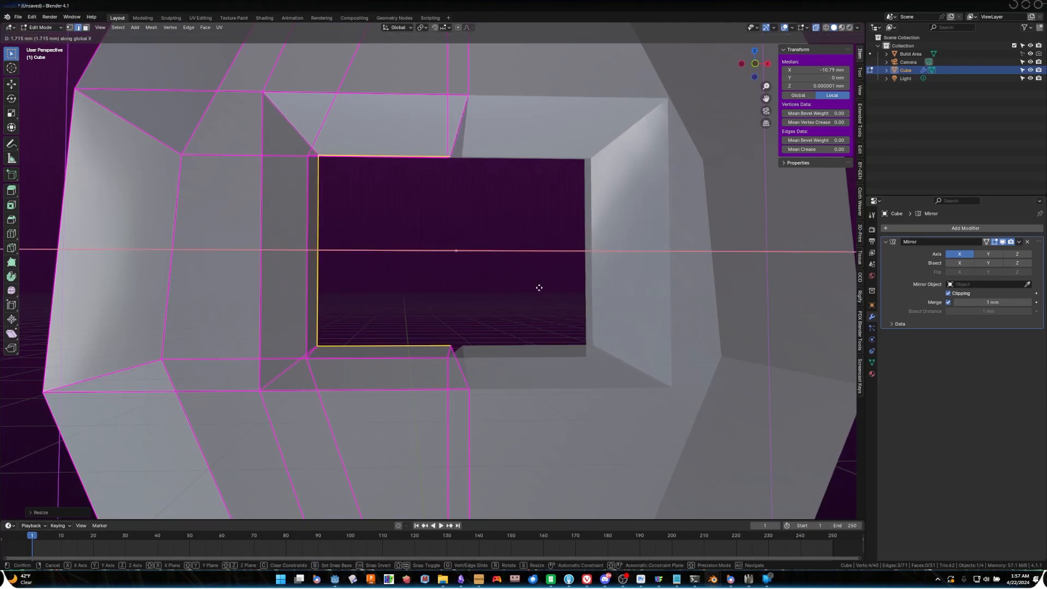
click(544, 288)
- Turn off X-ray and add a centred horizontal loop cut across the body's side and the window's side wall
scroll(544, 288, down, 5)
mouse_move(544, 288)
middle_down()
mouse_move(526, 285)
mouse_move(536, 293)
middle_up()
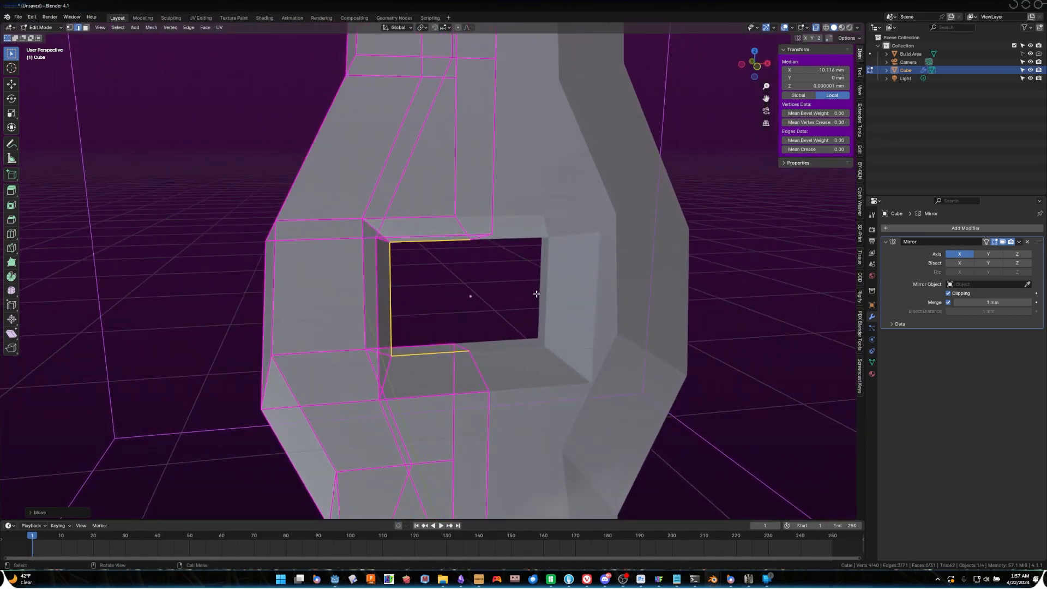
click(815, 27)
middle_drag(594, 218, 556, 222)
key(Tab)
key(Tab)
key(ctrl+r)
click(357, 223)
right_click(355, 224)
- Select the upper and lower corner edge loops of the window and move them about 10 mm along X toward the centre
middle_drag(457, 232, 405, 239)
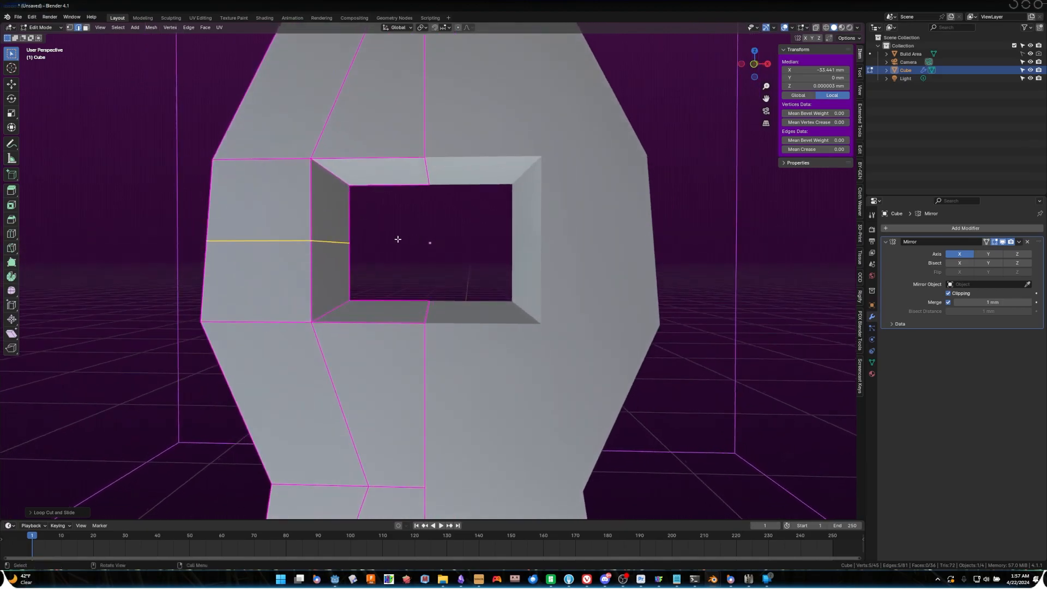
click(335, 177)
middle_drag(335, 177, 331, 174)
mouse_move(401, 212)
middle_down()
mouse_move(360, 213)
mouse_move(394, 237)
mouse_move(400, 217)
mouse_move(398, 226)
middle_up()
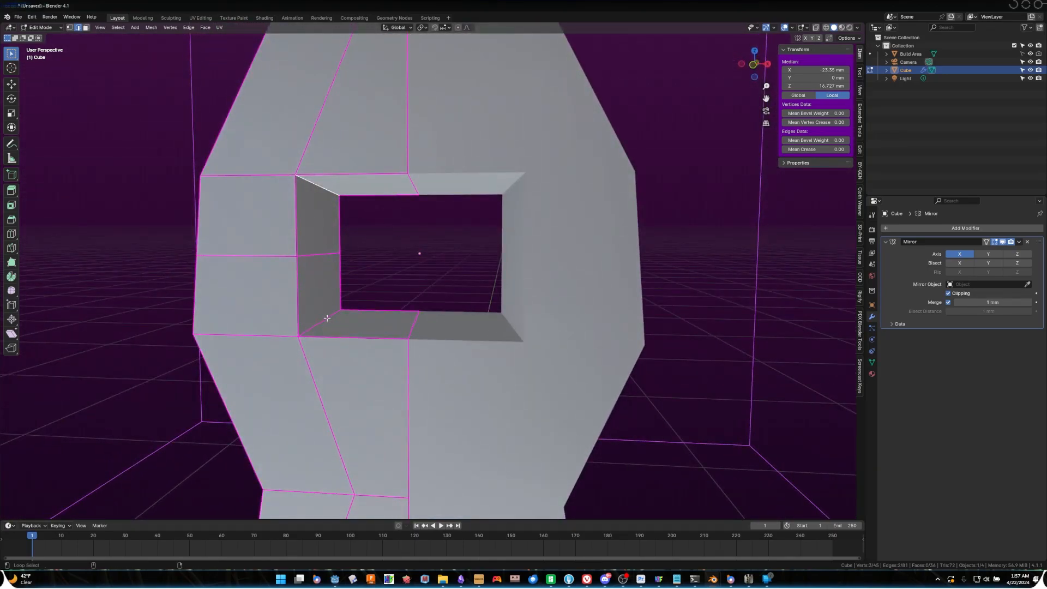
mouse_move(374, 310)
middle_down()
mouse_move(360, 320)
mouse_move(380, 299)
middle_up()
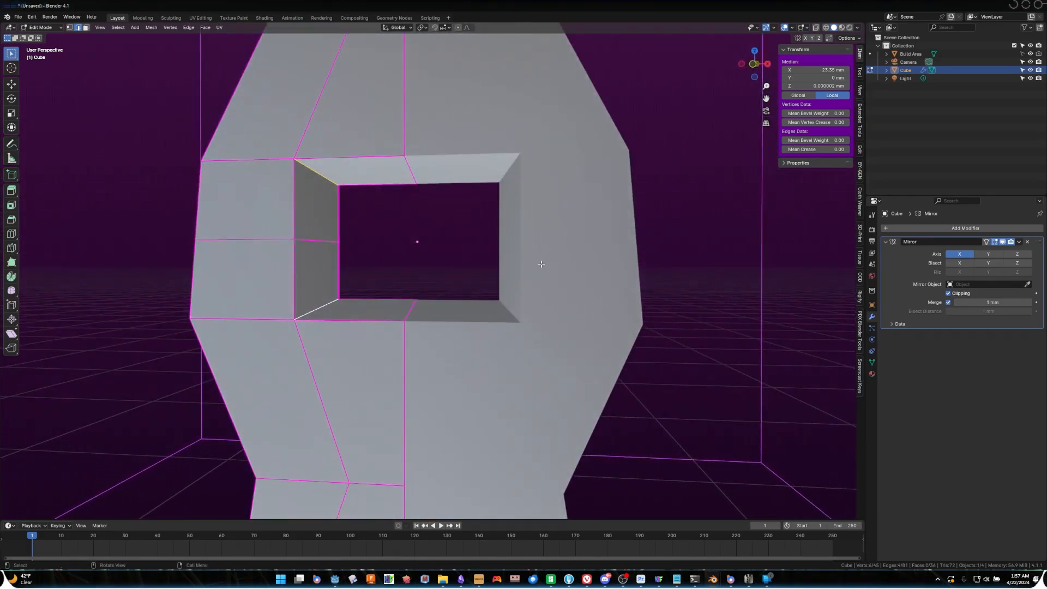
key(g)
key(x)
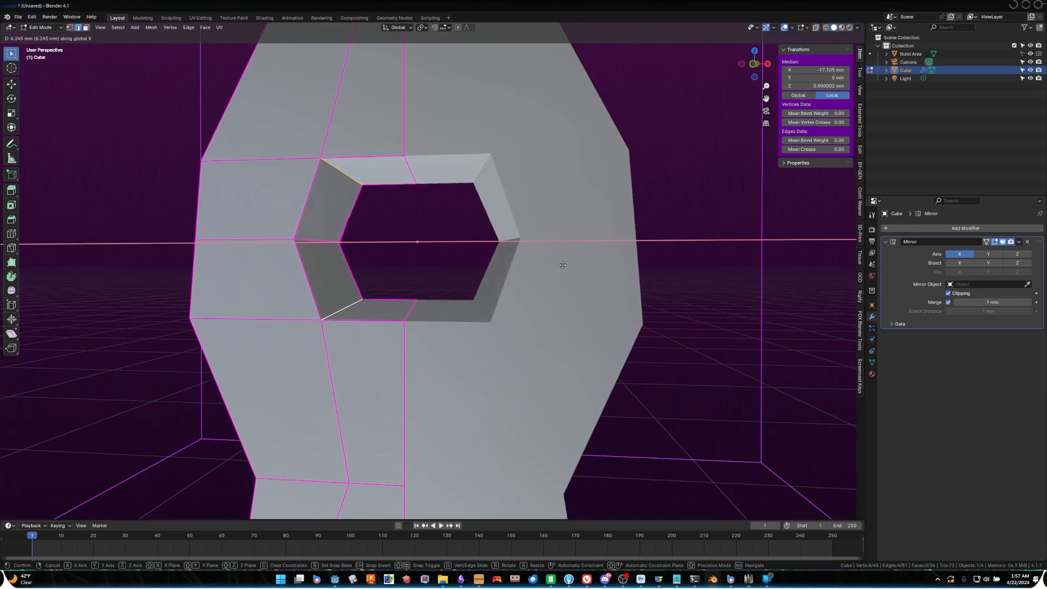
click(577, 270)
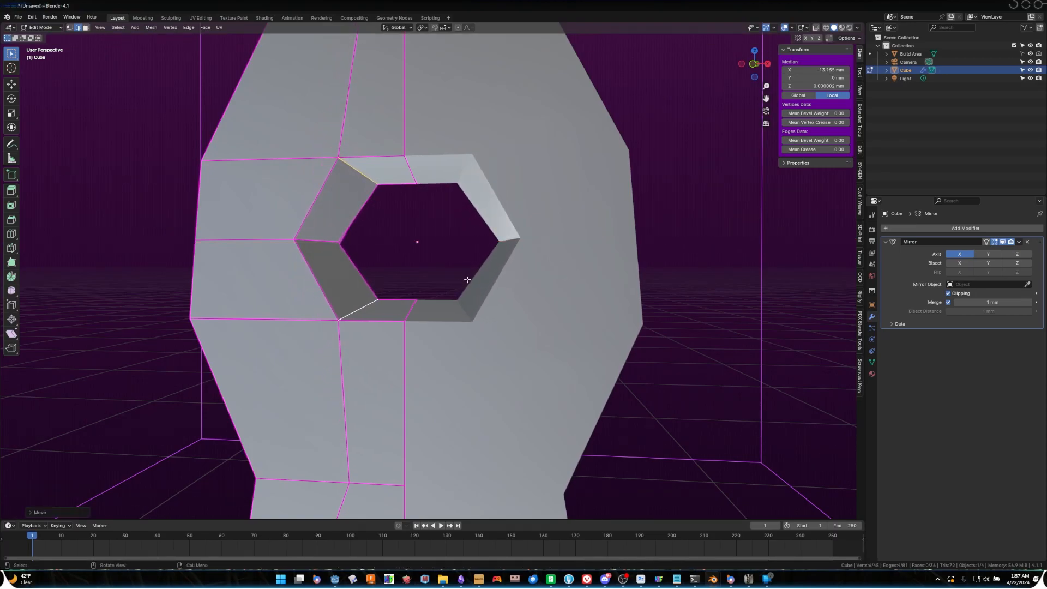
- Select the window's top and bottom centre edges and scale them apart along Z by about 1.5
middle_drag(578, 270, 448, 162)
click(429, 126)
shift+click(430, 151)
middle_drag(430, 151, 432, 360)
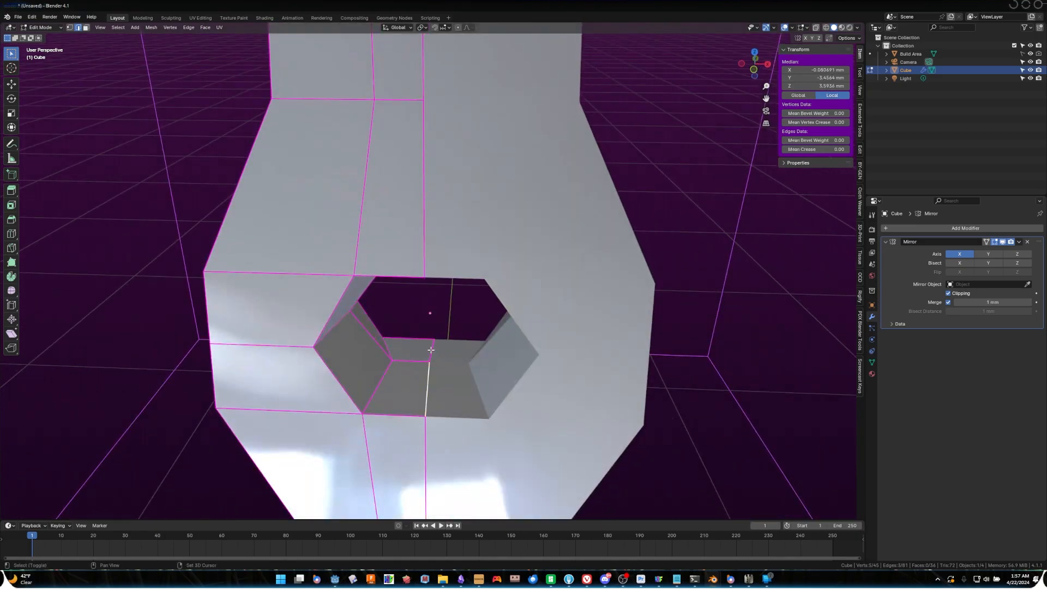
middle_drag(431, 349, 433, 273)
key(s)
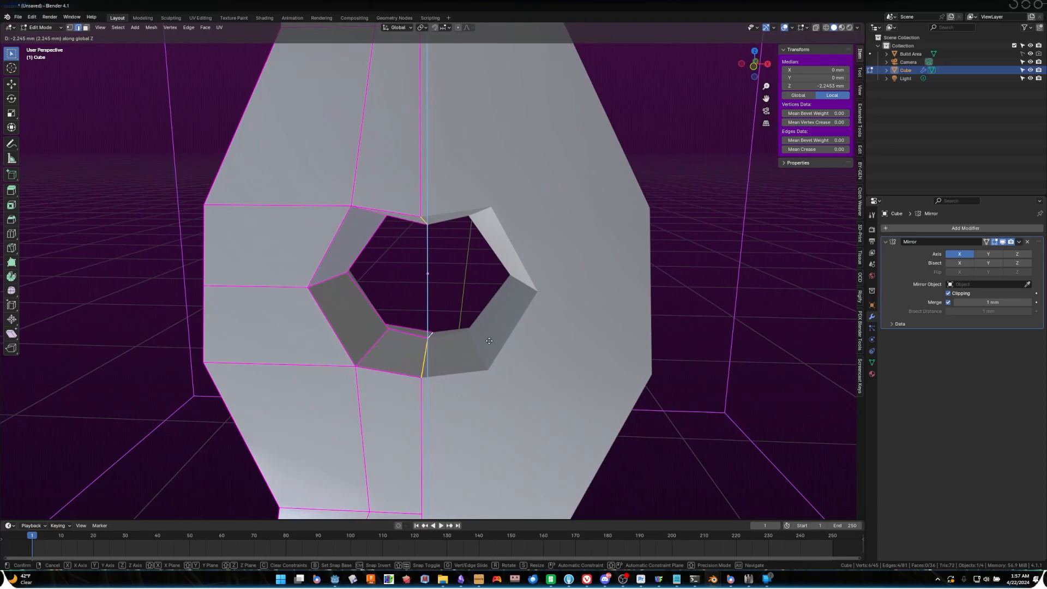
key(z)
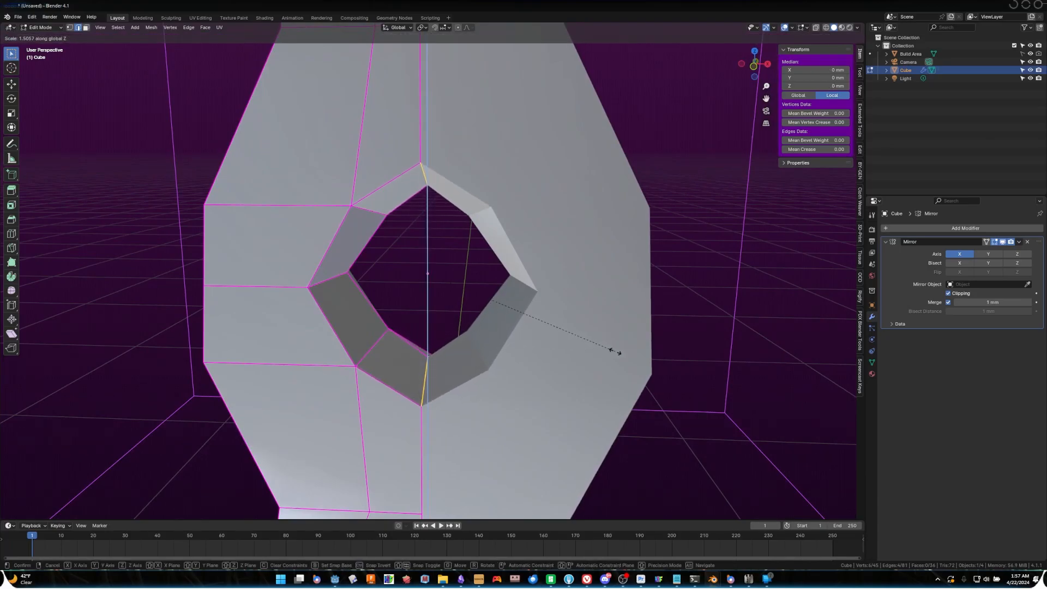
click(615, 352)
scroll(578, 333, down, 4)
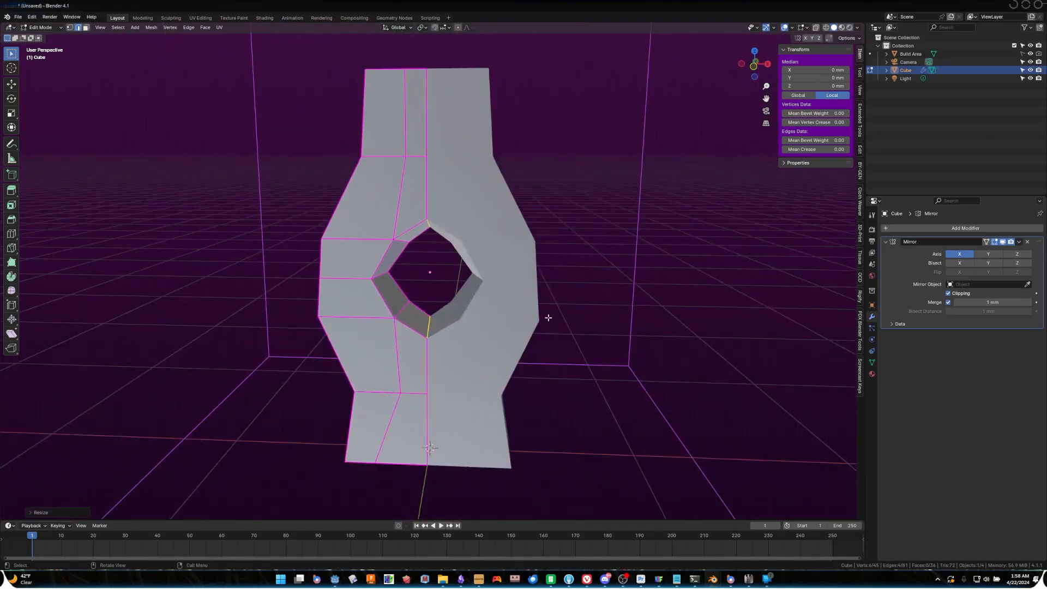
- Add a centred vertical loop cut down the body's outer side and move it about 8 mm outward along X
key(Tab)
mouse_move(486, 299)
middle_down()
mouse_move(546, 309)
mouse_move(561, 329)
mouse_move(496, 289)
middle_up()
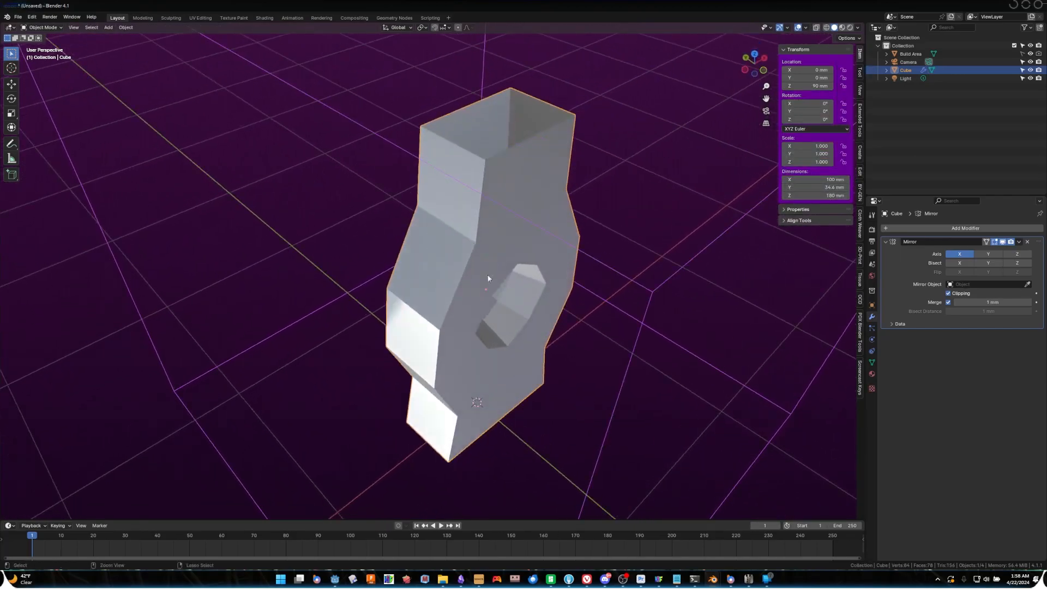
key(Tab)
key(ctrl+r)
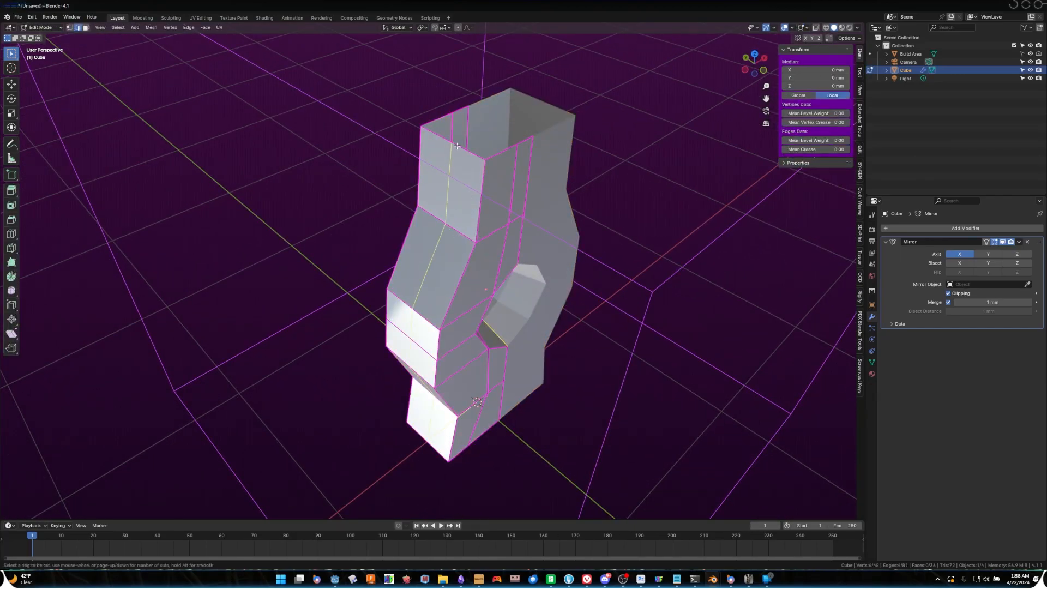
click(457, 146)
right_click(457, 146)
middle_drag(463, 218, 475, 254)
key(g)
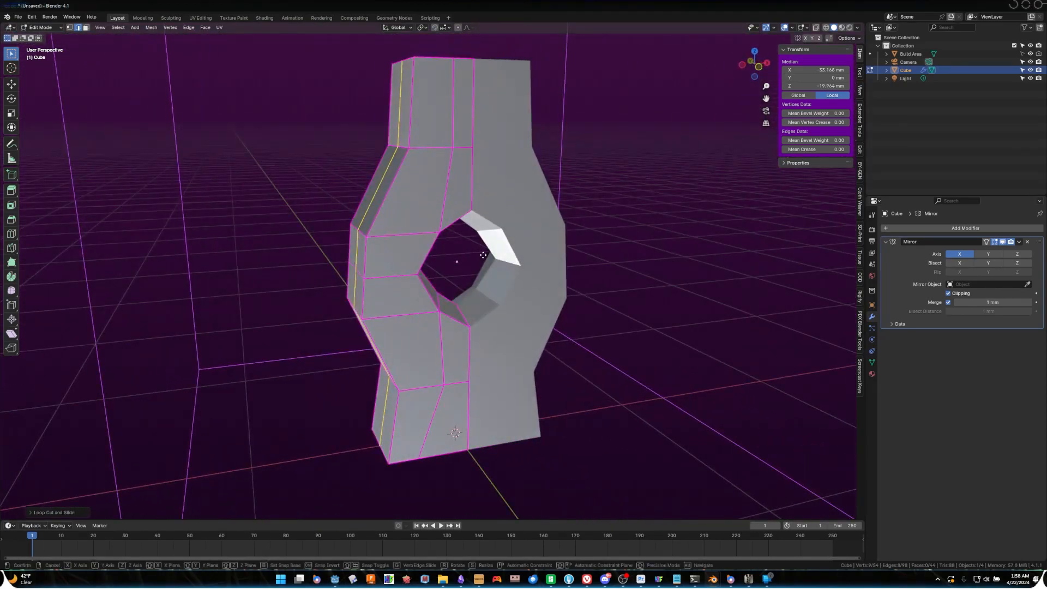
key(x)
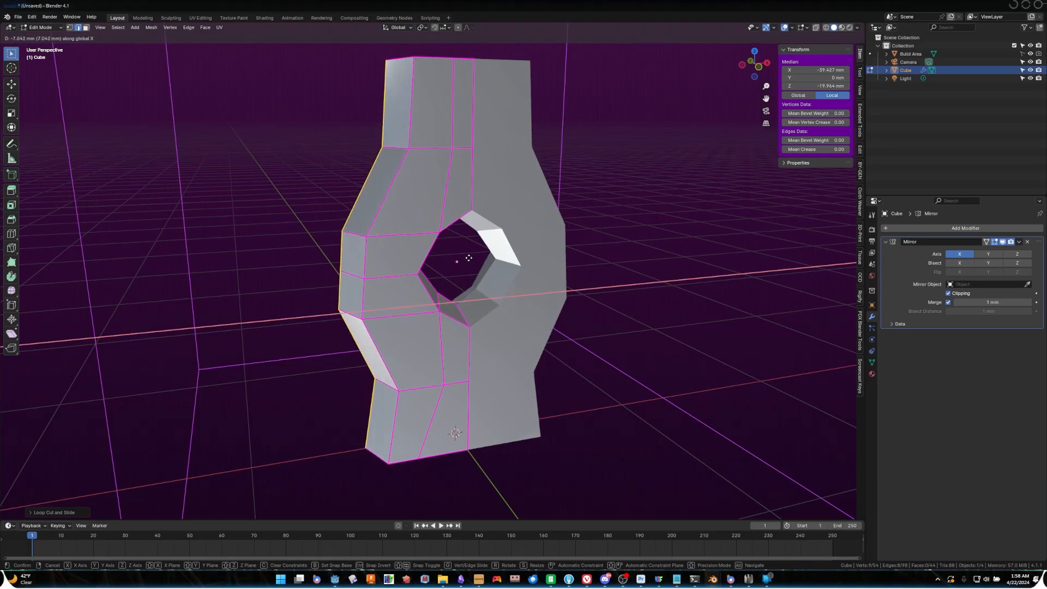
click(467, 259)
key(Tab)
- Select the top outer corner vertices of the body and move them about 10 mm inward along X
middle_drag(466, 258, 401, 174)
key(Tab)
drag(382, 180, 423, 233)
key(g)
key(x)
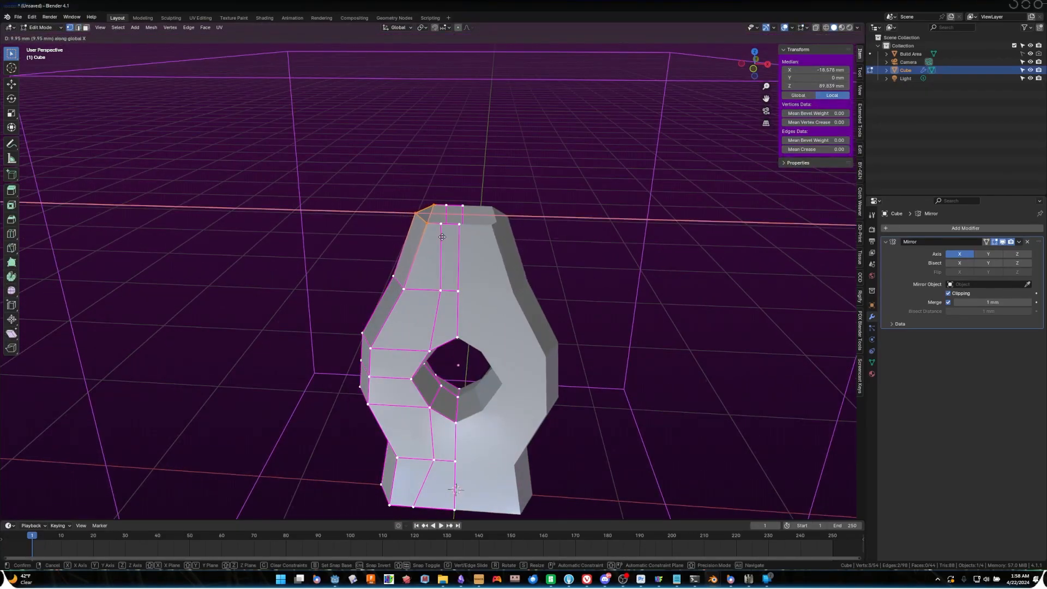
click(440, 237)
- Inspect the body's mesh in wireframe, return to Object Mode and restore solid shading
key(alt+z)
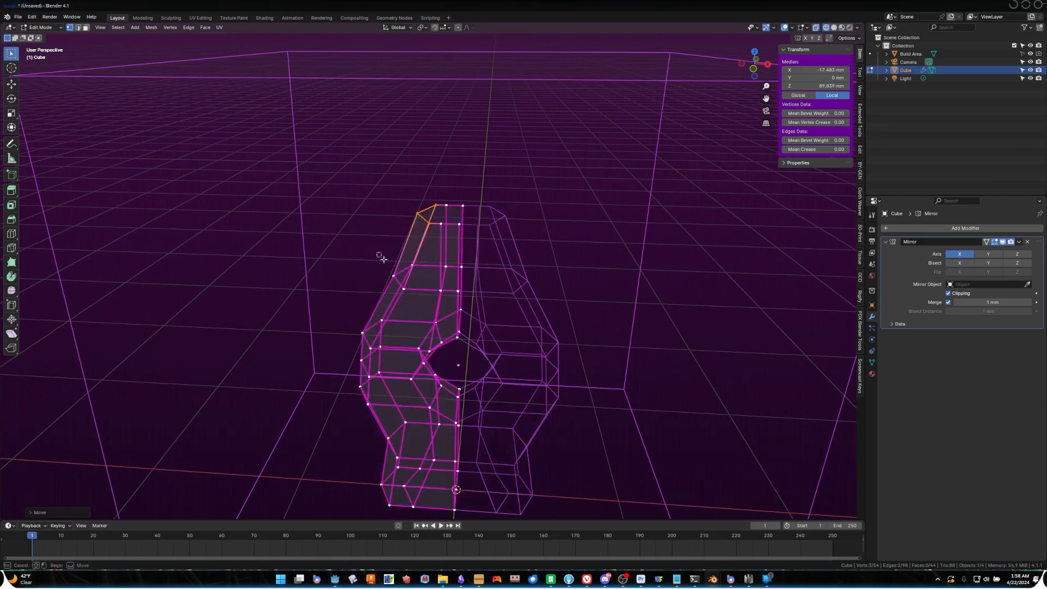
key(Tab)
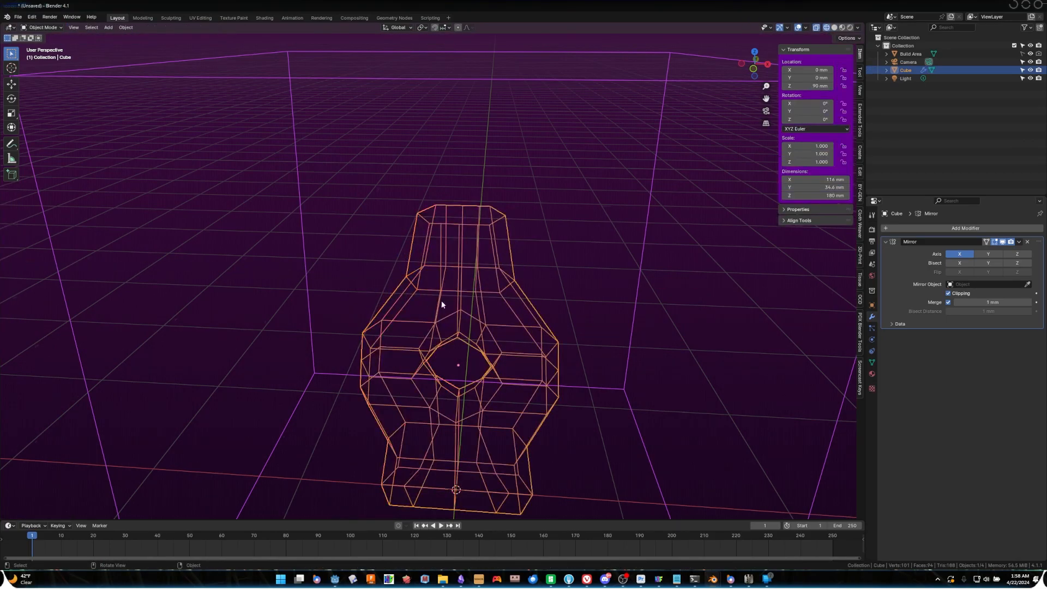
key(alt+z)
key(z)
shift+middle_drag(551, 344, 535, 274)
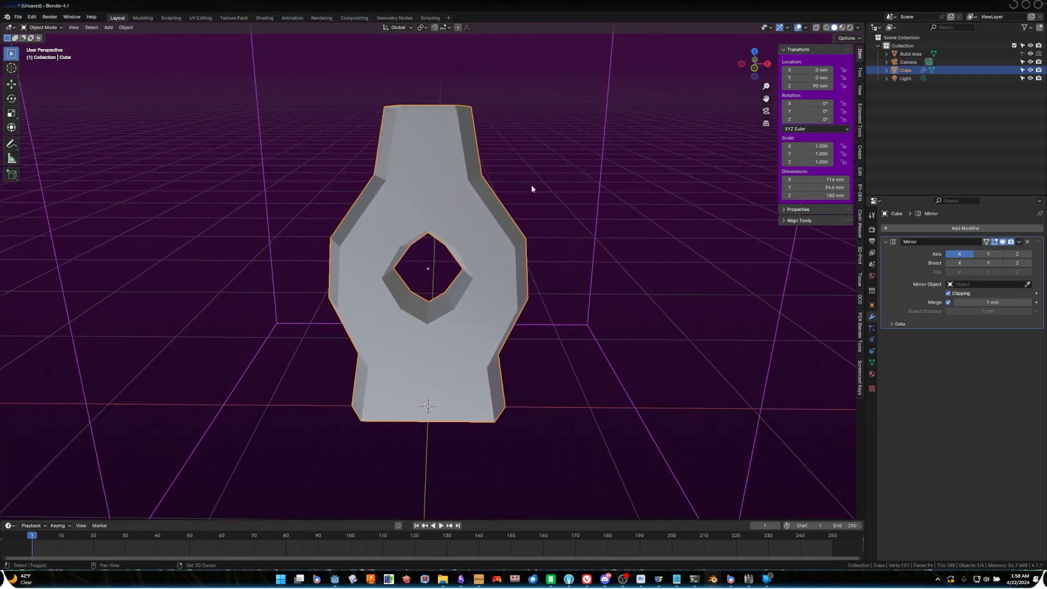
- Add a Subdivision modifier to the body with its viewport level set to 4
shift+middle_drag(532, 187, 535, 251)
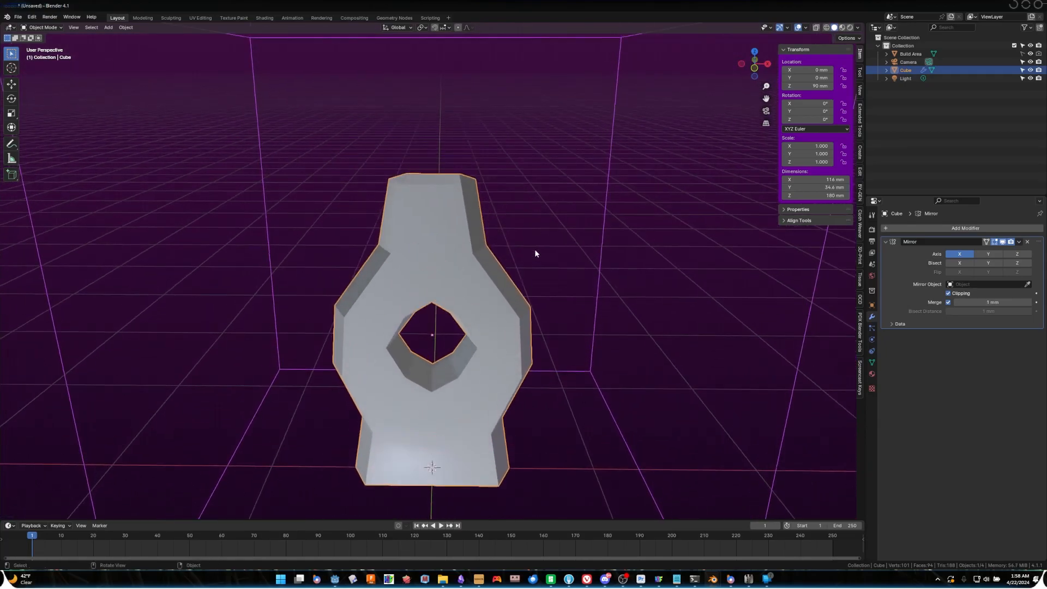
click(953, 228)
click(953, 230)
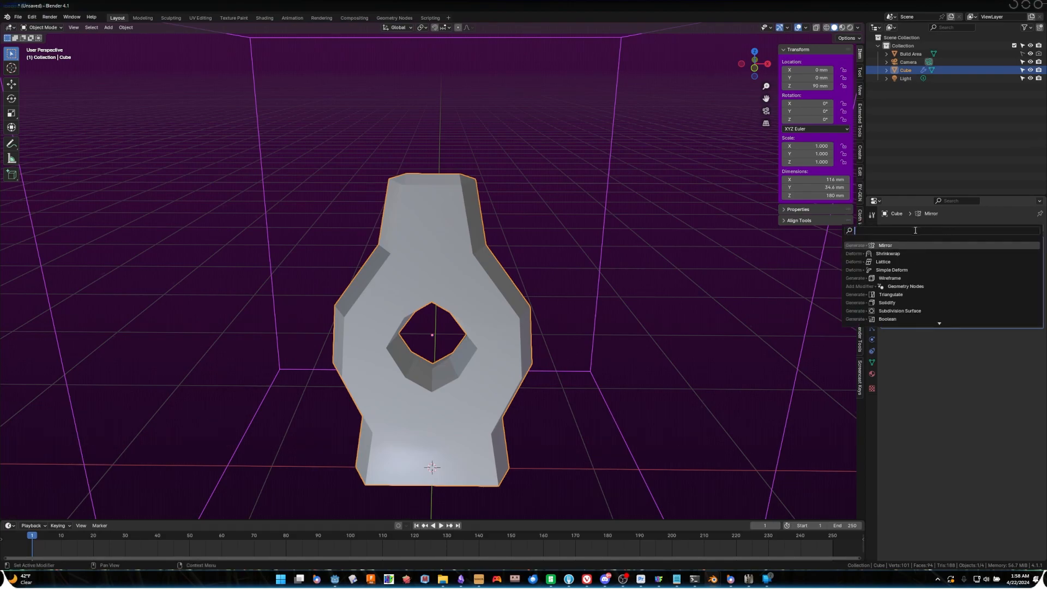
key(Return)
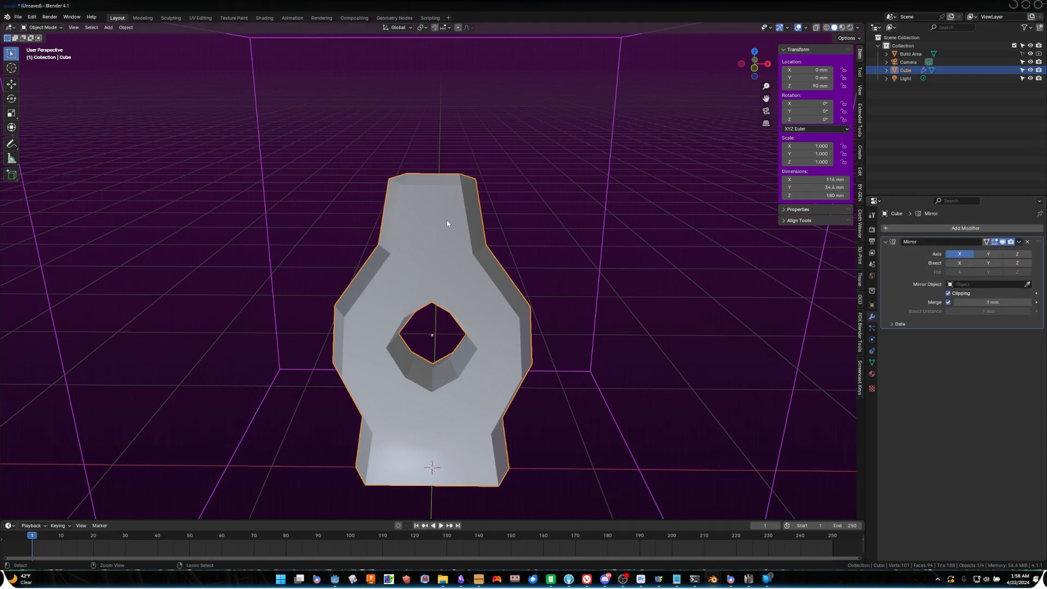
key(ctrl+1)
key(ctrl+3)
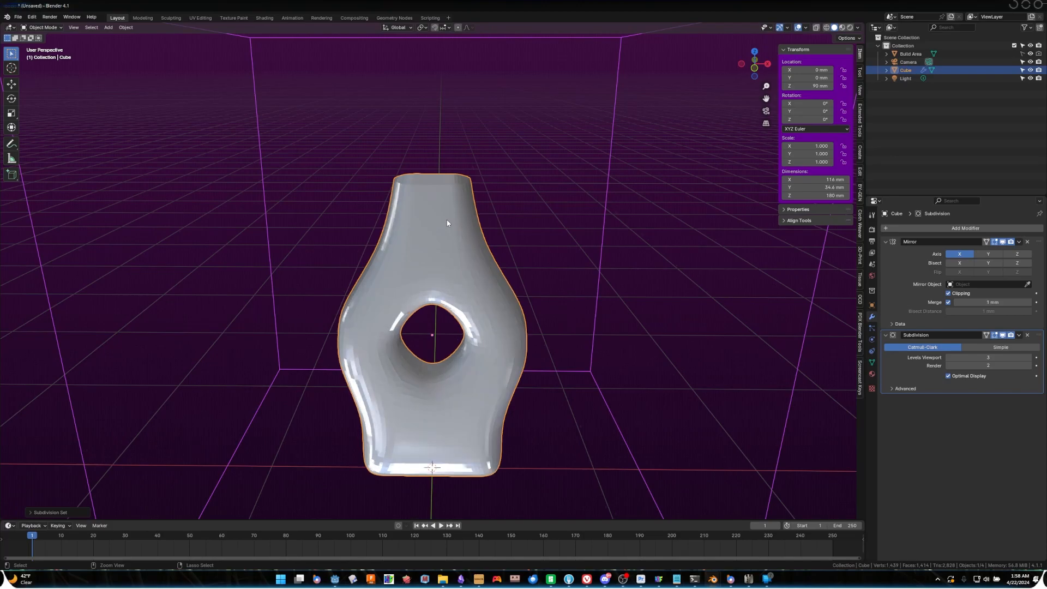
key(ctrl+4)
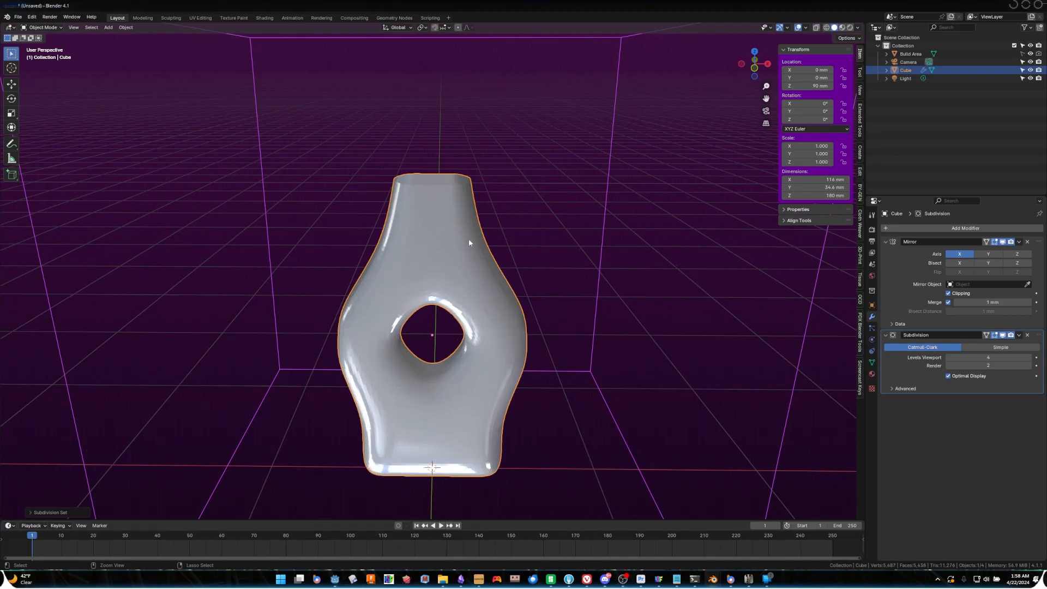
- Examine the subdivided body's rounded base and underside up close from several angles
middle_drag(505, 273, 367, 260)
scroll(502, 252, up, 4)
shift+middle_drag(446, 243, 305, 298)
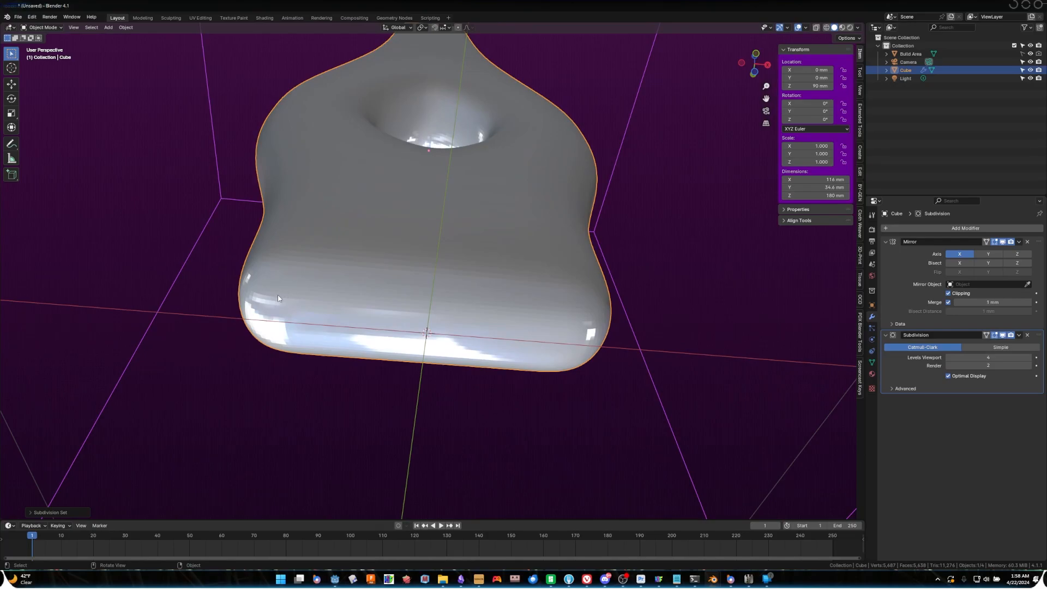
scroll(430, 310, up, 4)
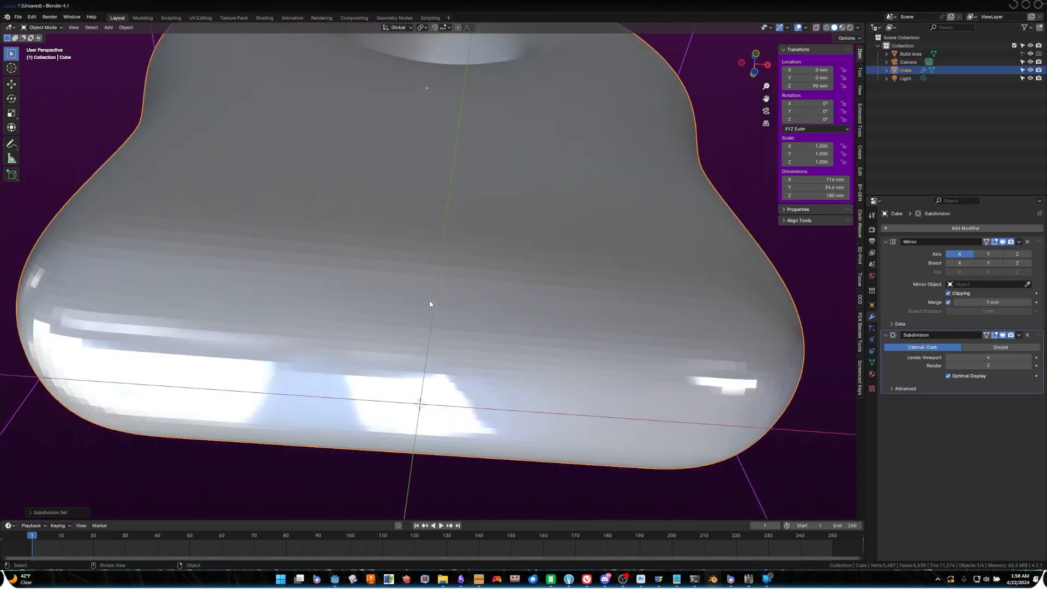
scroll(465, 362, down, 4)
middle_drag(466, 361, 464, 307)
middle_drag(387, 307, 476, 337)
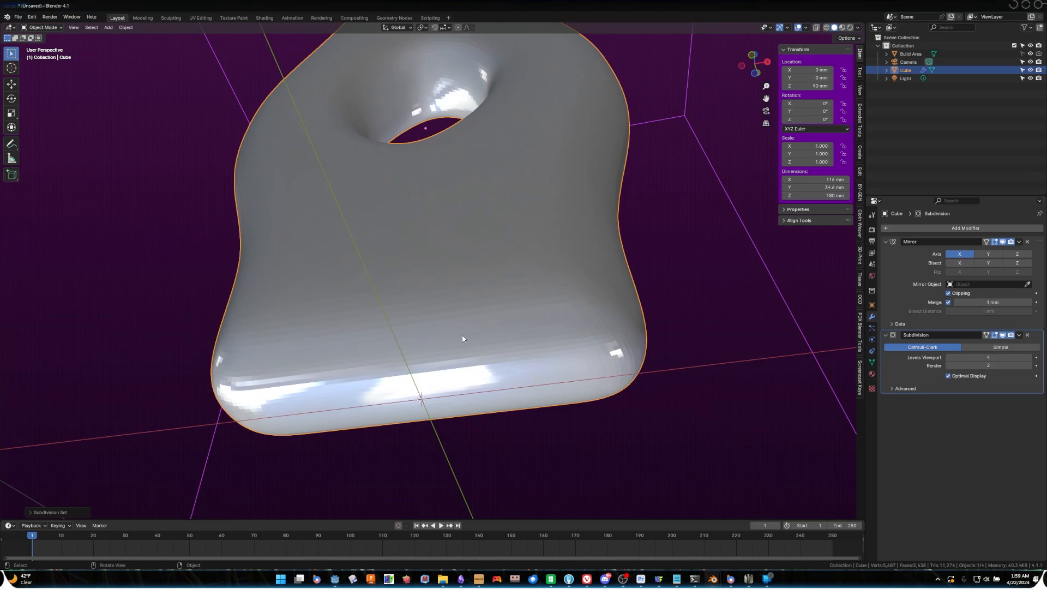
scroll(514, 343, up, 3)
middle_drag(514, 343, 425, 352)
- Enter Edit Mode and select the edges around the body's bottom perimeter one by one in edge select mode
key(Tab)
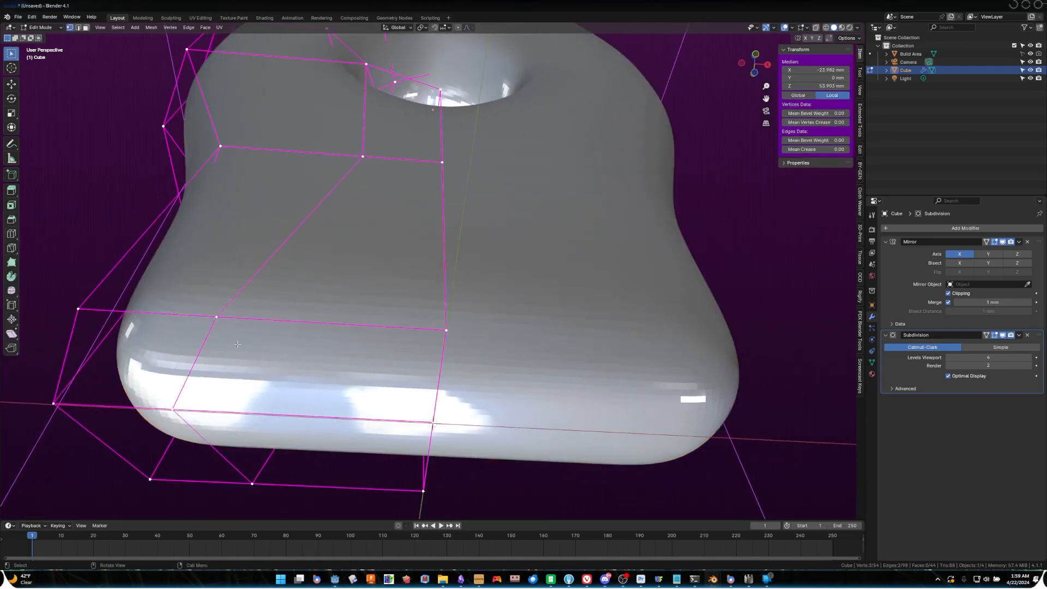
key(alt+a)
key(2)
click(161, 316)
shift+click(281, 320)
shift+click(207, 481)
shift+click(305, 486)
shift+click(90, 436)
shift+click(62, 370)
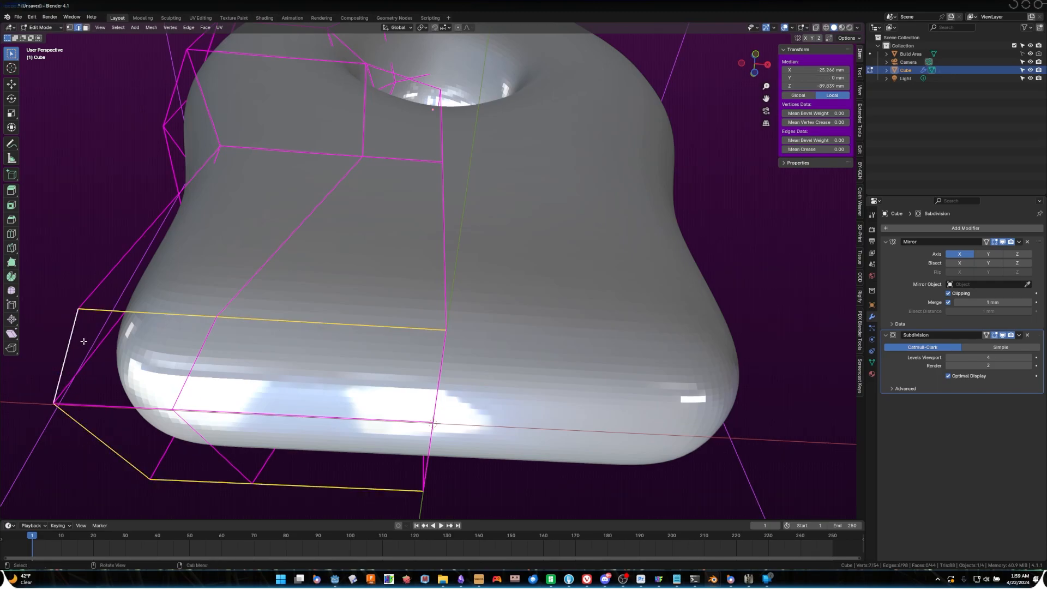
- Loop-select the whole bottom perimeter and set its Mean Crease for edges to 1.00
alt+click(332, 324)
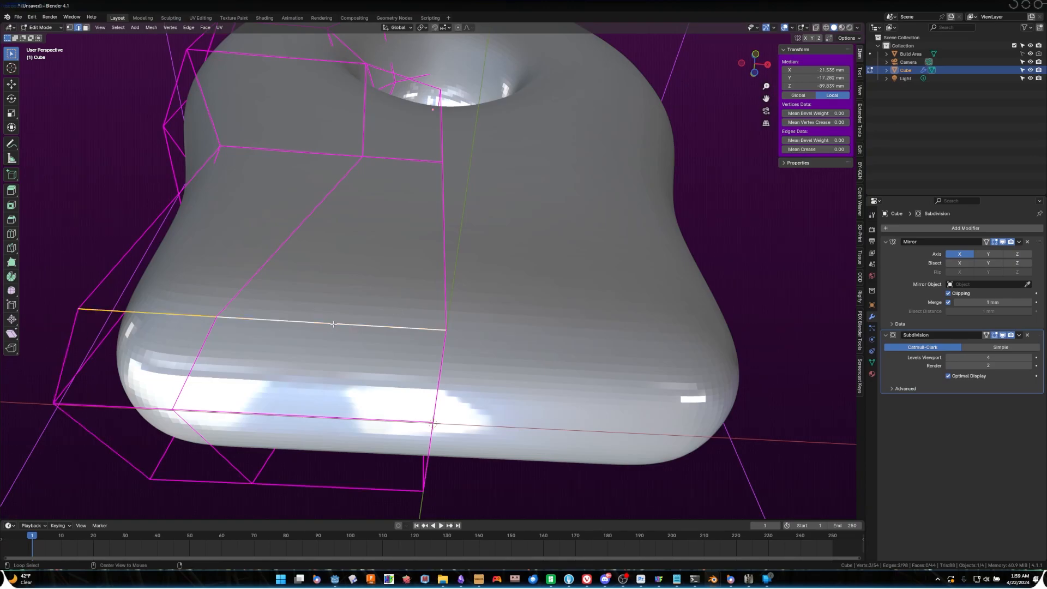
alt+click(335, 488)
alt+shift+click(106, 445)
alt+shift+click(157, 315)
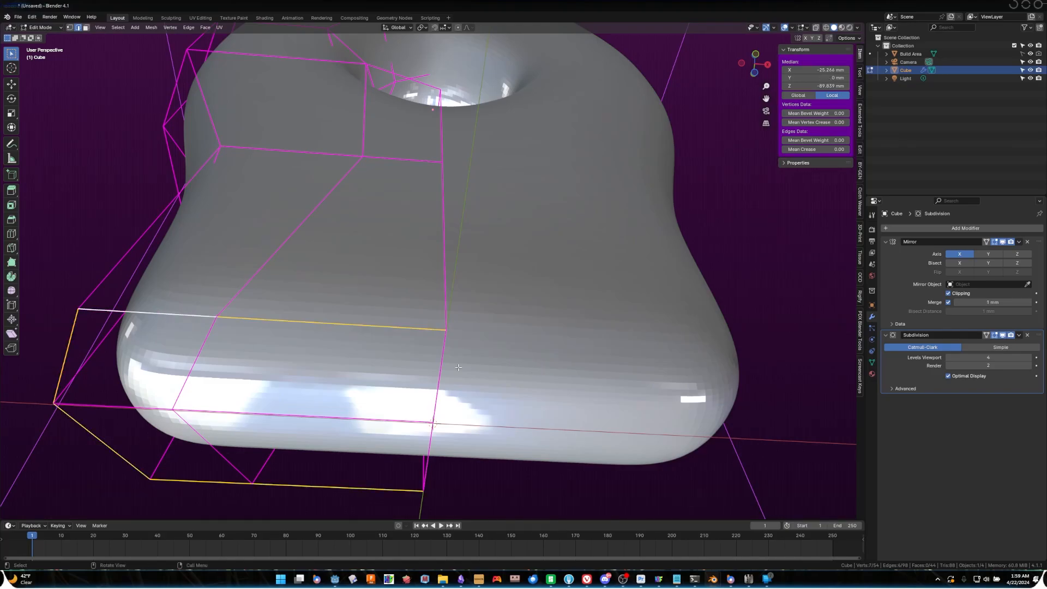
mouse_move(811, 151)
mouse_down()
mouse_move(849, 151)
mouse_move(814, 149)
mouse_up()
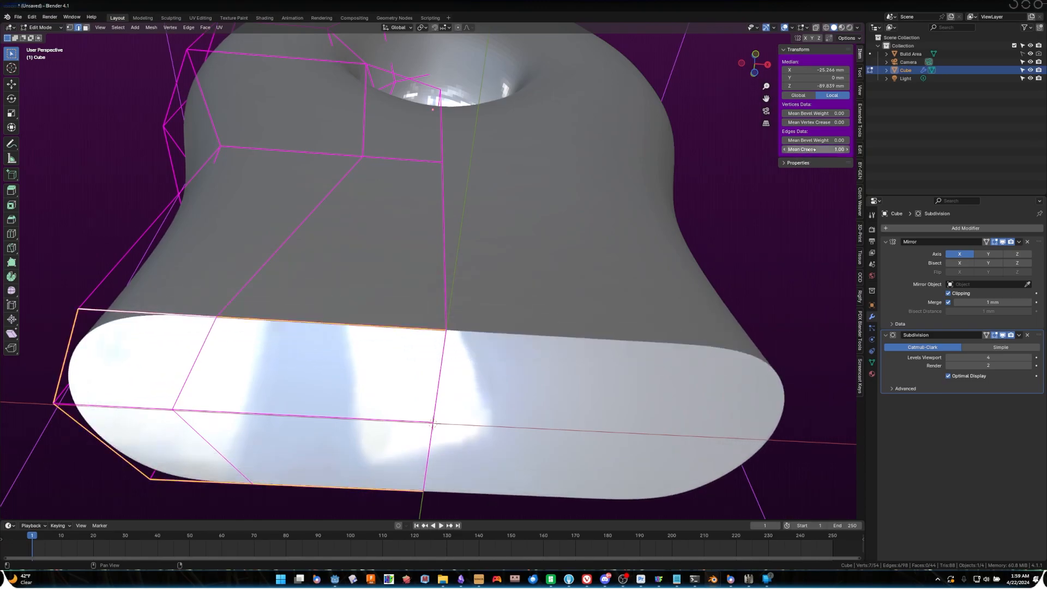
- Try raising the Mean Vertex Crease on the bottom perimeter and reset it
scroll(523, 203, down, 5)
scroll(508, 232, up, 2)
middle_drag(444, 278, 439, 248)
drag(804, 122, 842, 122)
middle_drag(621, 156, 569, 270)
drag(807, 122, 780, 122)
- Return to Object Mode and apply Shade Smooth by Angle to the body
middle_drag(774, 197, 408, 224)
key(Tab)
scroll(601, 238, down, 3)
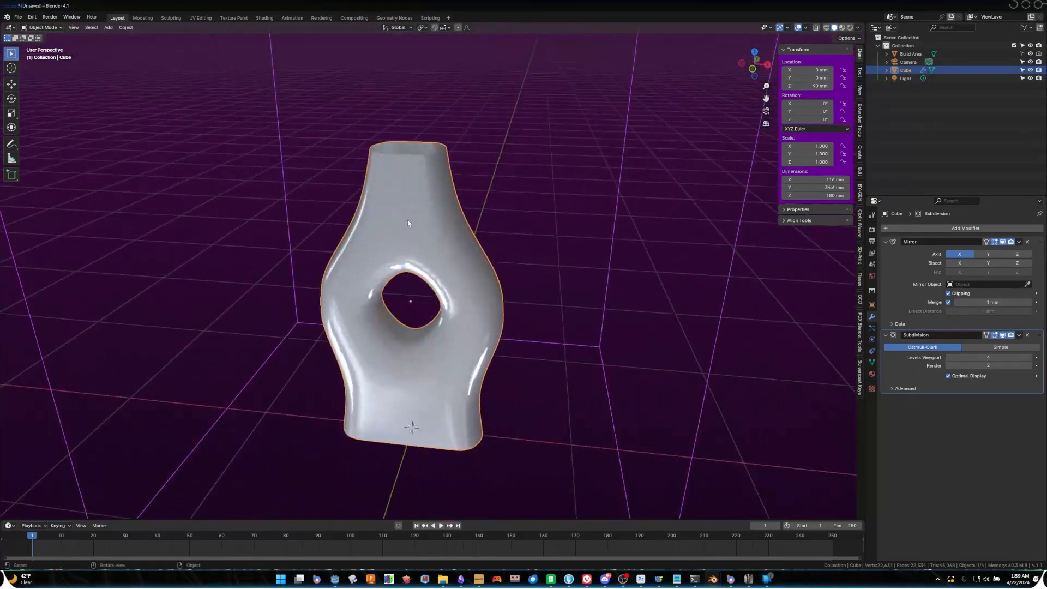
right_click(404, 213)
click(380, 117)
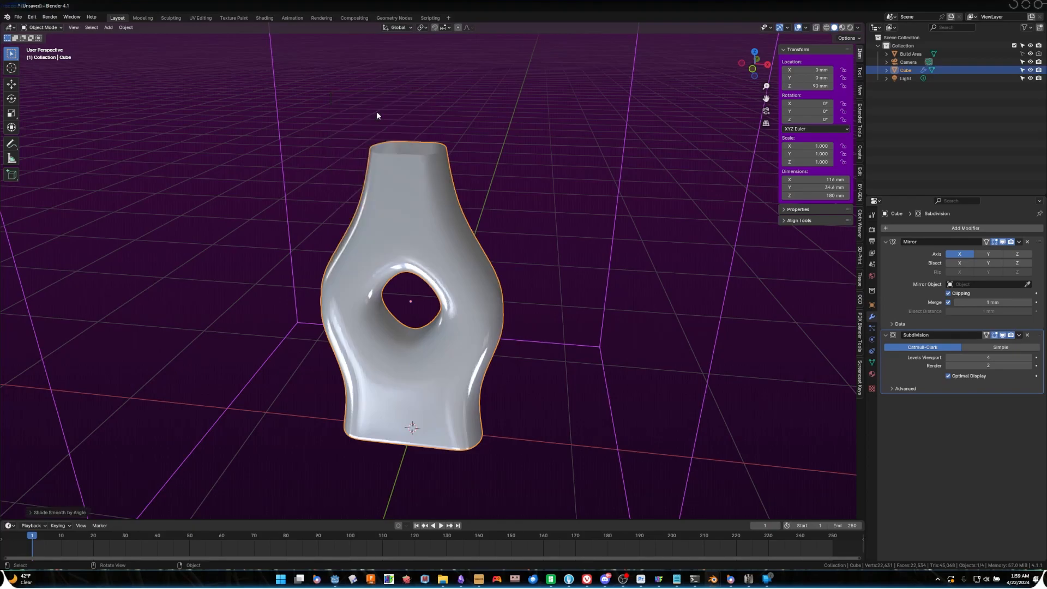
- Apply Shade Flat to the body
middle_drag(422, 200, 429, 220)
scroll(432, 192, up, 3)
right_click(399, 187)
click(348, 192)
- Examine the flat-shaded facets around the window at close range and from a distance
scroll(392, 202, down, 3)
scroll(433, 220, up, 5)
scroll(431, 211, down, 2)
scroll(430, 218, up, 5)
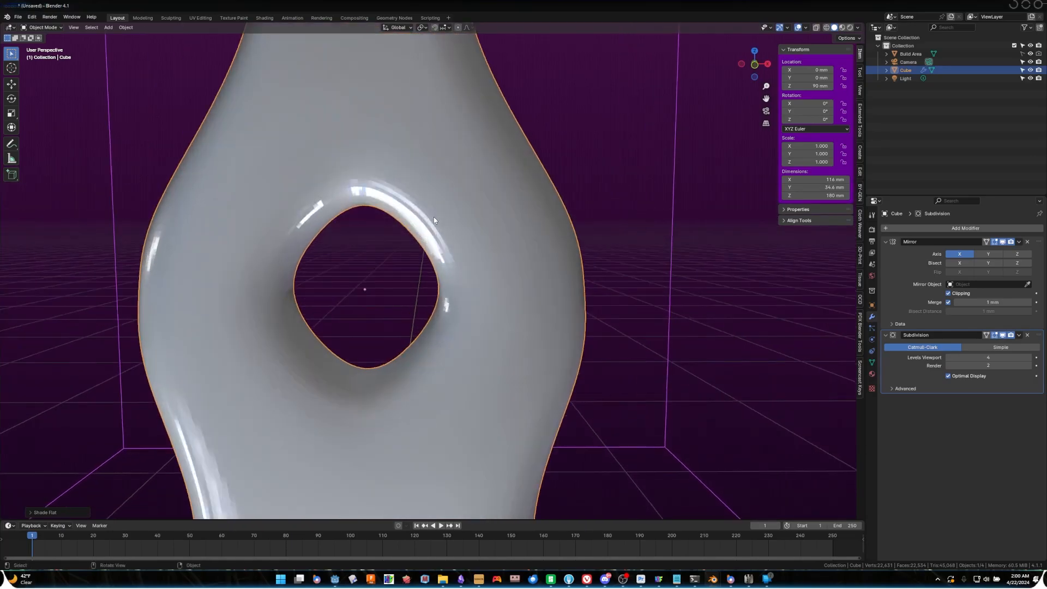
scroll(430, 212, down, 5)
scroll(430, 213, up, 2)
scroll(430, 211, up, 4)
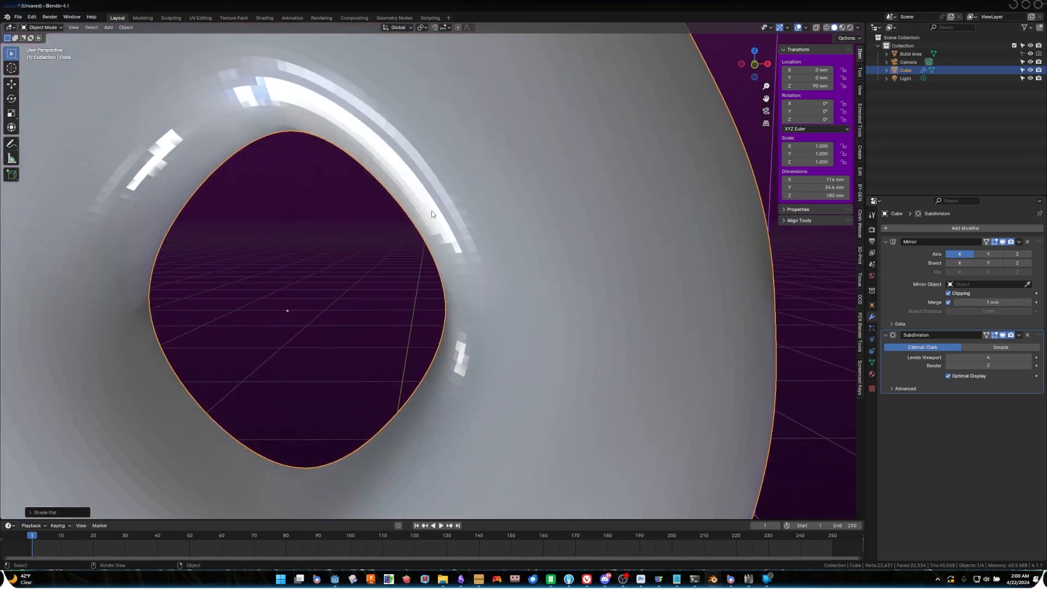
scroll(431, 210, down, 5)
scroll(516, 240, up, 1)
scroll(512, 255, down, 3)
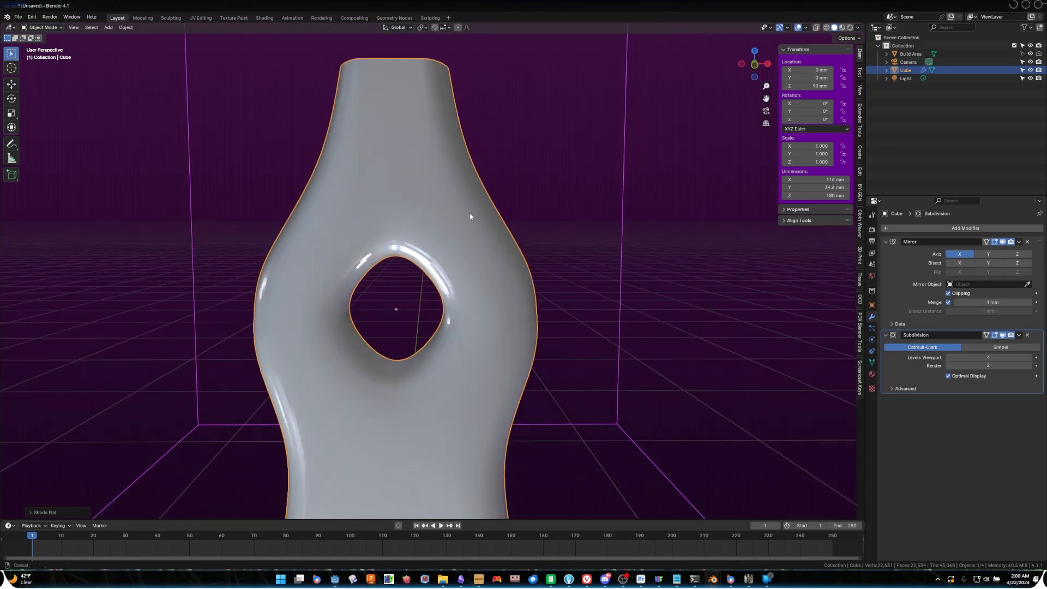
shift+middle_drag(470, 215, 449, 213)
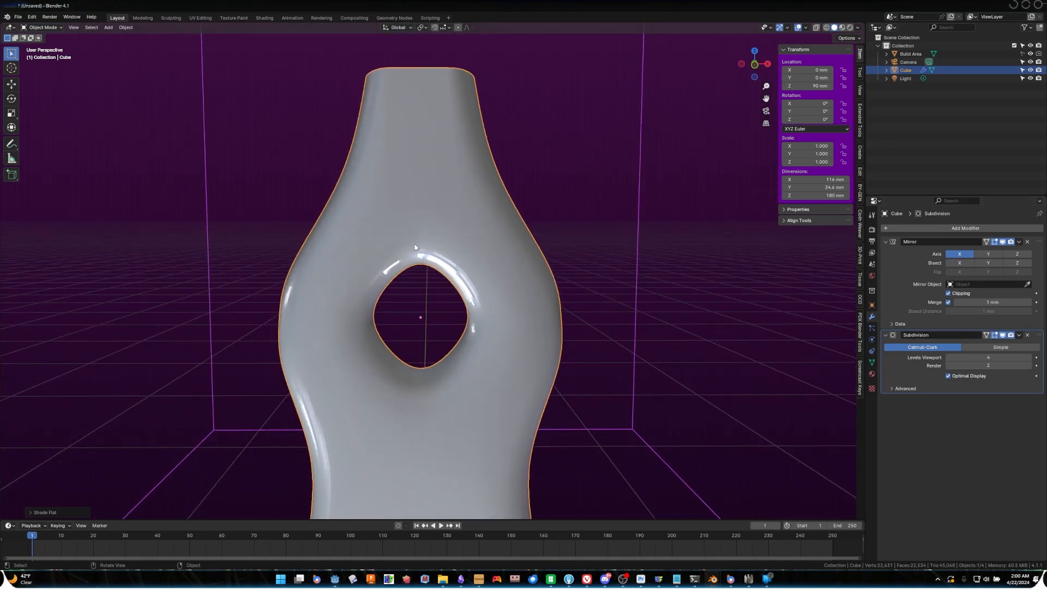
- Reduce the Subdivision viewport level to 3 and apply Shade Smooth to the body
click(949, 357)
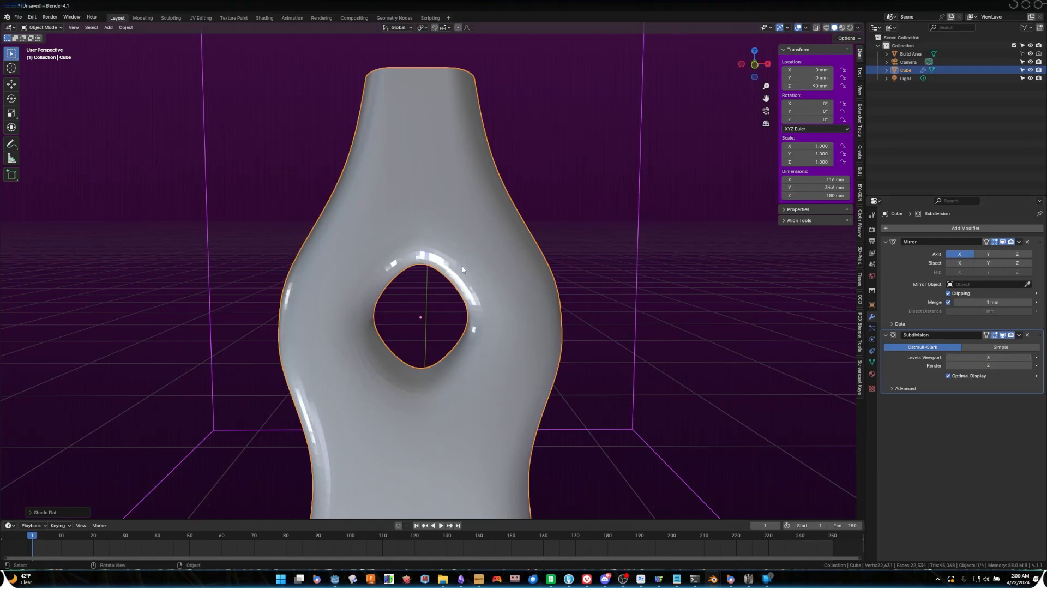
scroll(462, 269, down, 4)
right_click(456, 268)
click(415, 238)
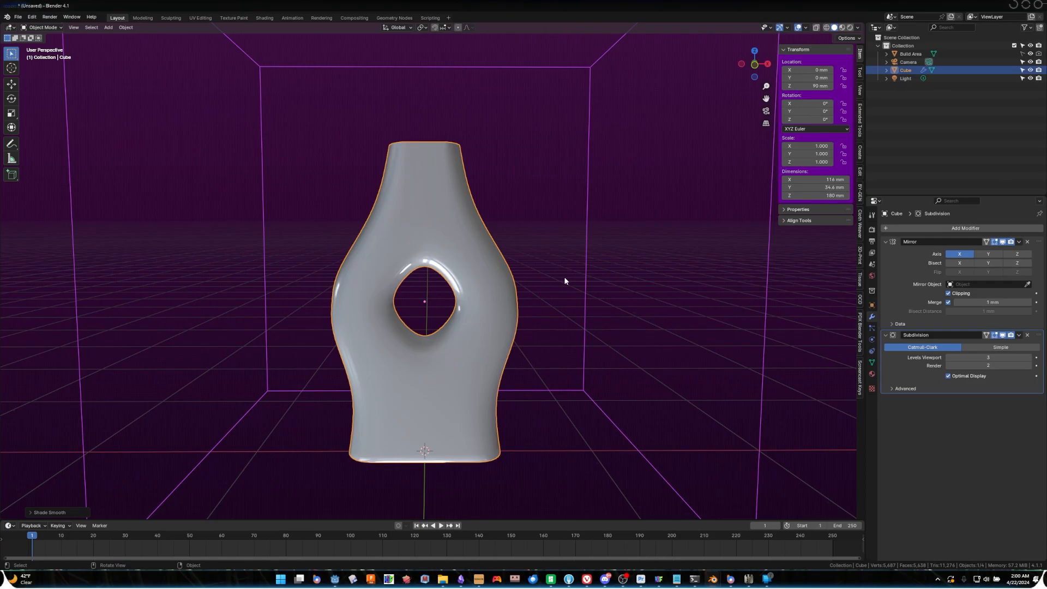
- Move the body about 291 mm along X, out of the build area, and make it unselectable
scroll(564, 281, down, 2)
middle_drag(561, 295, 506, 270)
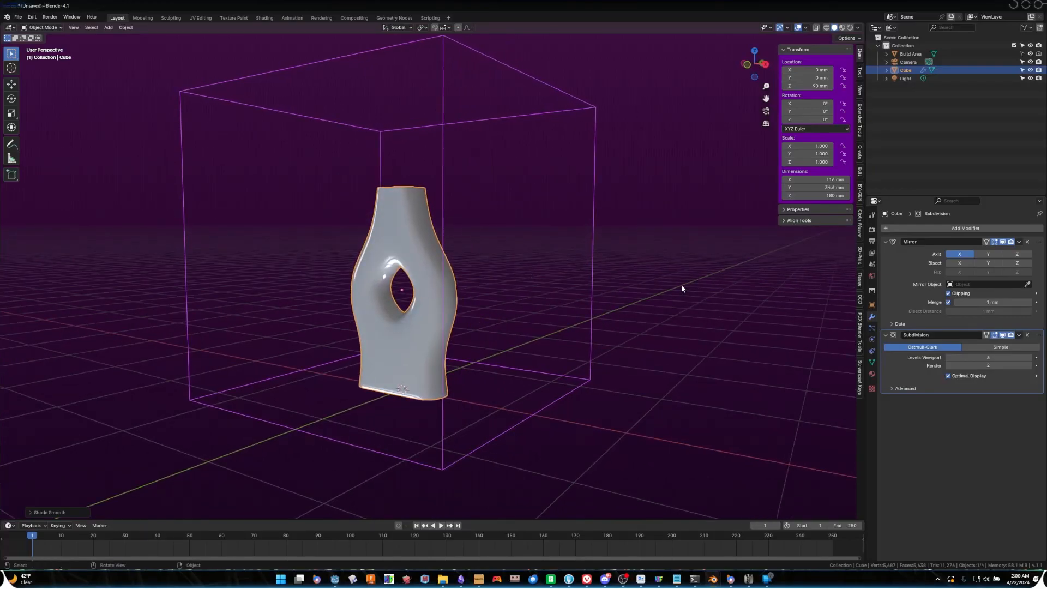
scroll(654, 267, up, 2)
middle_drag(654, 266, 748, 293)
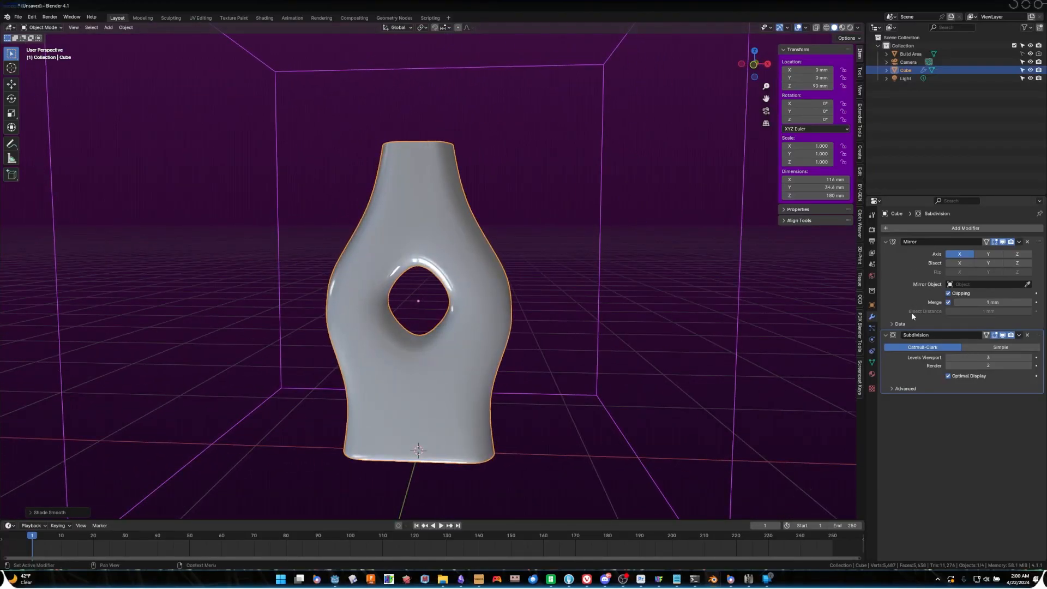
scroll(537, 301, down, 6)
scroll(460, 292, up, 6)
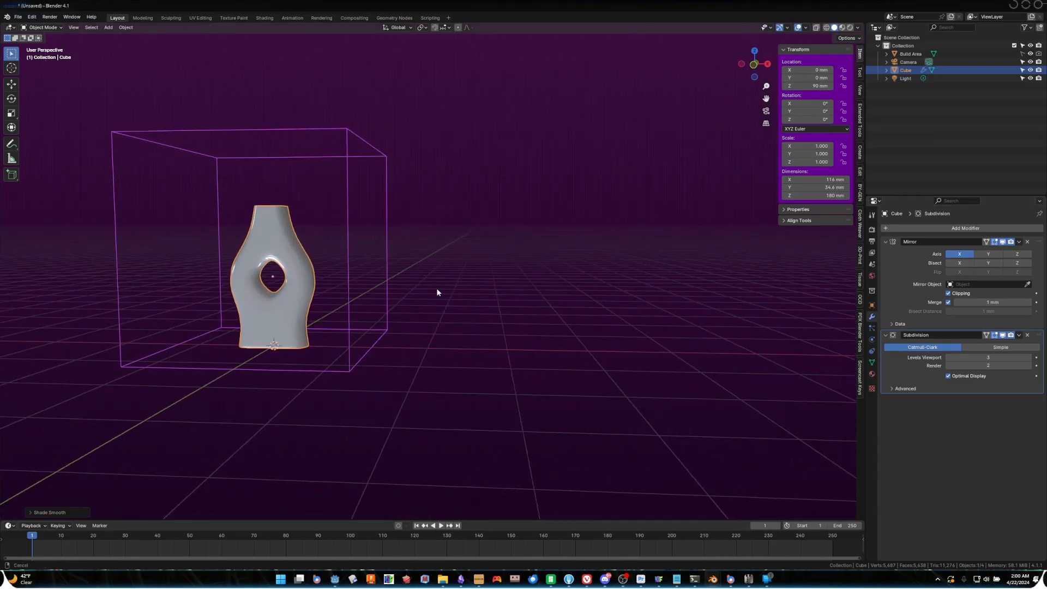
scroll(436, 289, down, 3)
mouse_move(436, 289)
middle_down()
mouse_move(456, 328)
mouse_move(440, 292)
middle_up()
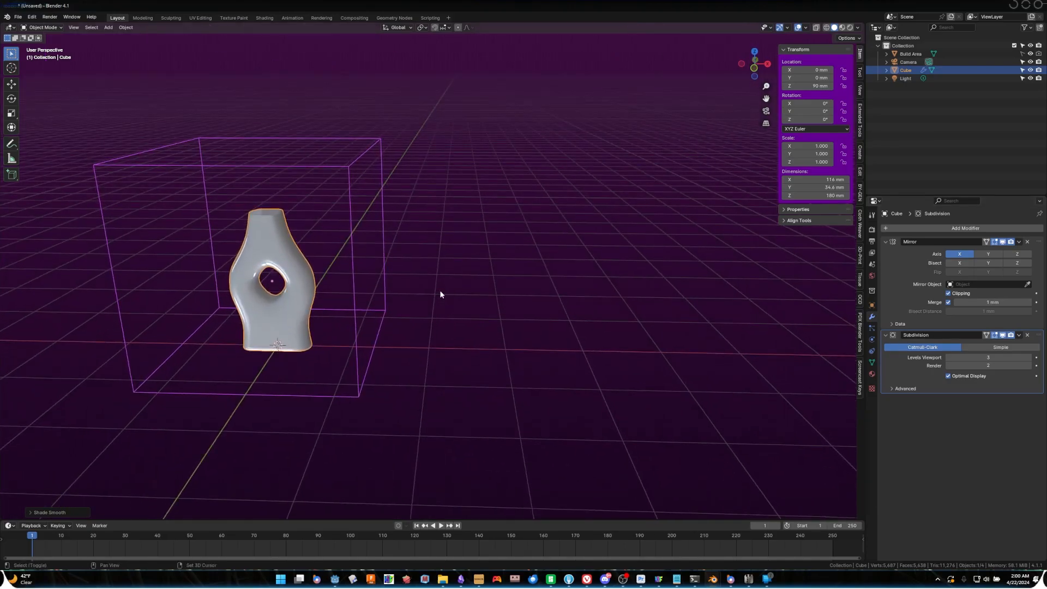
key(g)
key(x)
click(639, 303)
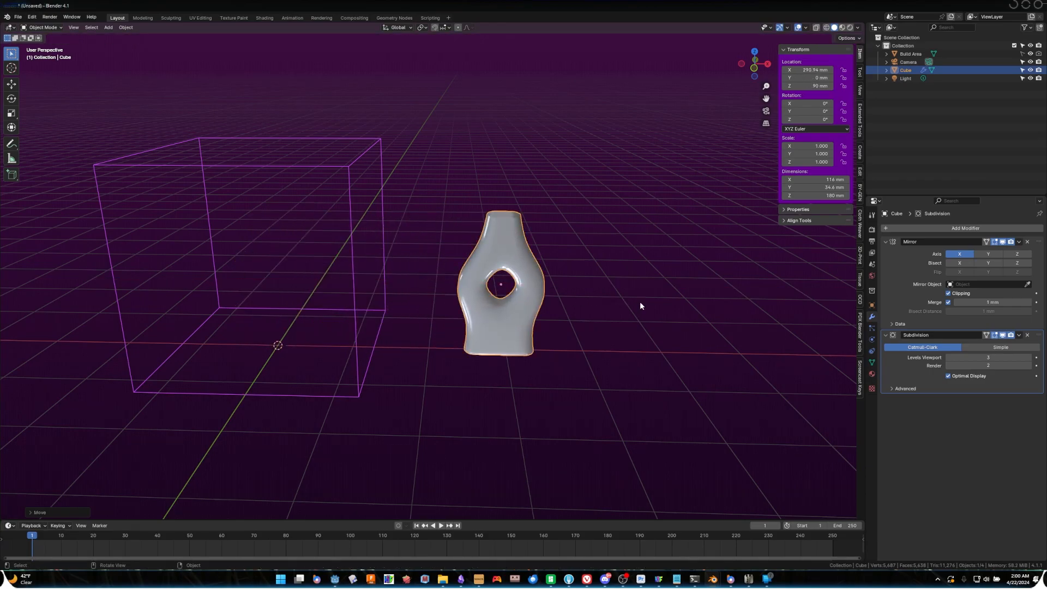
click(1022, 71)
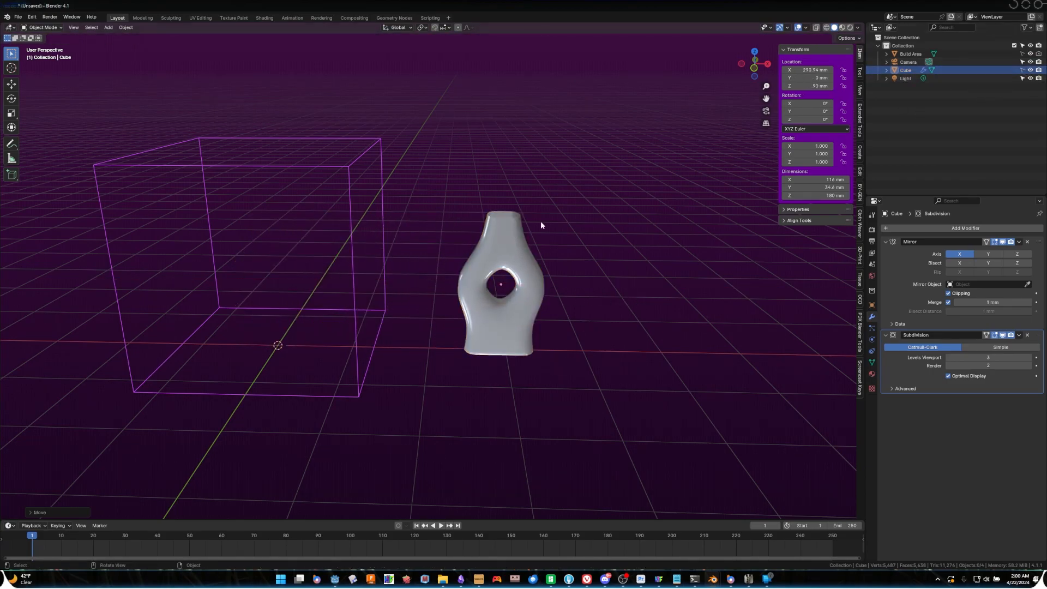
- Add a cylinder at the centre of the build area and set its Z location to 100 mm
scroll(511, 249, up, 7)
shift+middle_drag(512, 249, 757, 195)
scroll(679, 194, down, 4)
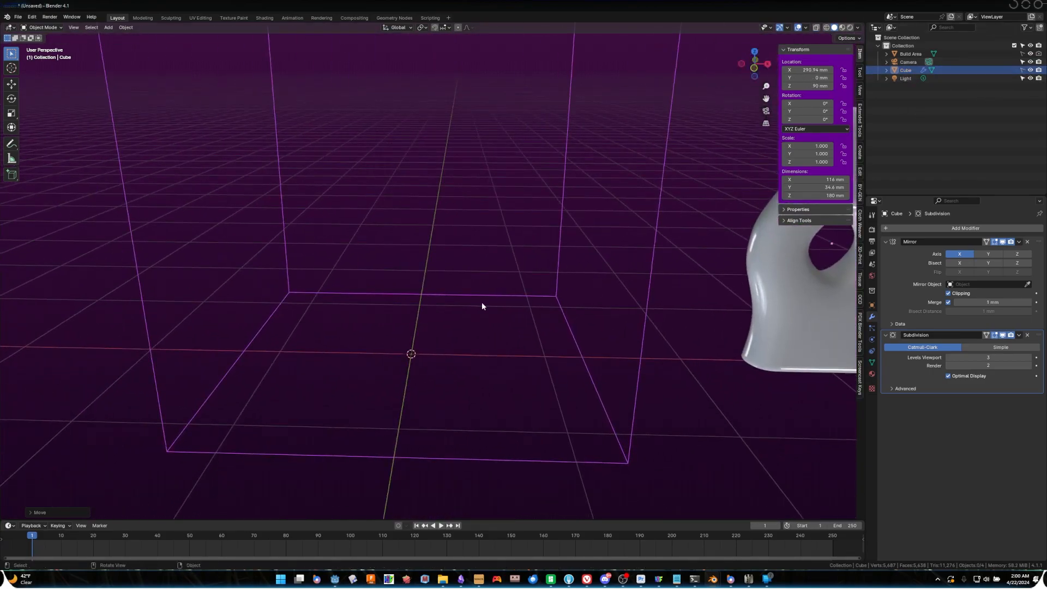
key(shift+a)
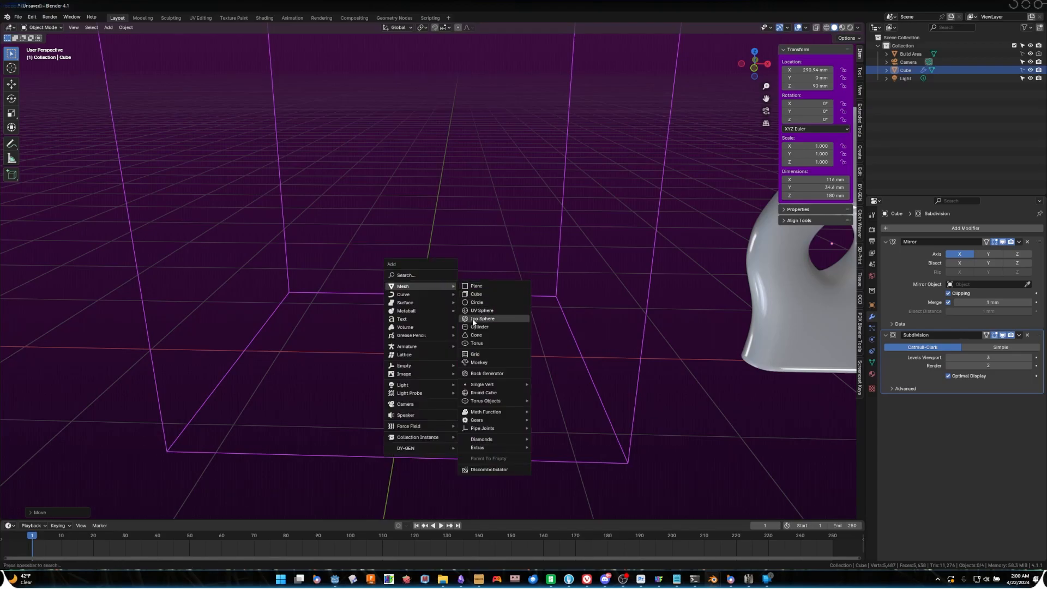
click(472, 326)
scroll(472, 330, down, 5)
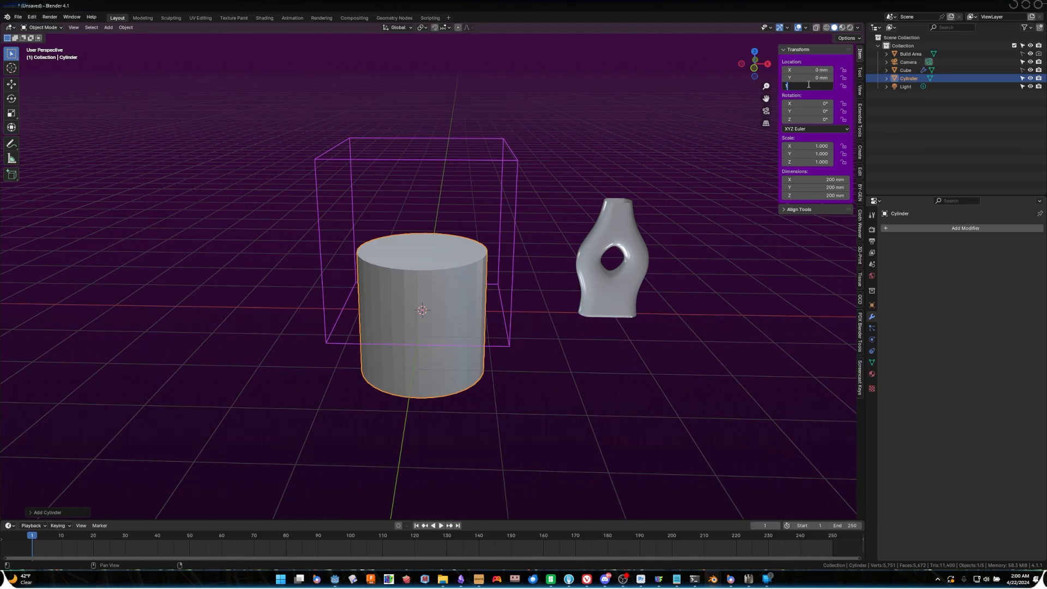
key(Return)
scroll(559, 305, up, 3)
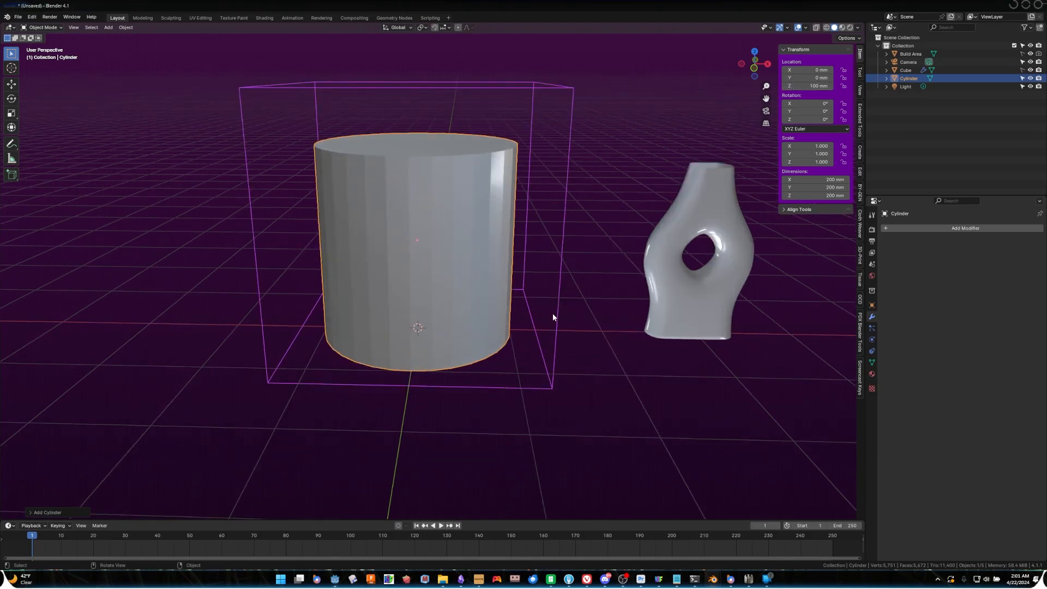
- Scale the cylinder's mesh in Edit Mode along X and Y only, to slightly over half its diameter
mouse_move(605, 316)
middle_down()
mouse_move(561, 322)
mouse_move(603, 338)
mouse_move(499, 241)
mouse_move(540, 285)
mouse_move(620, 301)
middle_up()
key(Tab)
key(s)
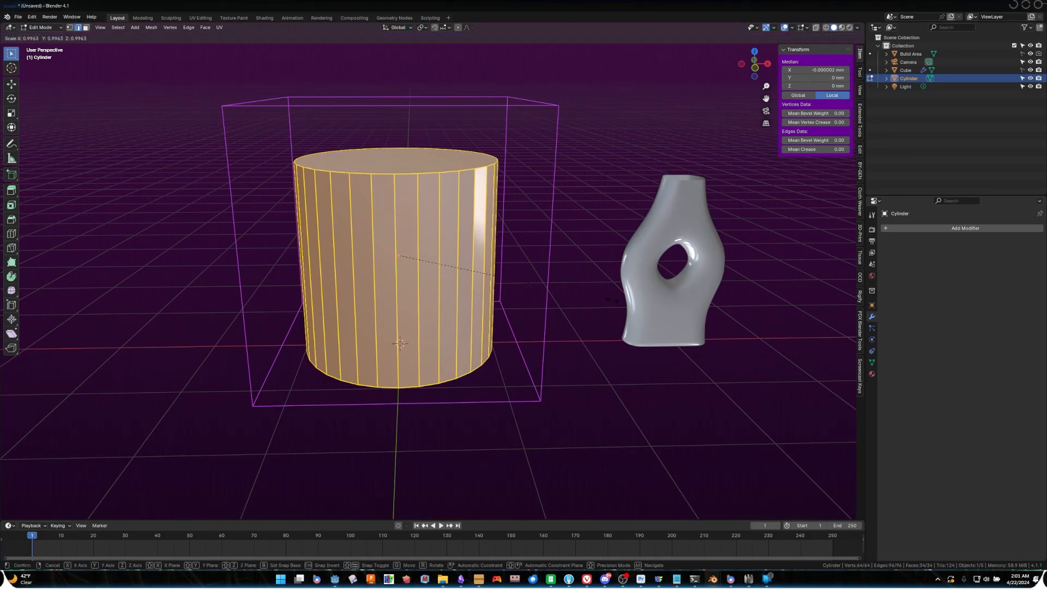
key(shift+x)
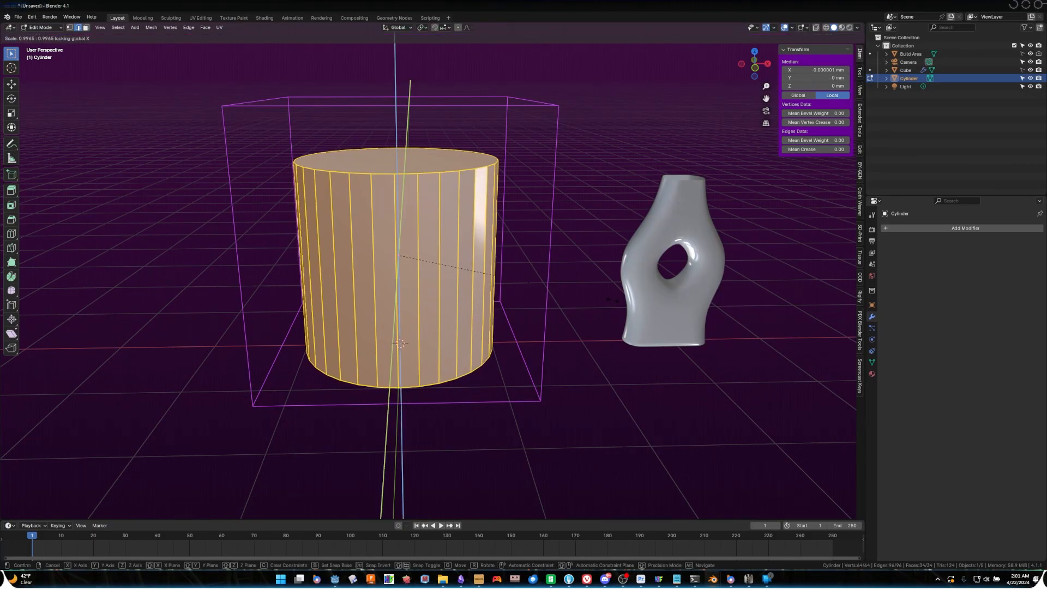
key(shift+z)
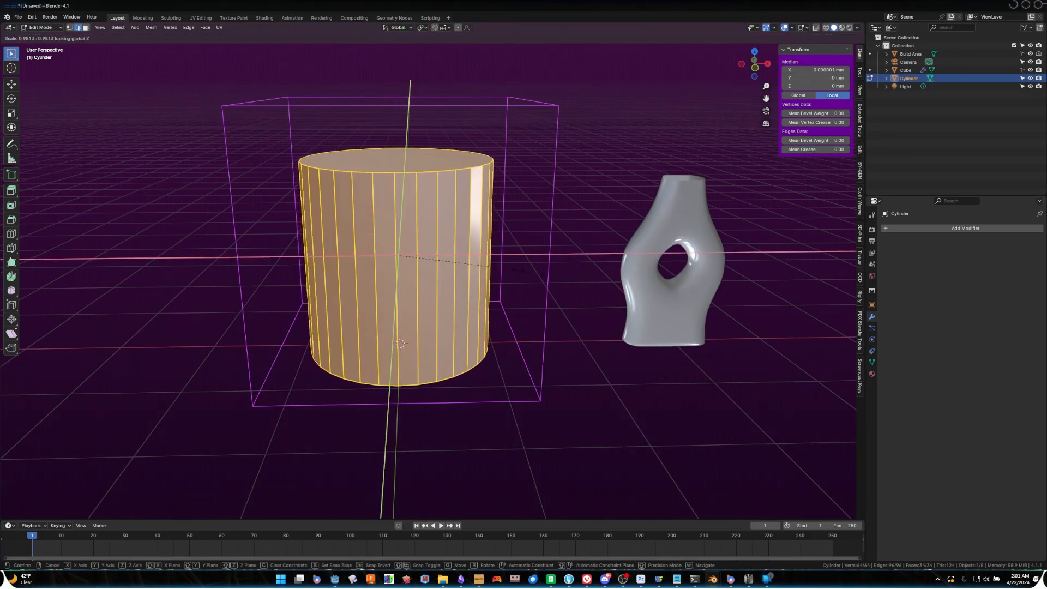
click(439, 257)
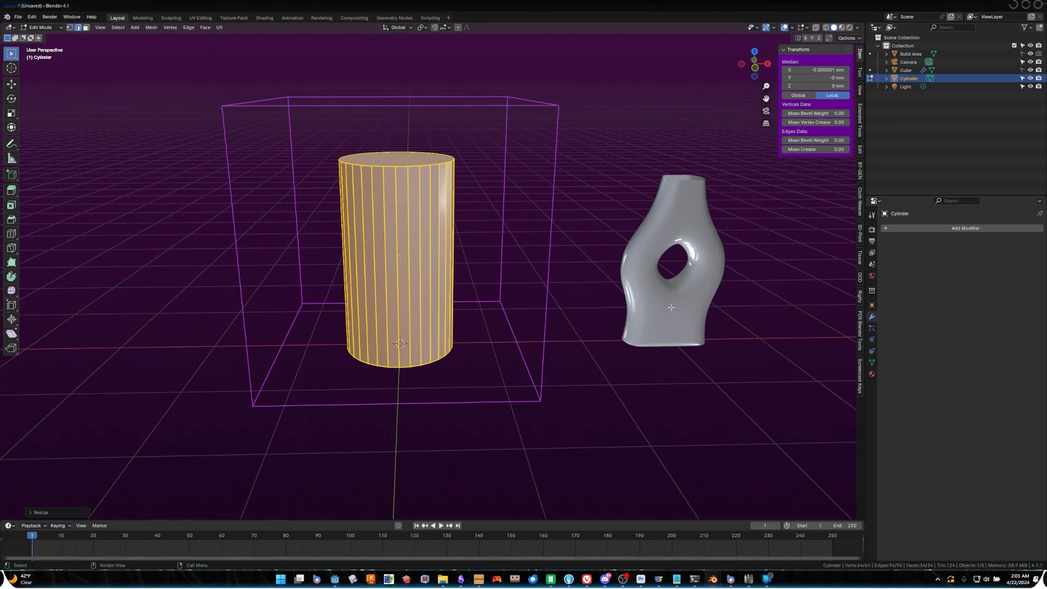
- Scale the cylinder's mesh along X and Y only to a diameter of about 93 mm
key(s)
key(y)
key(shift+z)
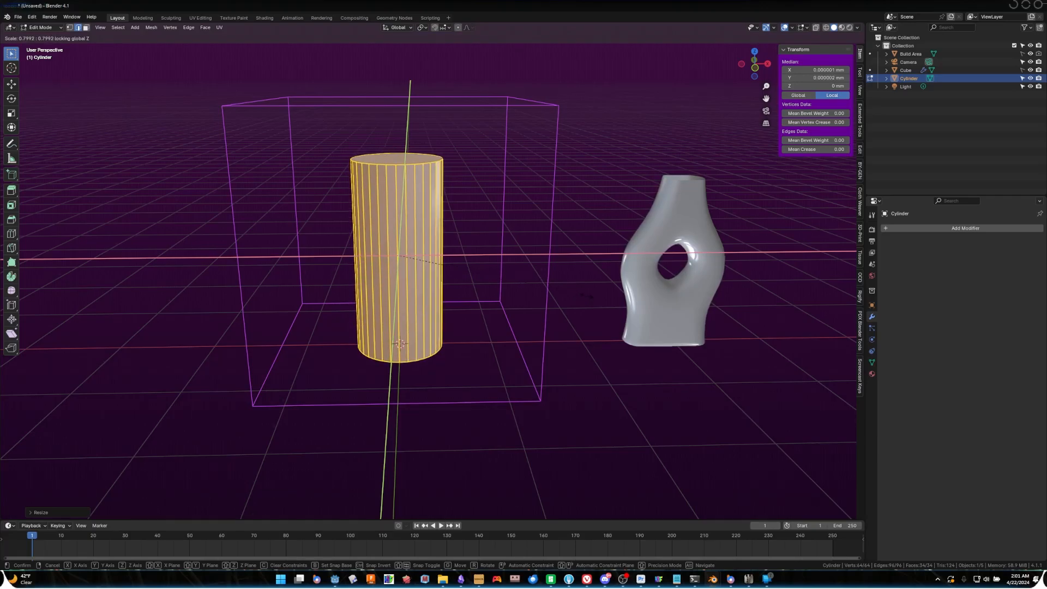
click(442, 265)
scroll(565, 299, up, 4)
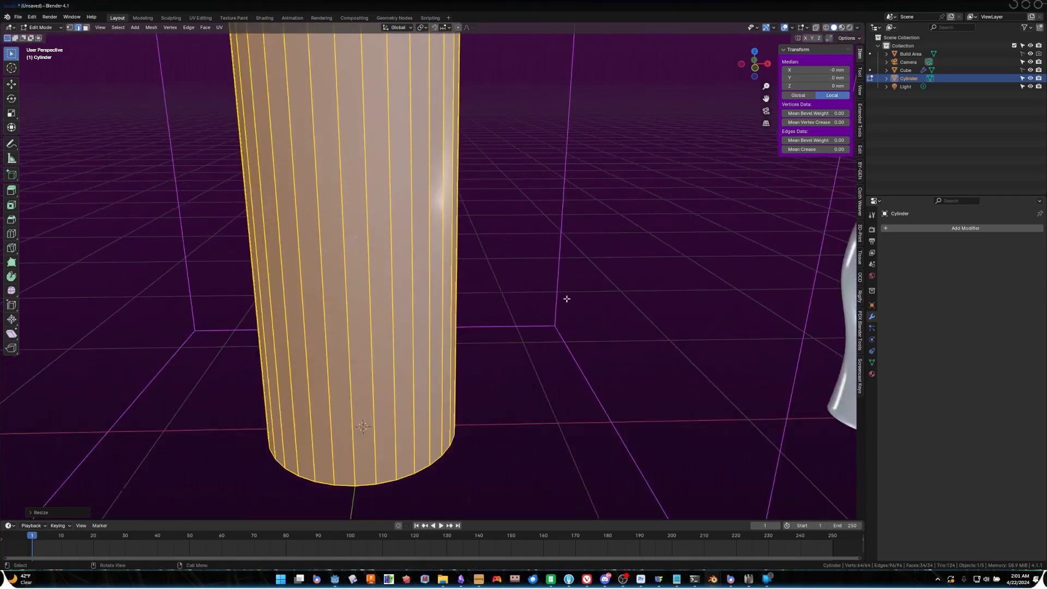
scroll(563, 302, down, 3)
middle_drag(563, 302, 519, 304)
scroll(506, 292, up, 3)
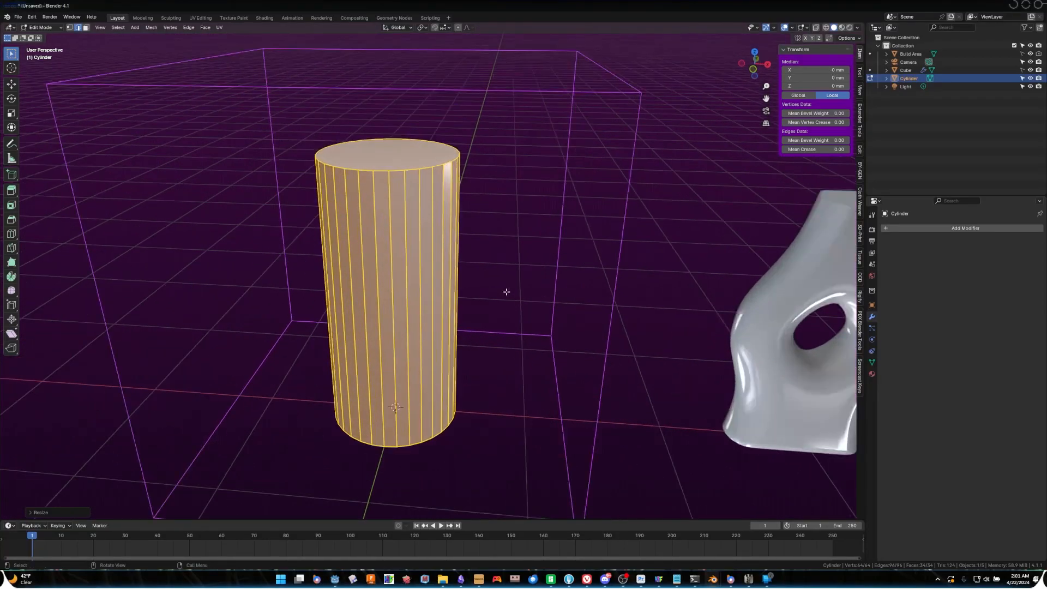
- Delete the cylinder's top face, leaving the upper end open
alt+click(413, 173)
key(x)
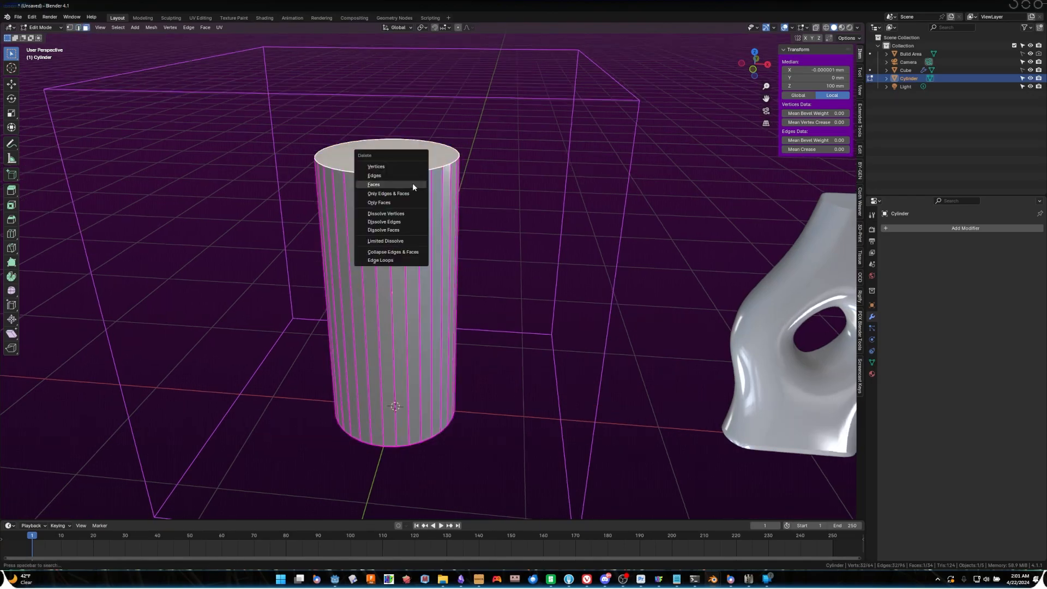
click(413, 183)
mouse_move(458, 218)
middle_down()
mouse_move(480, 217)
mouse_move(401, 173)
mouse_move(459, 220)
mouse_move(446, 230)
middle_up()
key(Tab)
key(Tab)
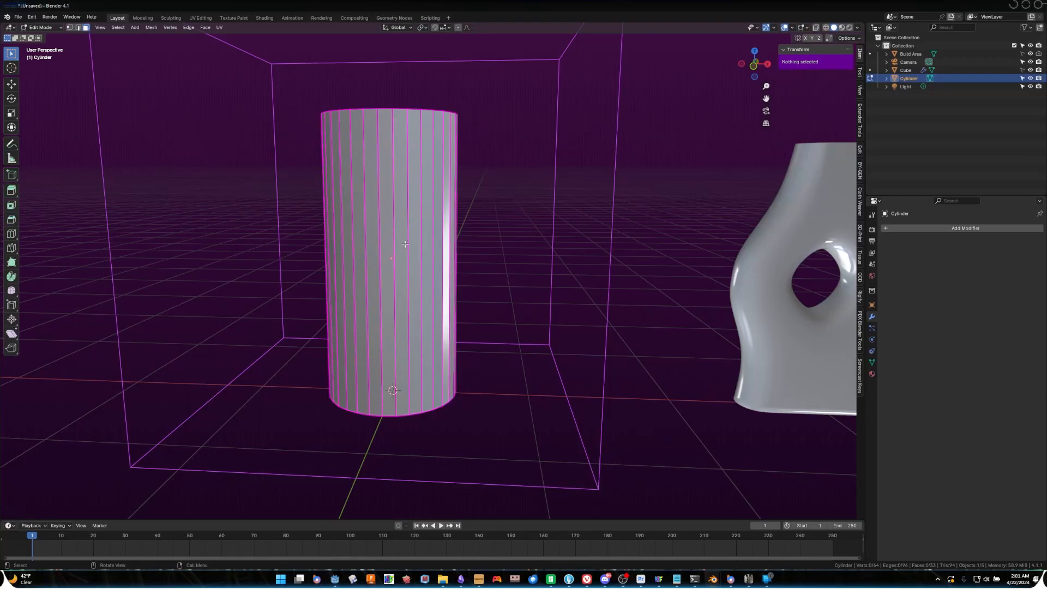
- Add 19 evenly spaced horizontal loop cuts along the cylinder's height without sliding them, and clear the selection
key(ctrl+r)
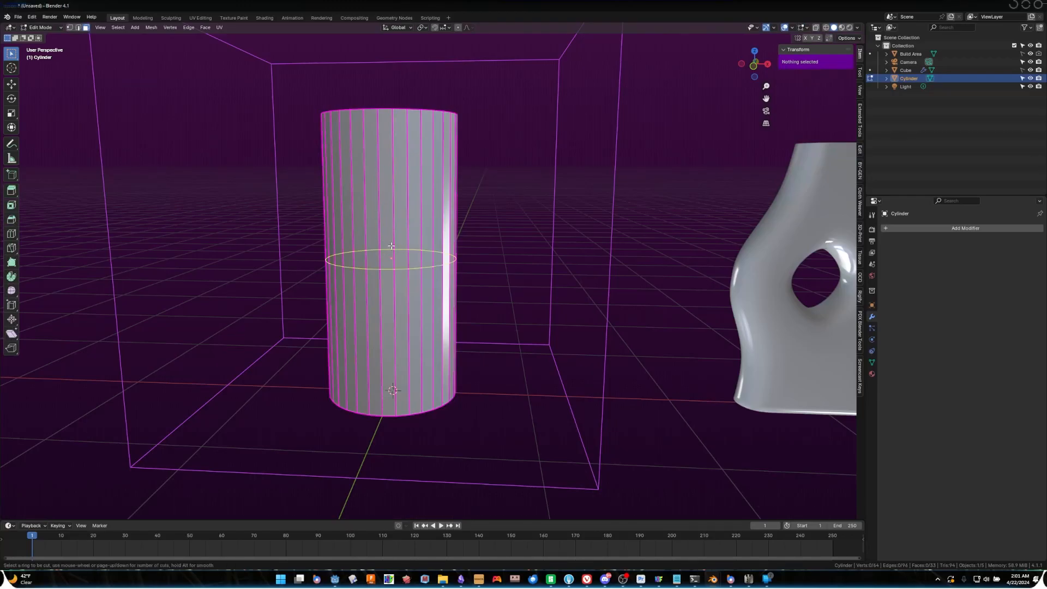
scroll(391, 245, up, 15)
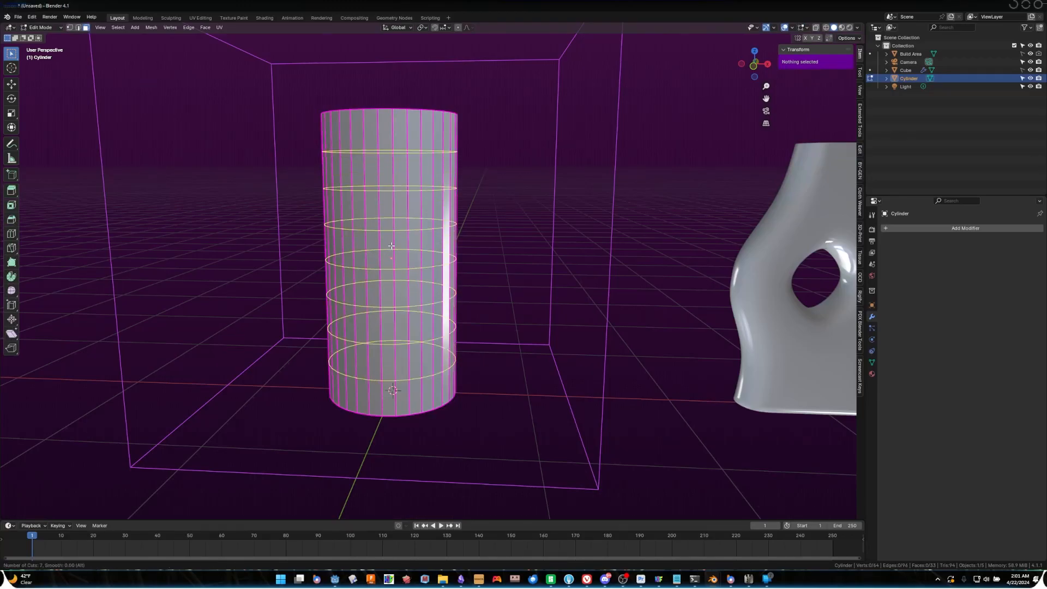
scroll(391, 246, up, 3)
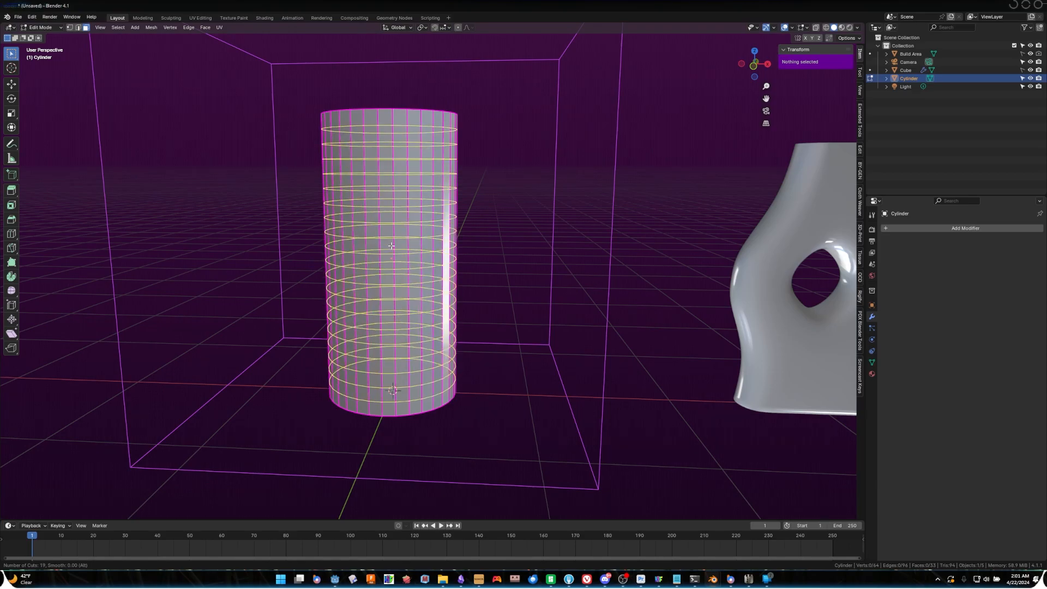
click(391, 246)
right_click(391, 246)
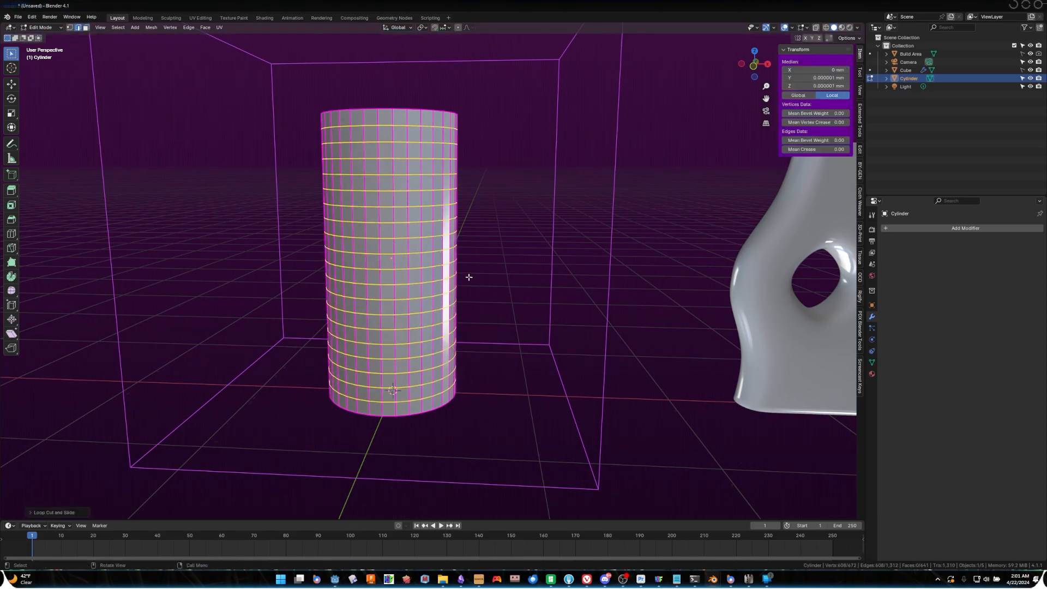
click(518, 265)
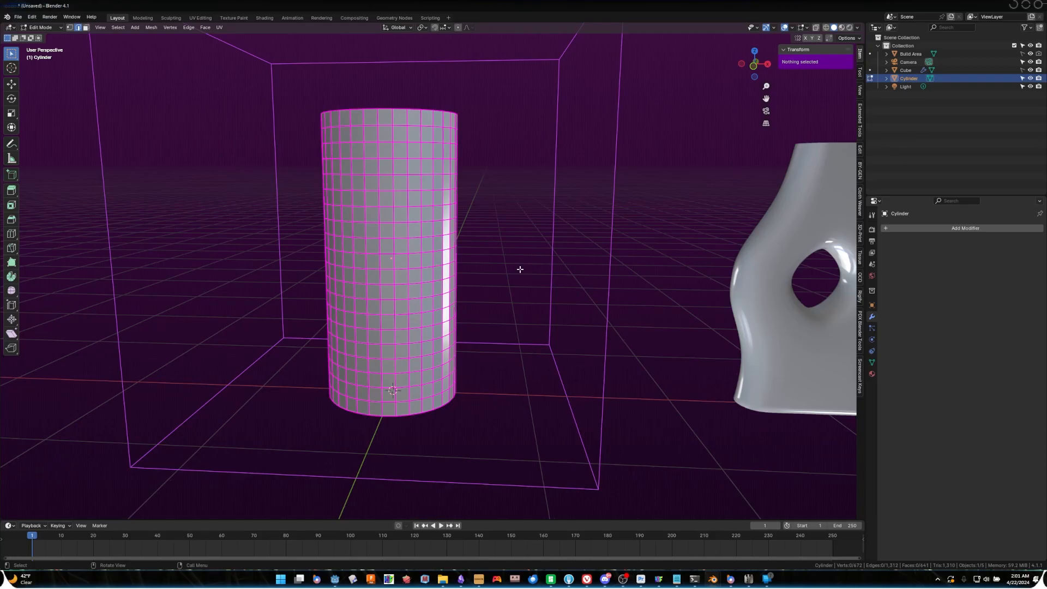
- Add a Triangulate modifier to the cylinder in Object Mode and check the triangulated mesh in wireframe shading
key(Tab)
middle_drag(512, 244, 498, 251)
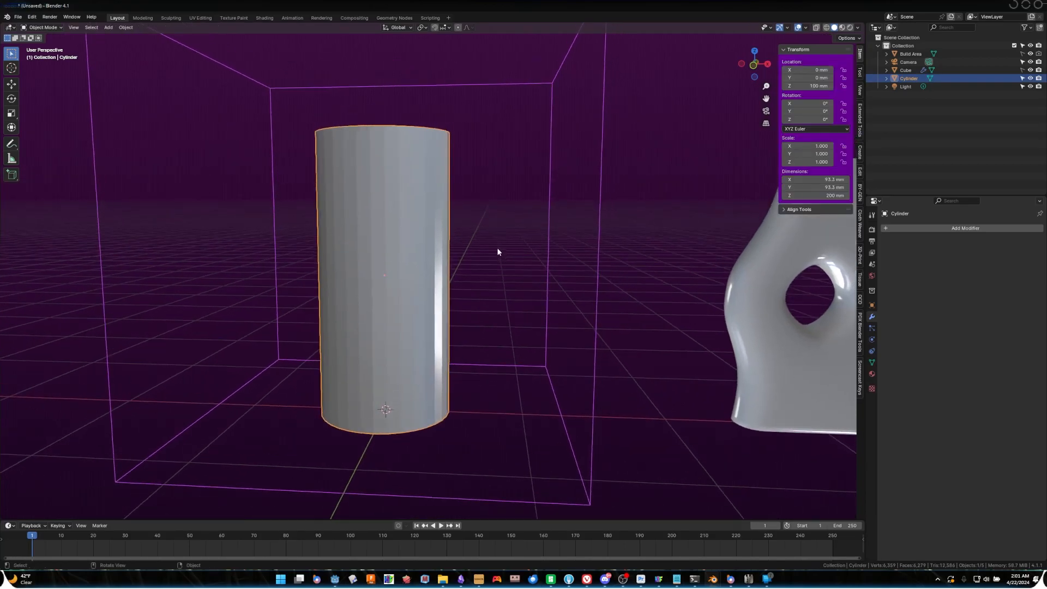
scroll(397, 230, down, 2)
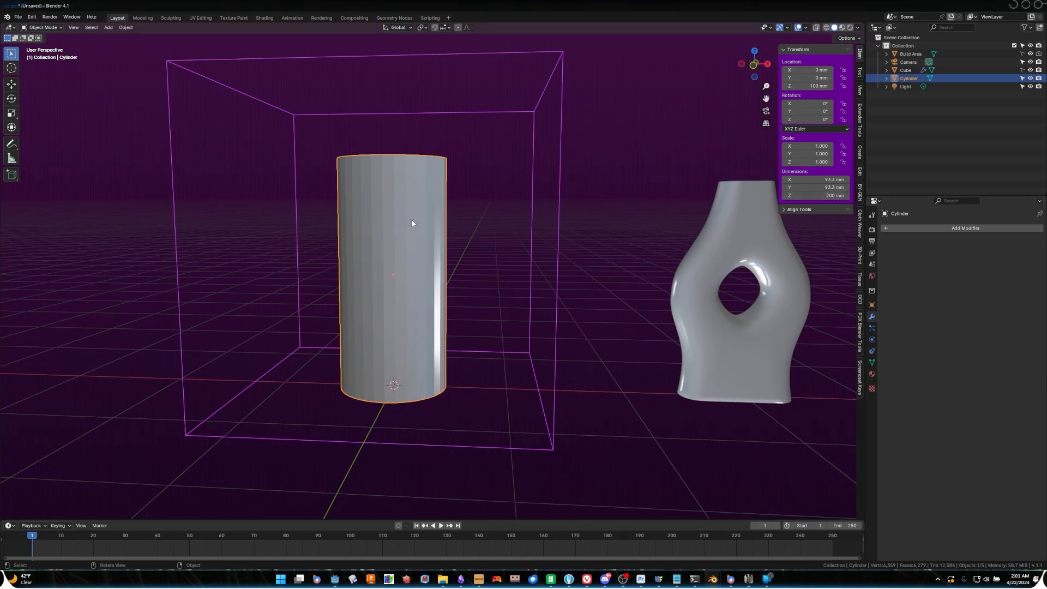
click(935, 229)
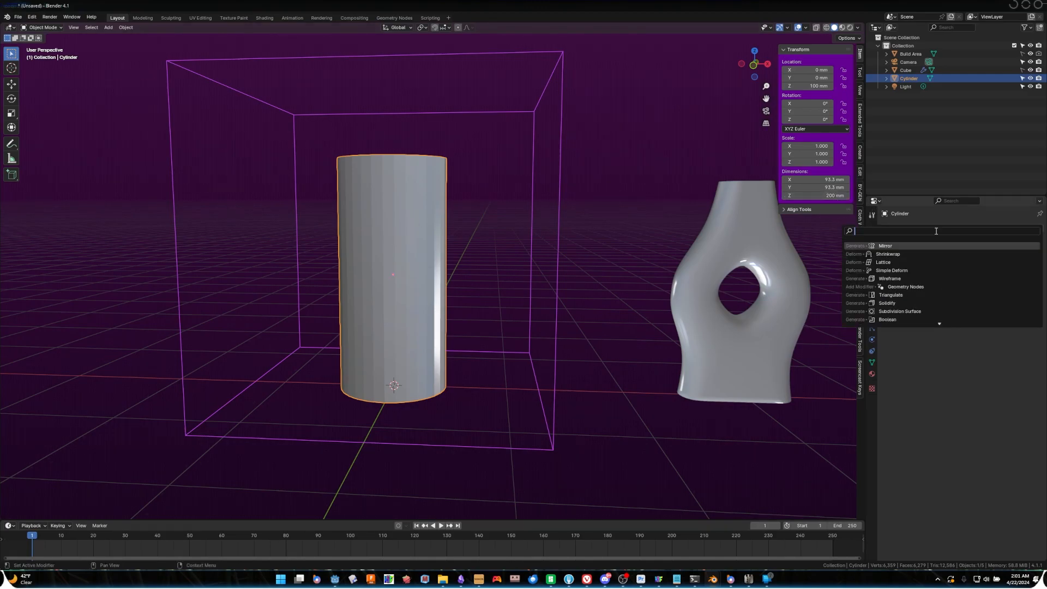
text(tri)
key(Return)
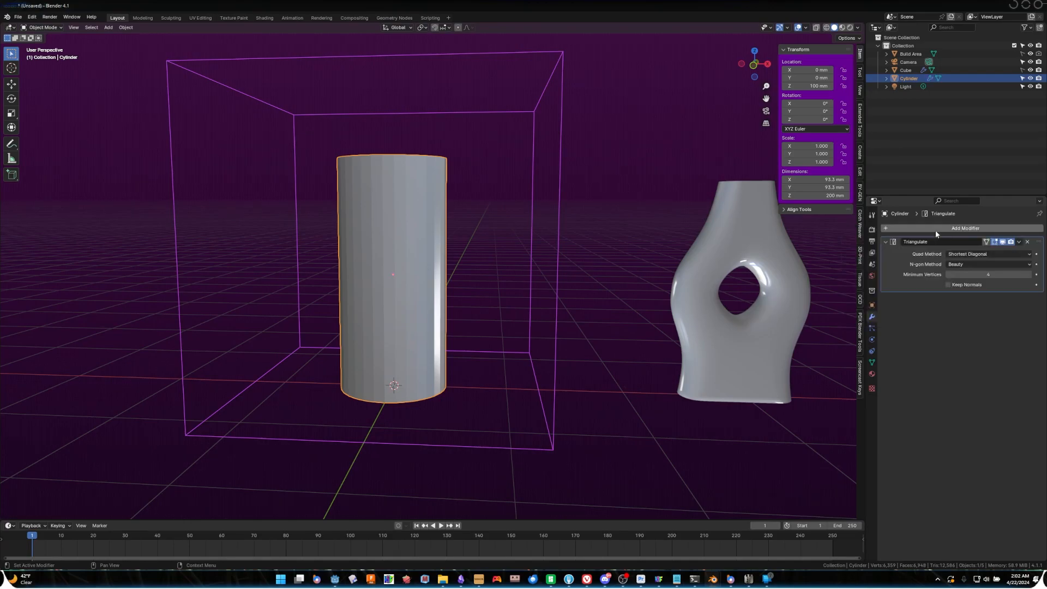
key(shift+z)
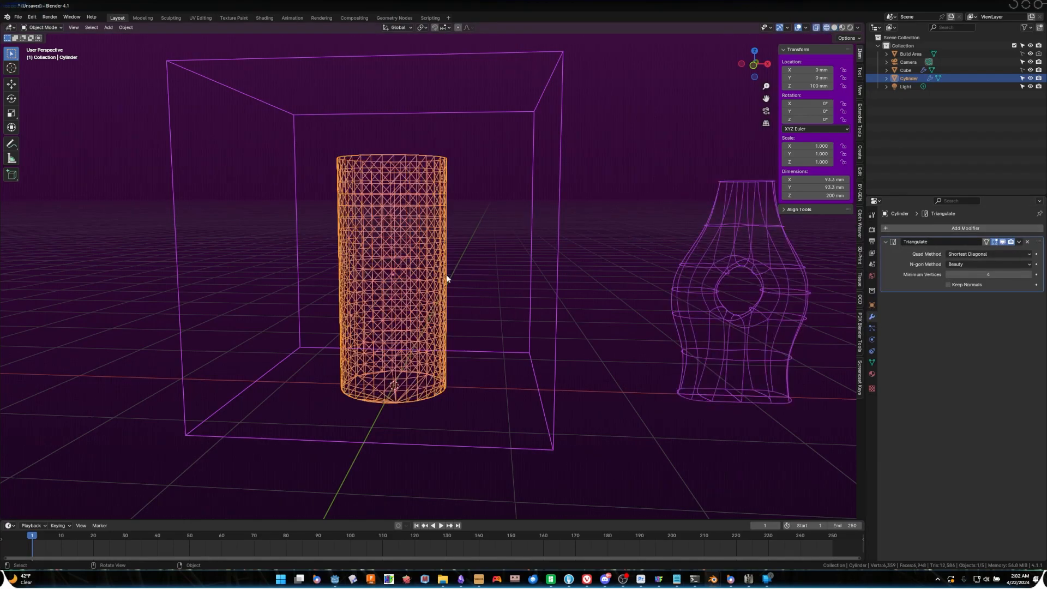
middle_drag(446, 278, 460, 289)
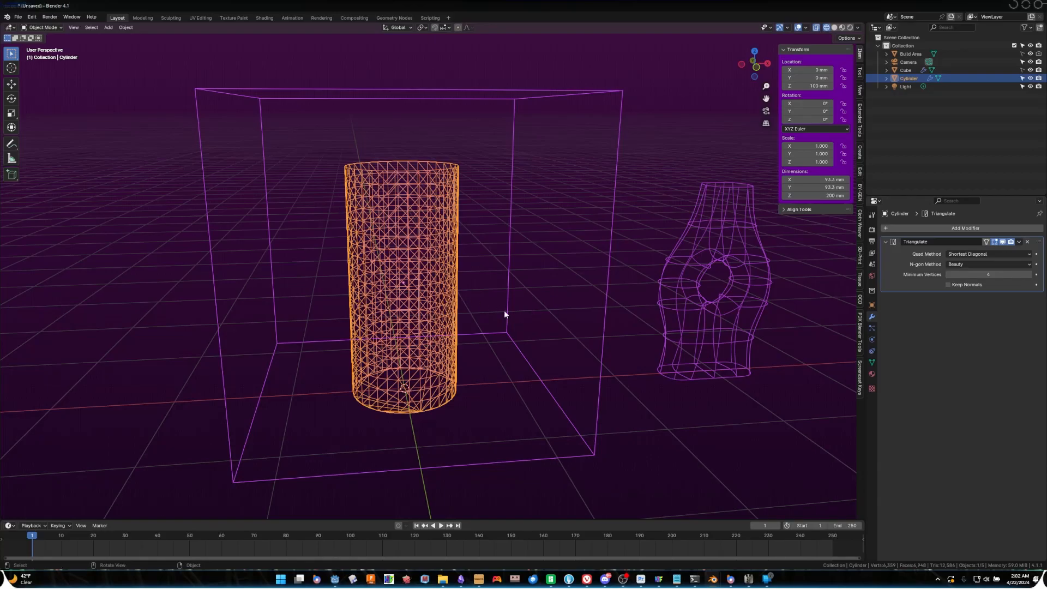
middle_drag(444, 293, 496, 305)
key(shift+z)
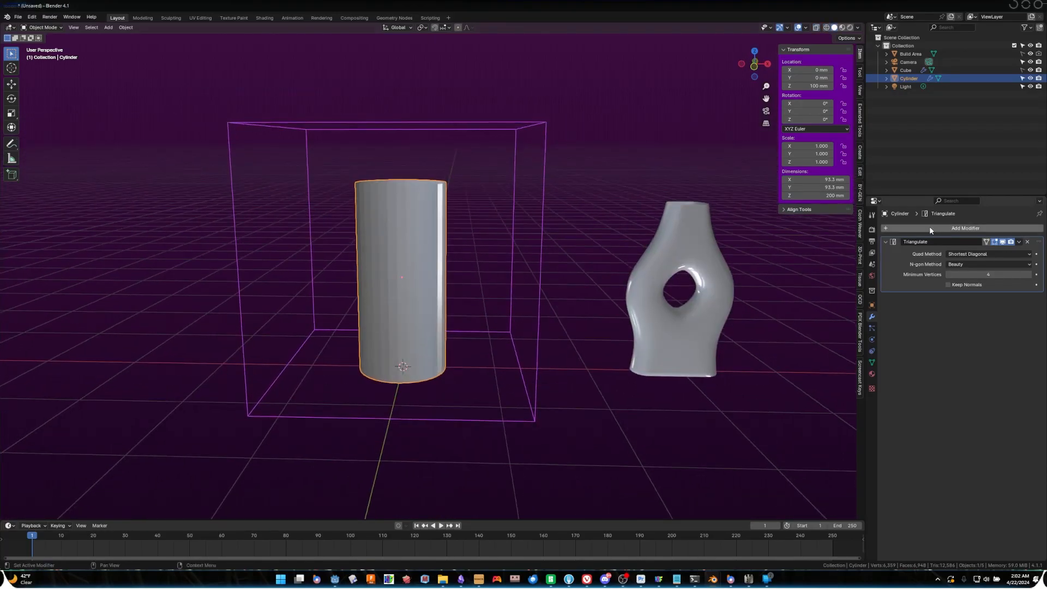
- Add a Displace modifier to the cylinder with its strength set to -0.150 and midlevel to 0
click(930, 228)
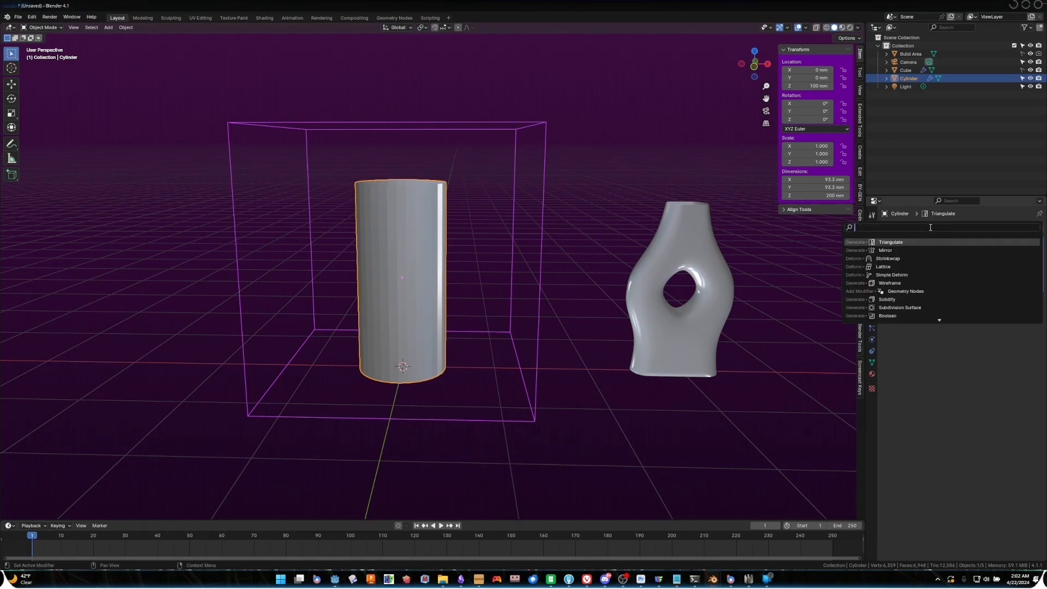
text(disp)
key(Return)
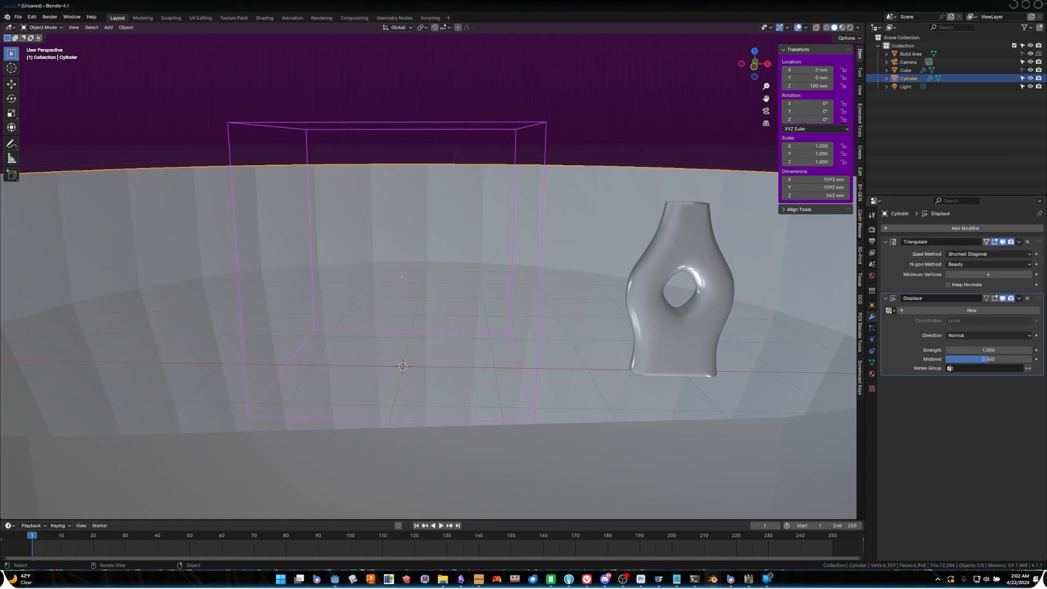
scroll(791, 338, down, 4)
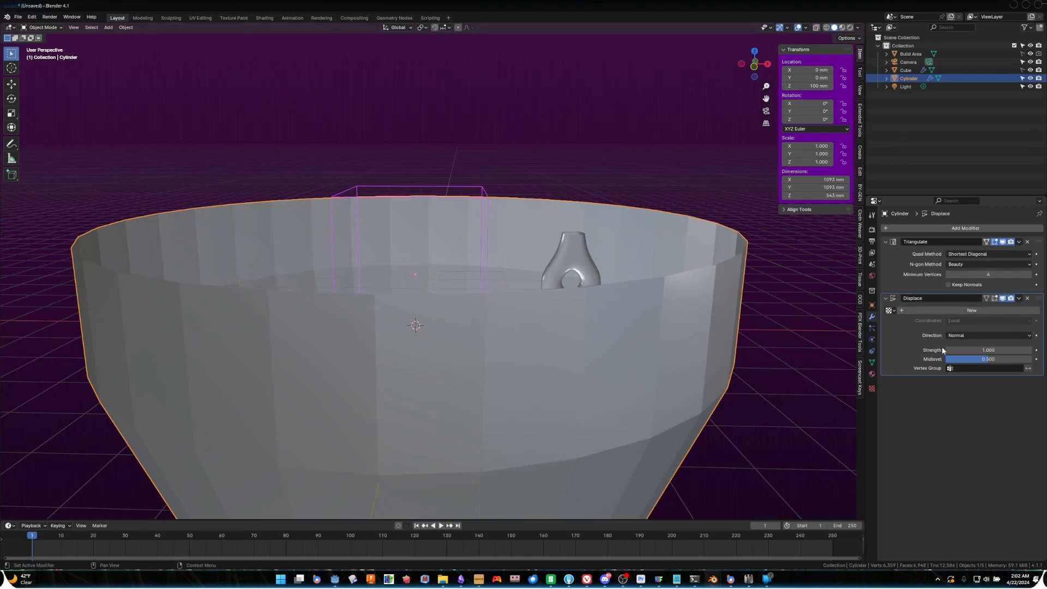
drag(976, 349, 919, 349)
scroll(489, 356, up, 5)
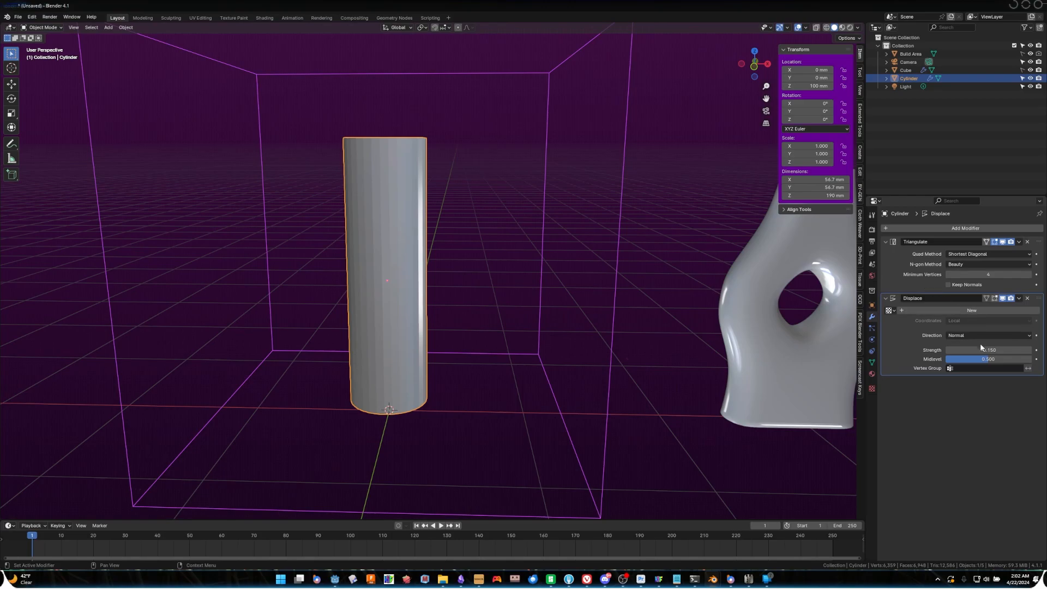
drag(985, 359, 948, 359)
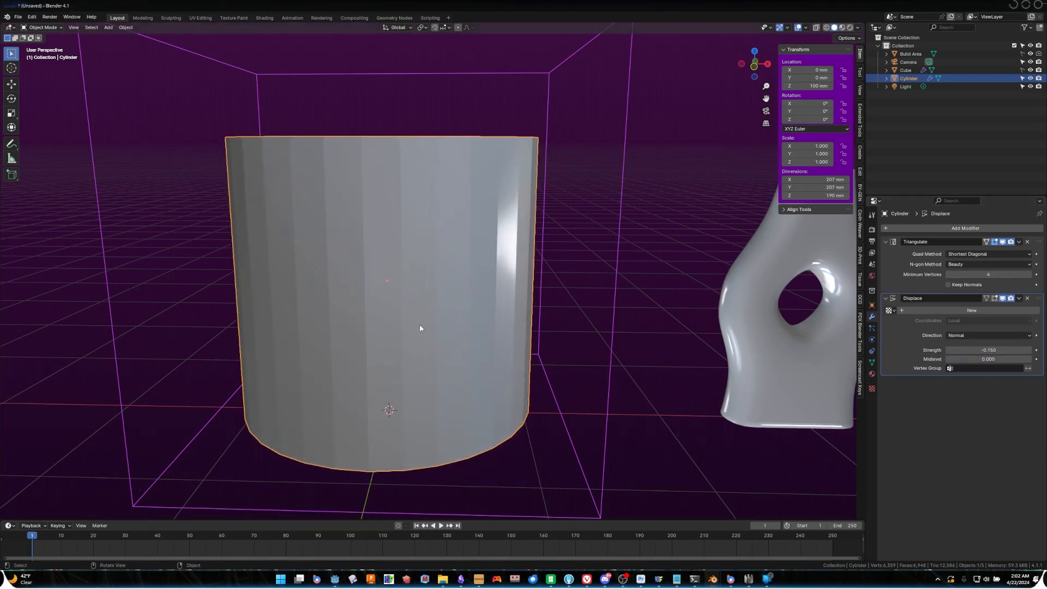
scroll(419, 325, down, 2)
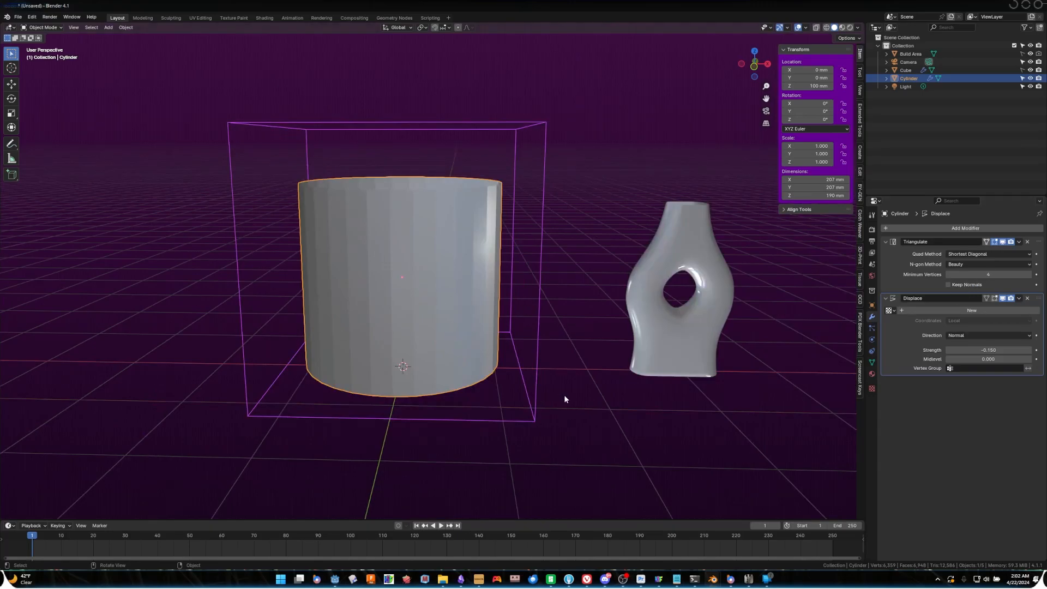
- Create a new texture named Displacement for the Displace modifier and set its type to Voronoi
click(930, 310)
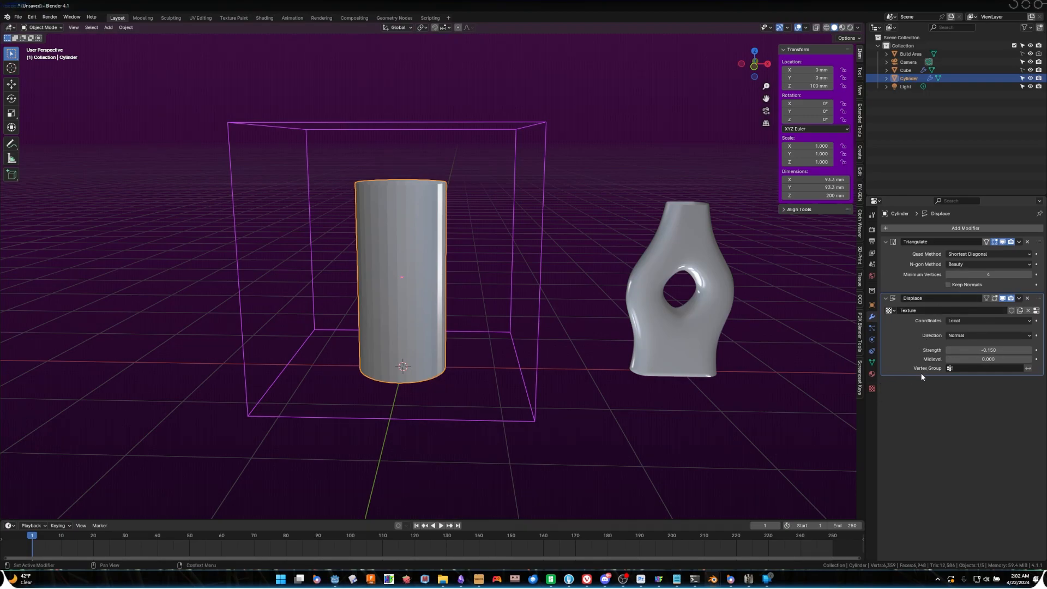
click(929, 310)
text(Displacement)
key(Return)
click(871, 389)
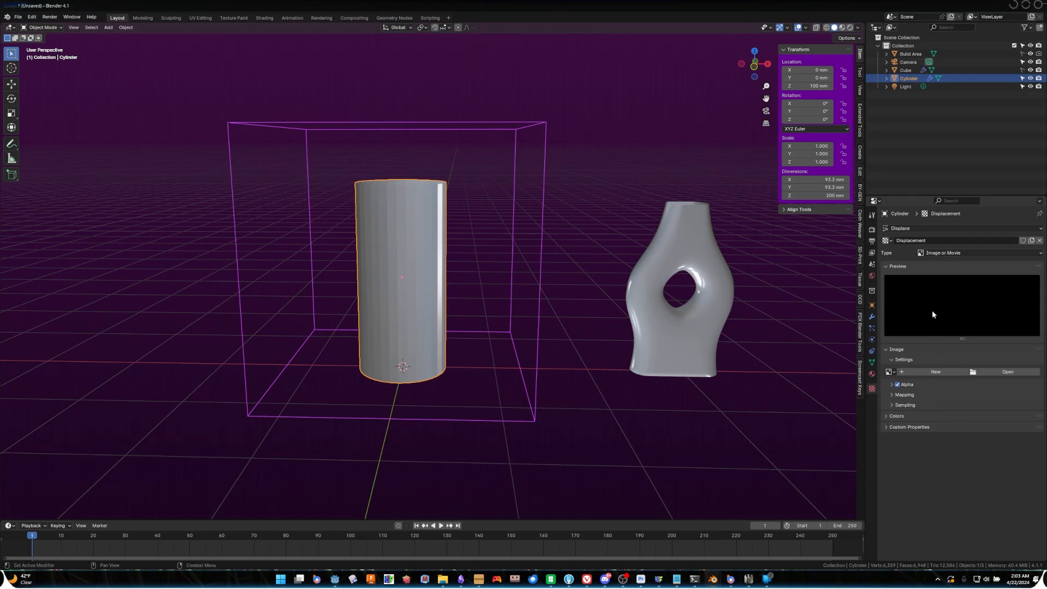
click(944, 253)
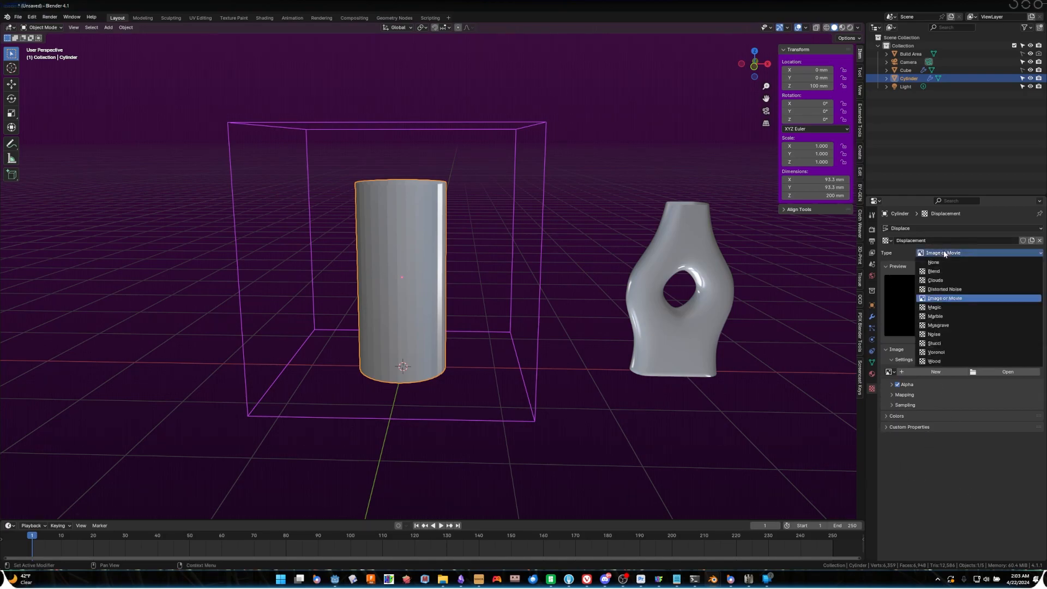
click(965, 351)
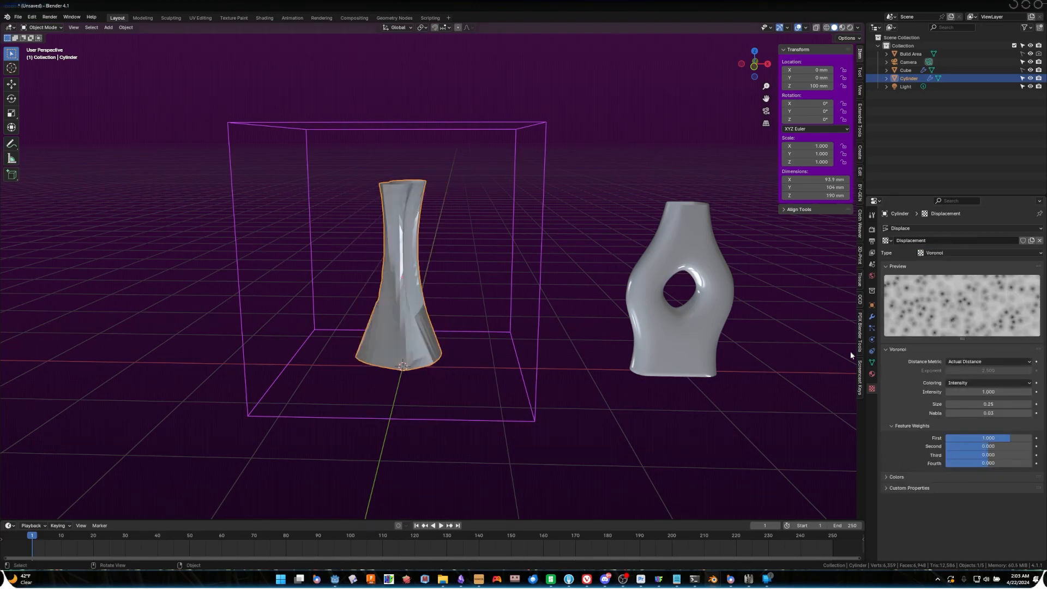
- Reduce the Voronoi texture's intensity to 0.080
middle_drag(522, 358, 572, 364)
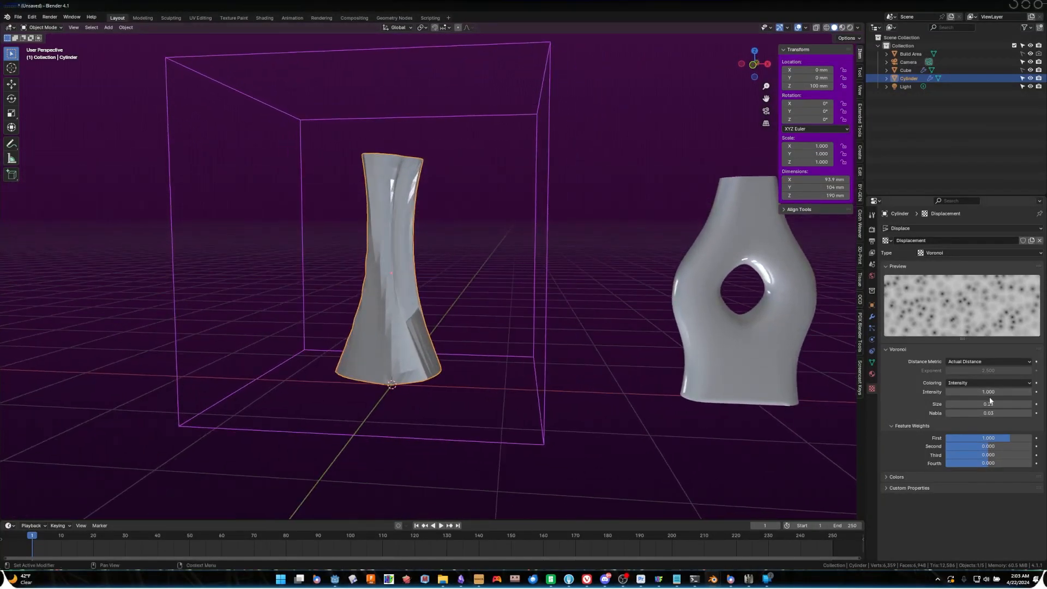
drag(1000, 393, 974, 393)
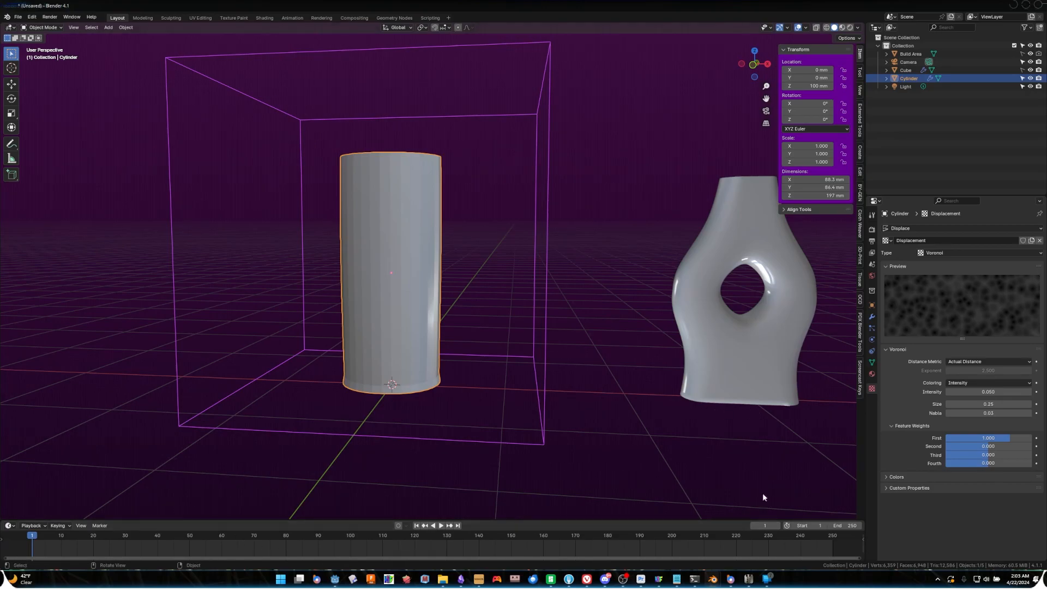
drag(1000, 392, 1012, 392)
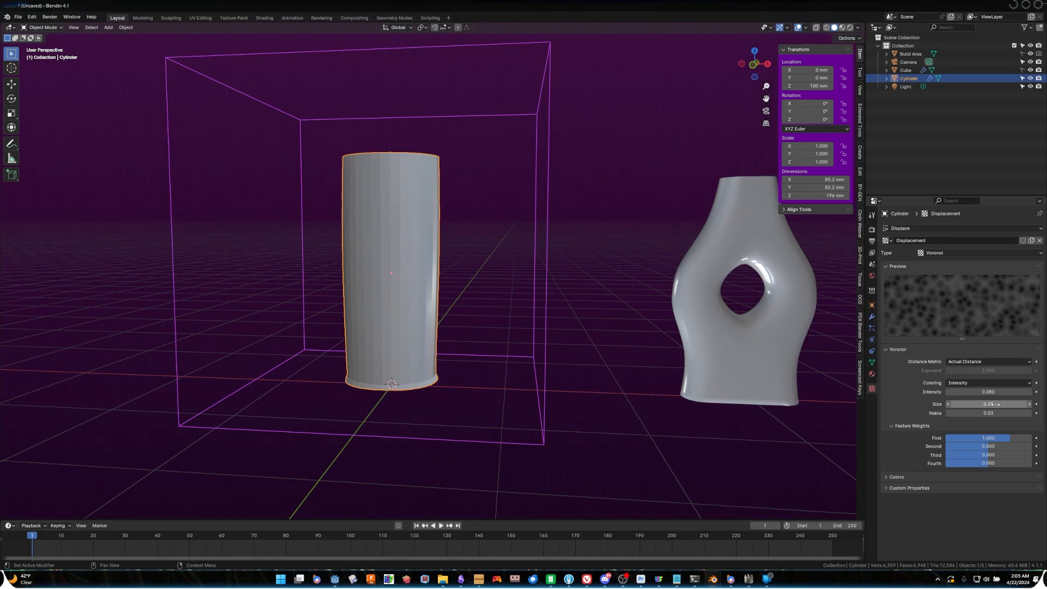
- Set the Voronoi texture's size to 0.01 and nabla to 0.00, and return to the modifier settings
click(995, 405)
text(0.06)
key(Return)
drag(990, 405, 964, 413)
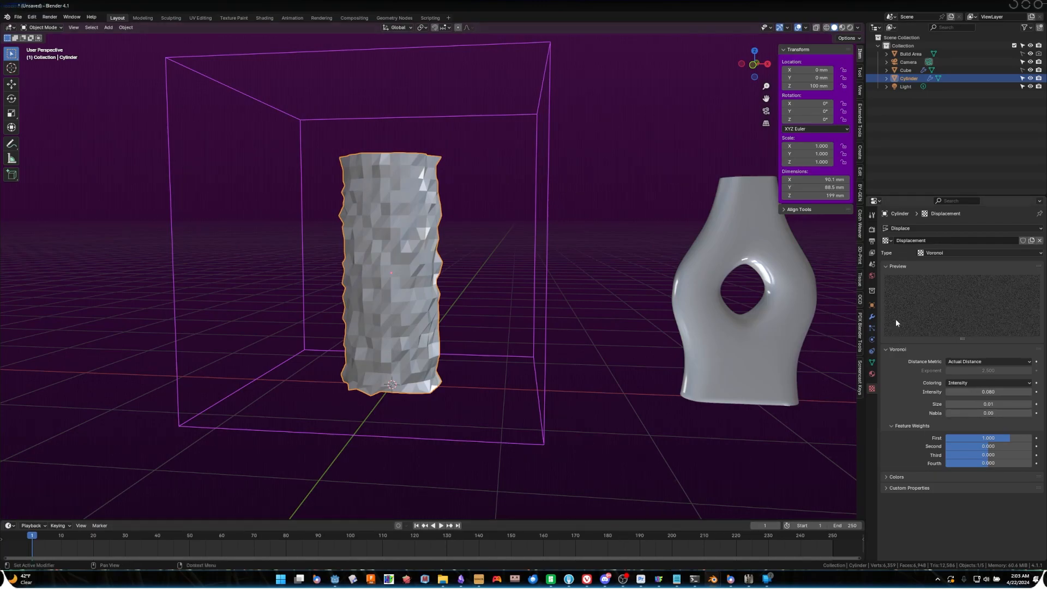
click(871, 316)
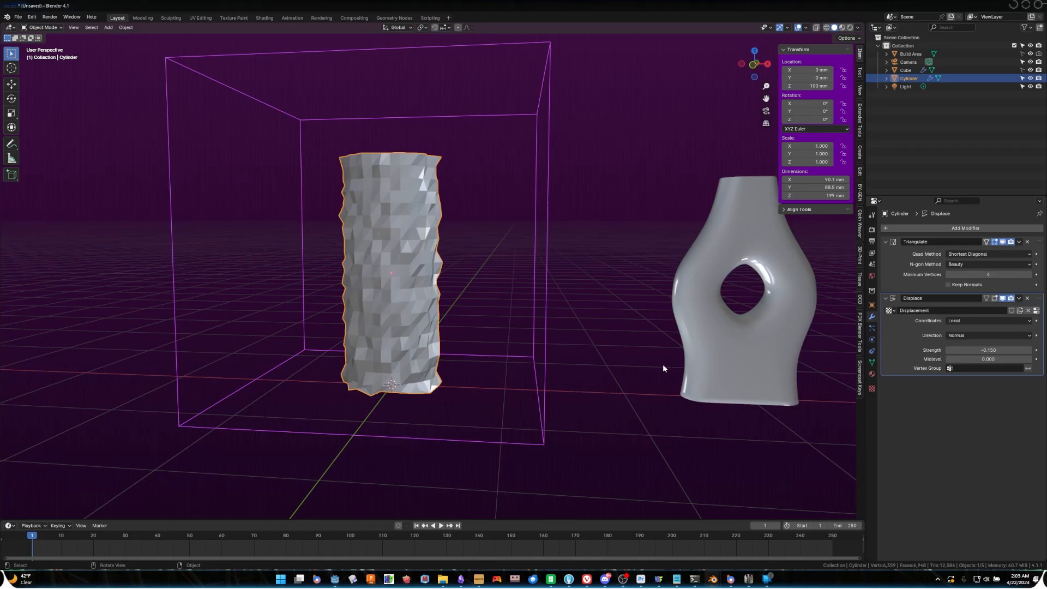
- Select all of the cylinder's vertices except the edge loop around its base
middle_drag(458, 261, 452, 207)
scroll(303, 394, up, 6)
scroll(318, 409, down, 2)
shift+middle_drag(365, 406, 432, 373)
scroll(343, 354, down, 5)
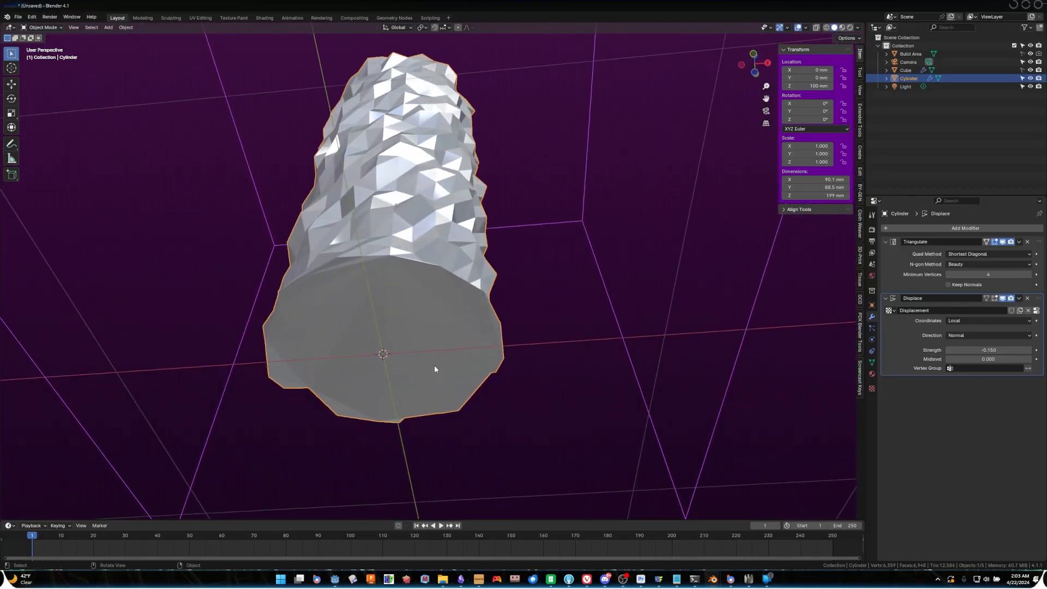
key(Tab)
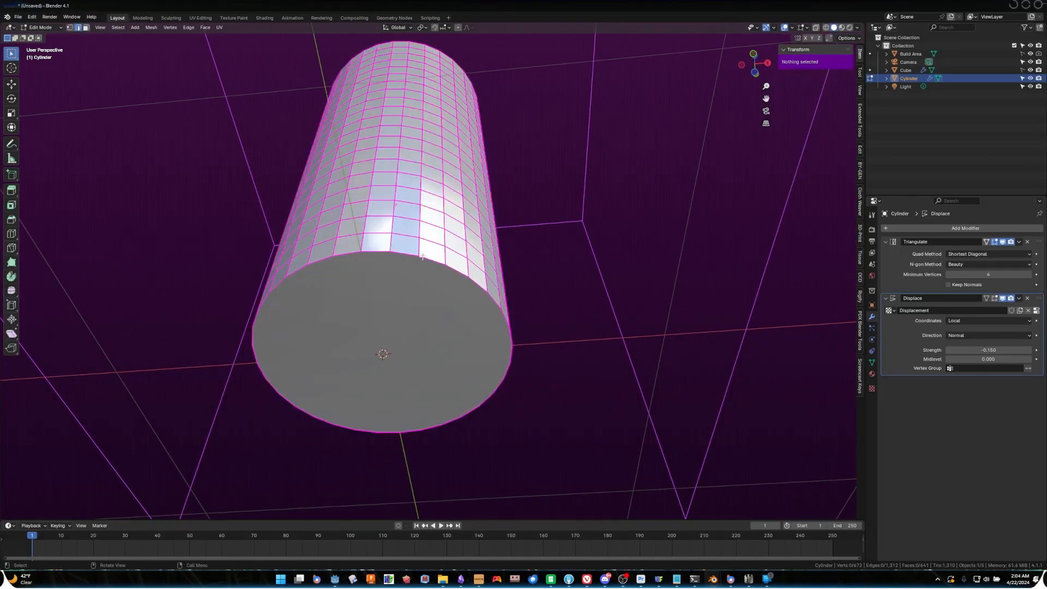
click(396, 255)
alt+click(397, 254)
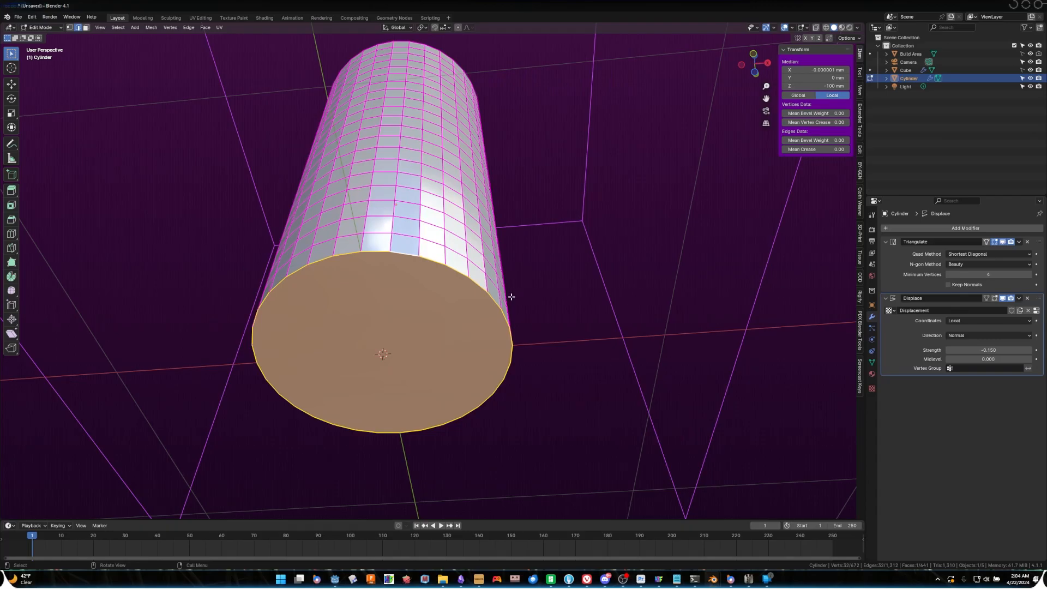
key(ctrl+i)
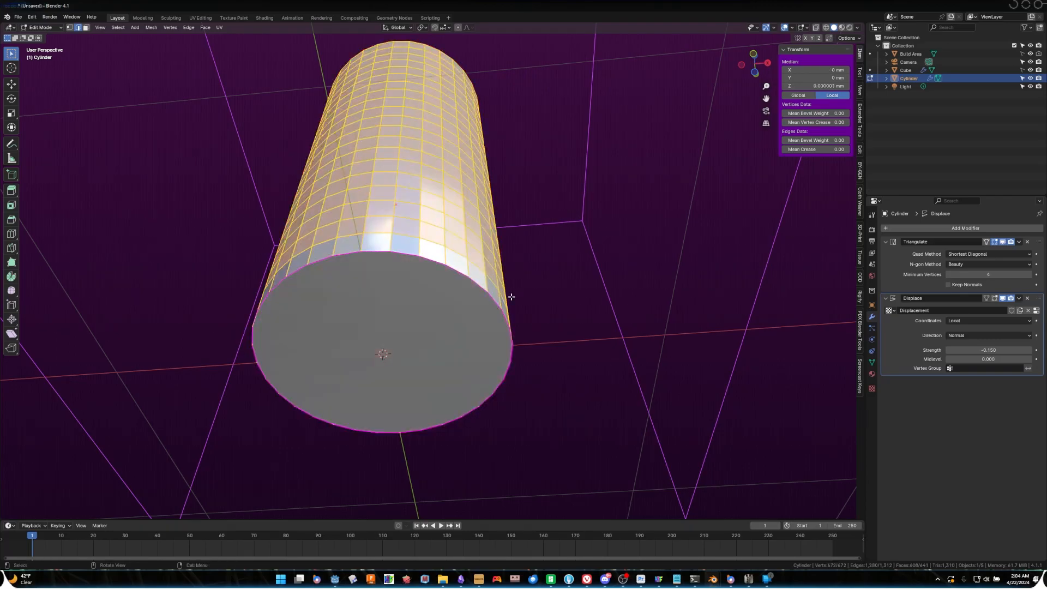
middle_drag(486, 257, 540, 276)
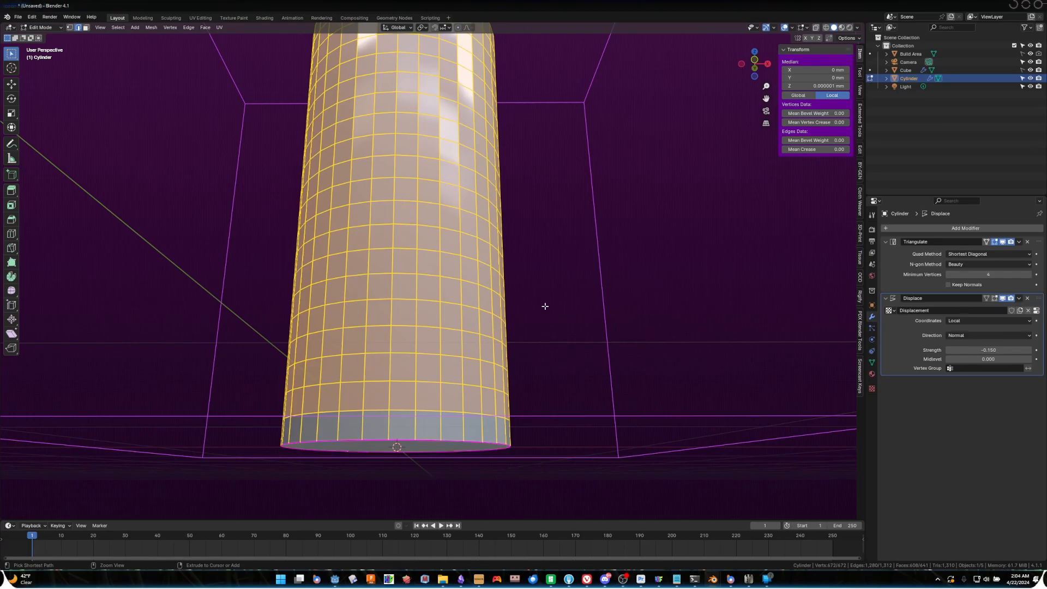
key(1)
middle_drag(580, 306, 581, 305)
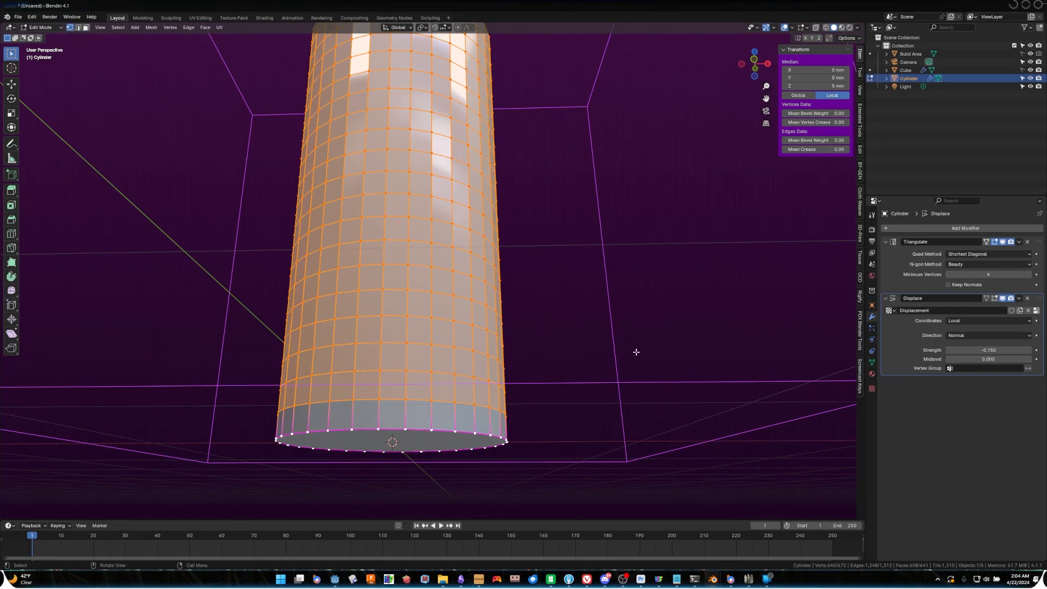
middle_drag(513, 353, 461, 358)
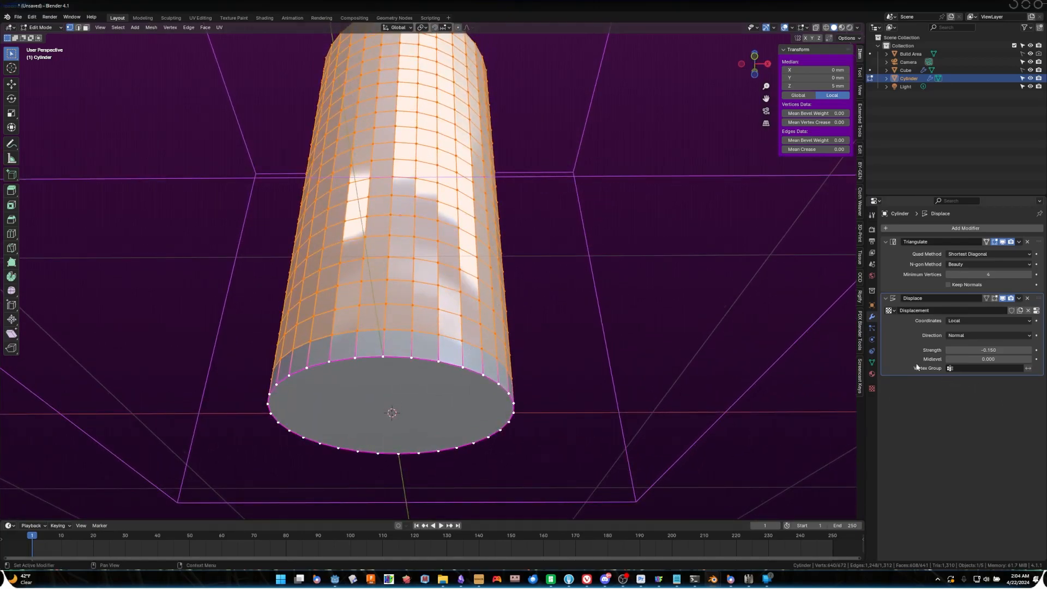
- Create a vertex group named Displacement on the cylinder and assign the selected vertices to it
click(873, 363)
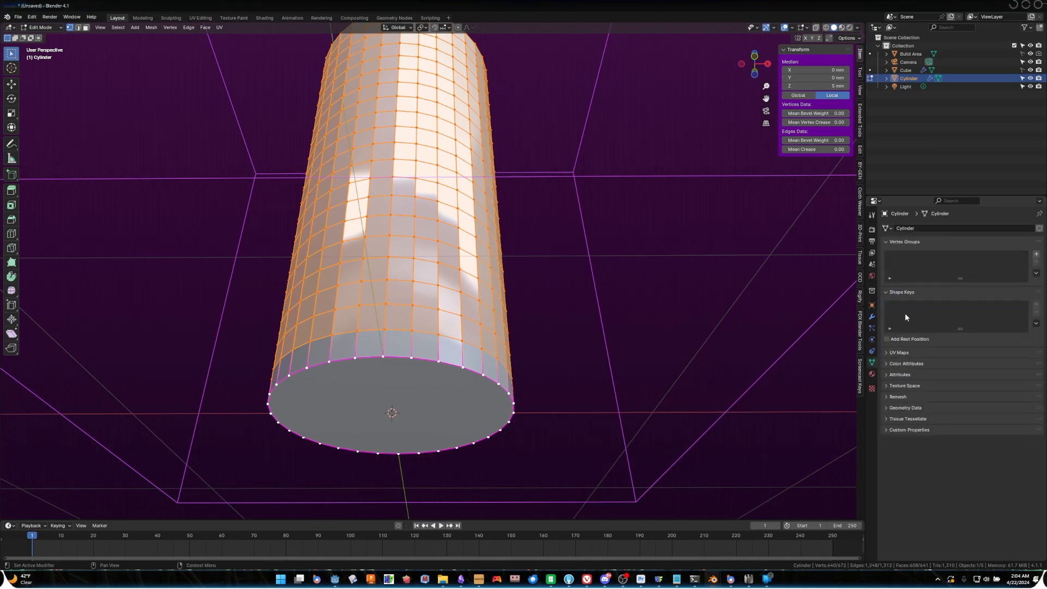
click(1037, 254)
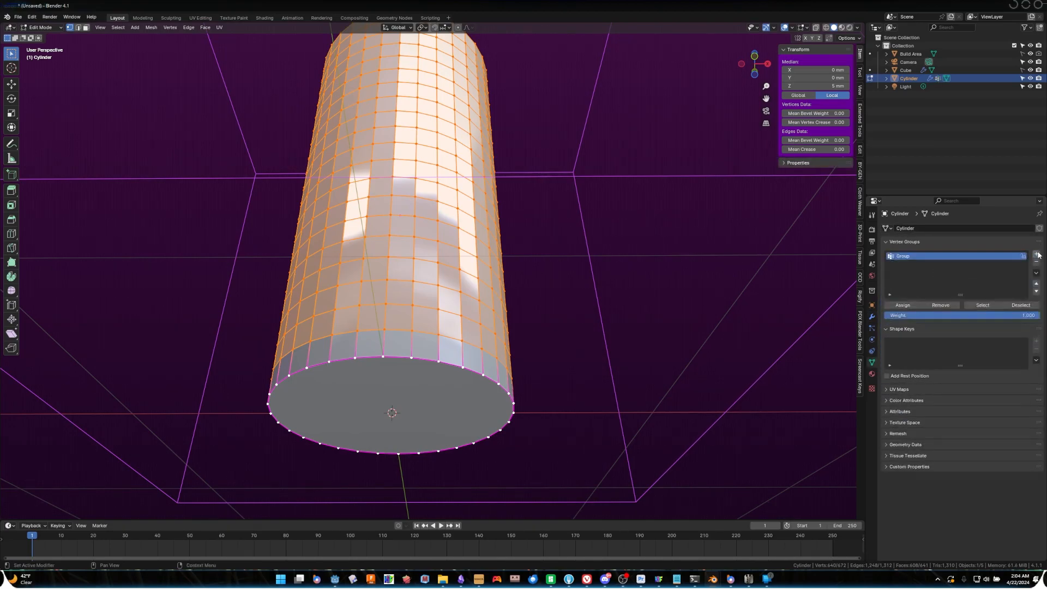
double_click(913, 256)
text(O)
text(isplacement)
- Deselect everything and reselect the Displacement group's vertices to check its membership, and return to Object Mode
click(580, 308)
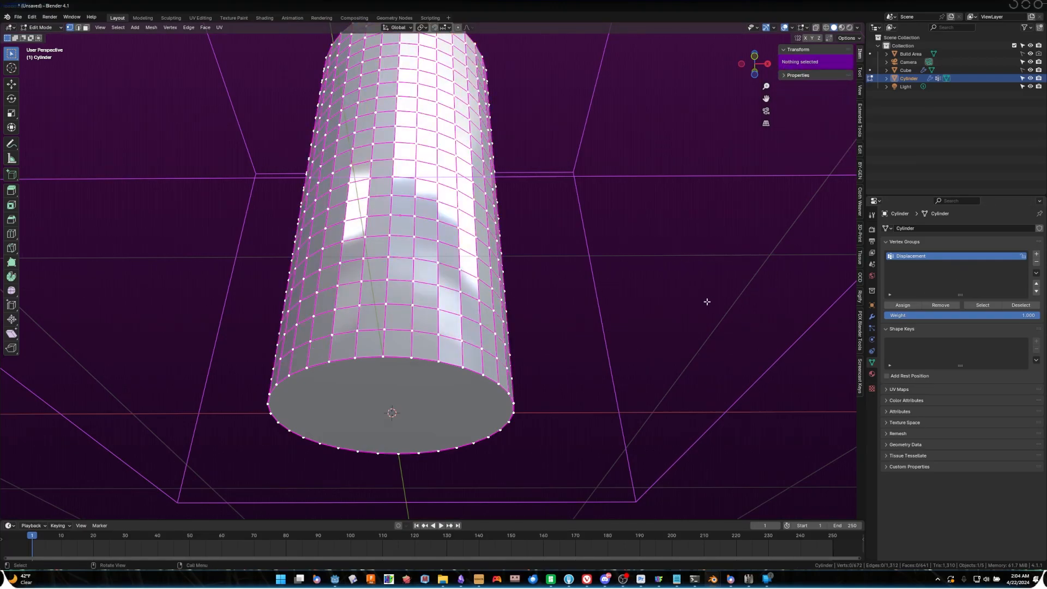
click(982, 306)
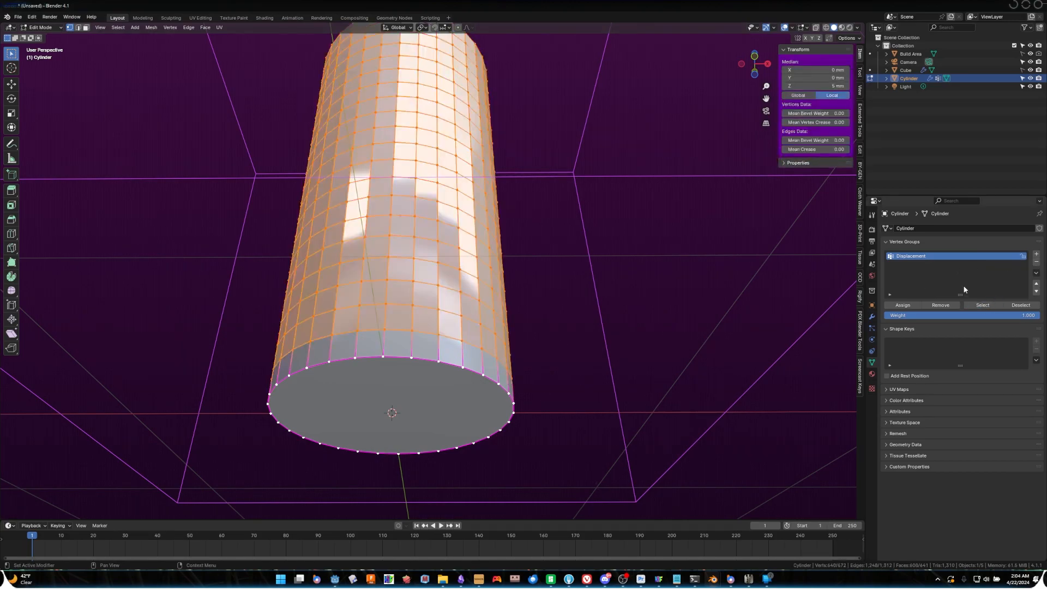
scroll(523, 321, down, 3)
middle_drag(363, 210, 361, 239)
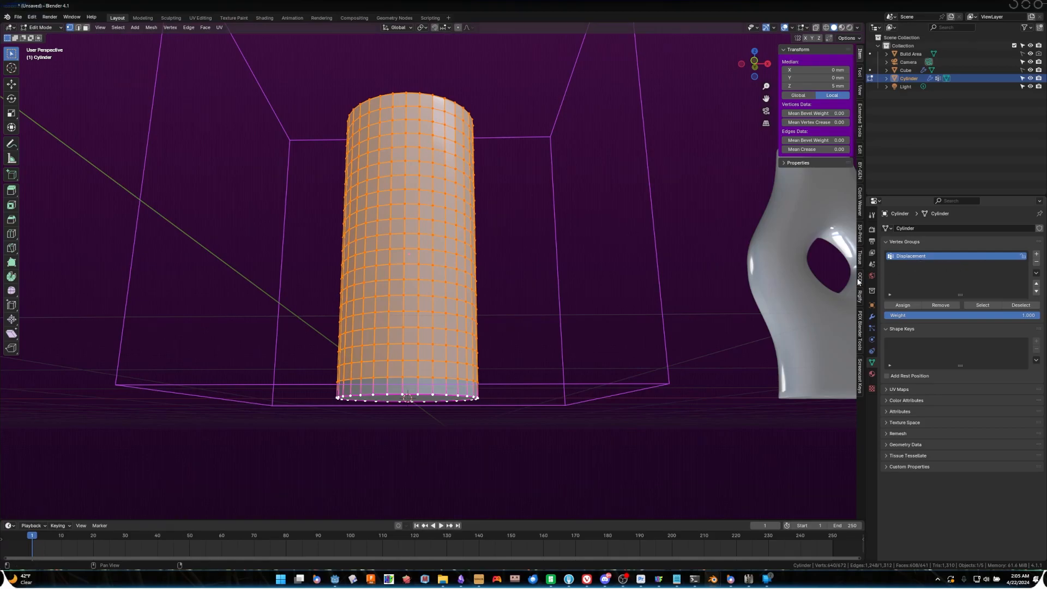
mouse_move(585, 305)
middle_down()
mouse_move(588, 315)
mouse_move(573, 313)
middle_up()
key(Tab)
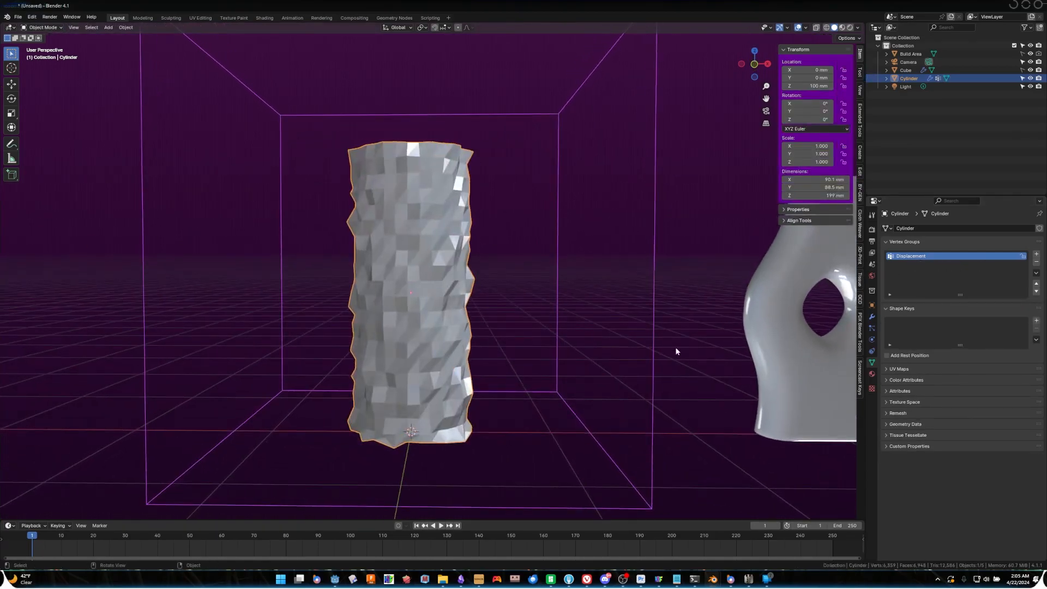
- Limit the cylinder's Displace modifier to the Displacement vertex group
click(872, 316)
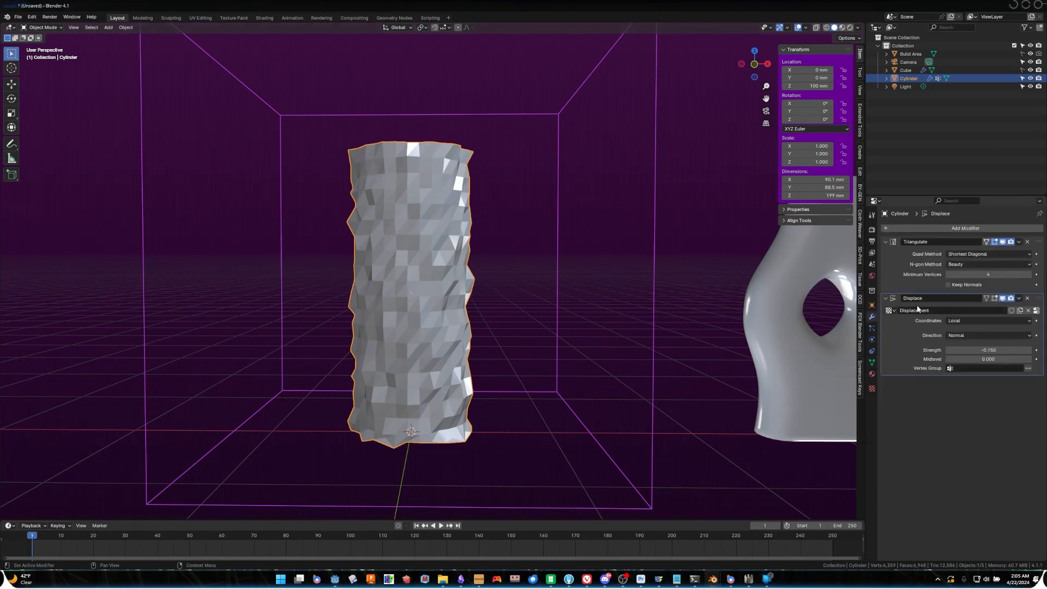
click(967, 369)
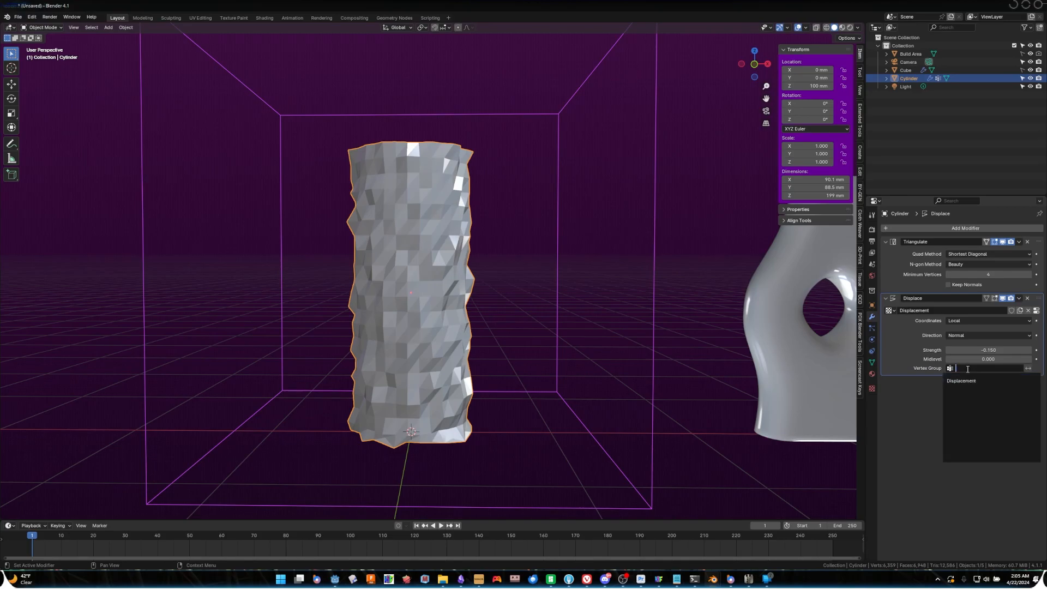
click(961, 381)
middle_drag(559, 438, 484, 446)
scroll(454, 433, down, 2)
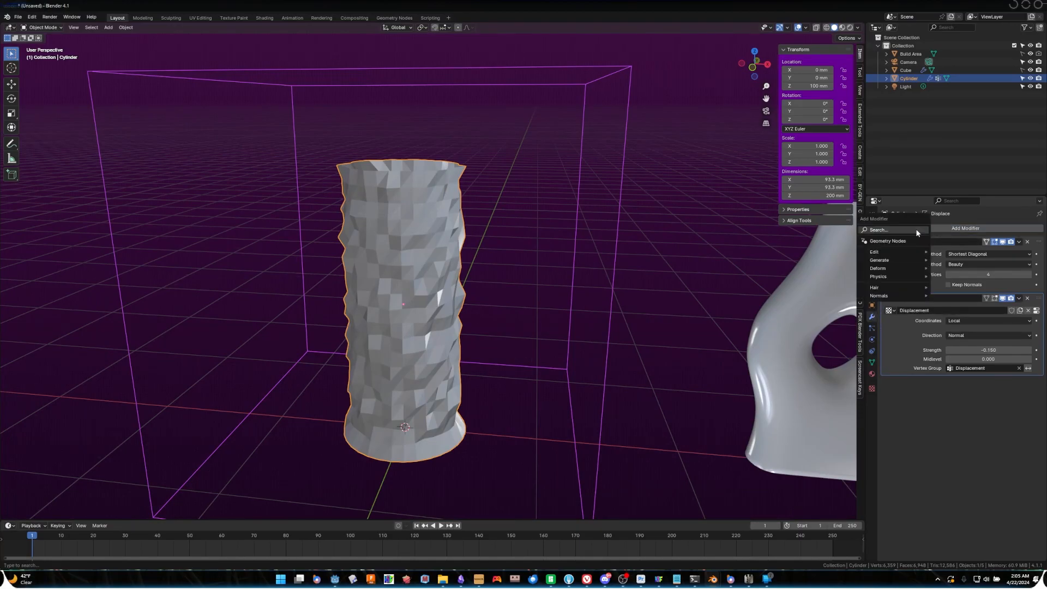
- Add a Subdivision Surface modifier to the cylinder after the Displace modifier
click(915, 229)
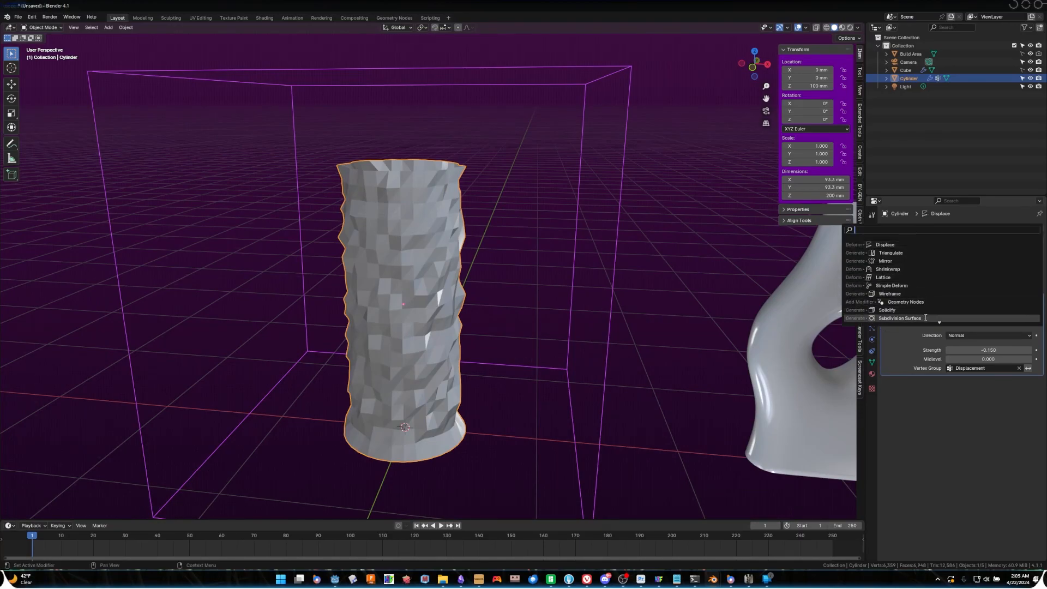
click(900, 318)
middle_drag(587, 336, 447, 327)
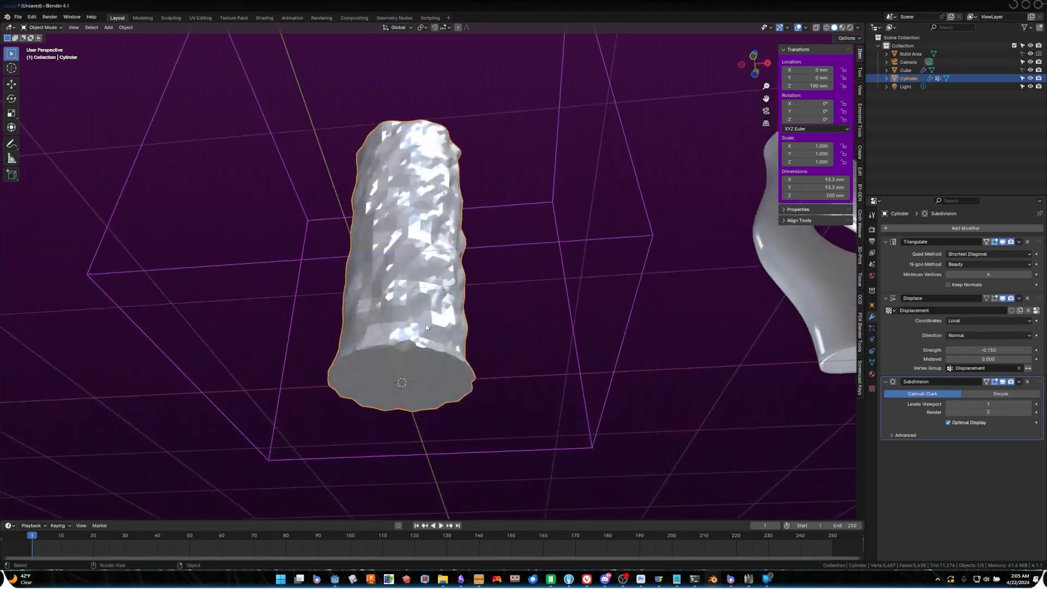
- Set the mean crease of the cylinder's bottom edge loop to 1.00 and return to Object Mode
scroll(341, 413, up, 5)
middle_drag(373, 429, 357, 311)
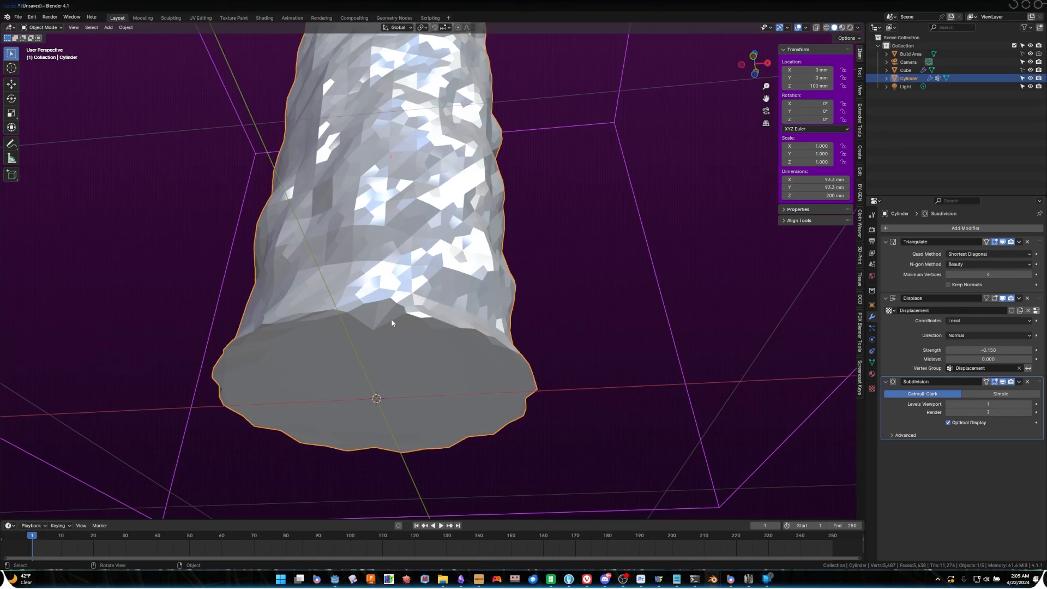
key(Tab)
click(404, 314)
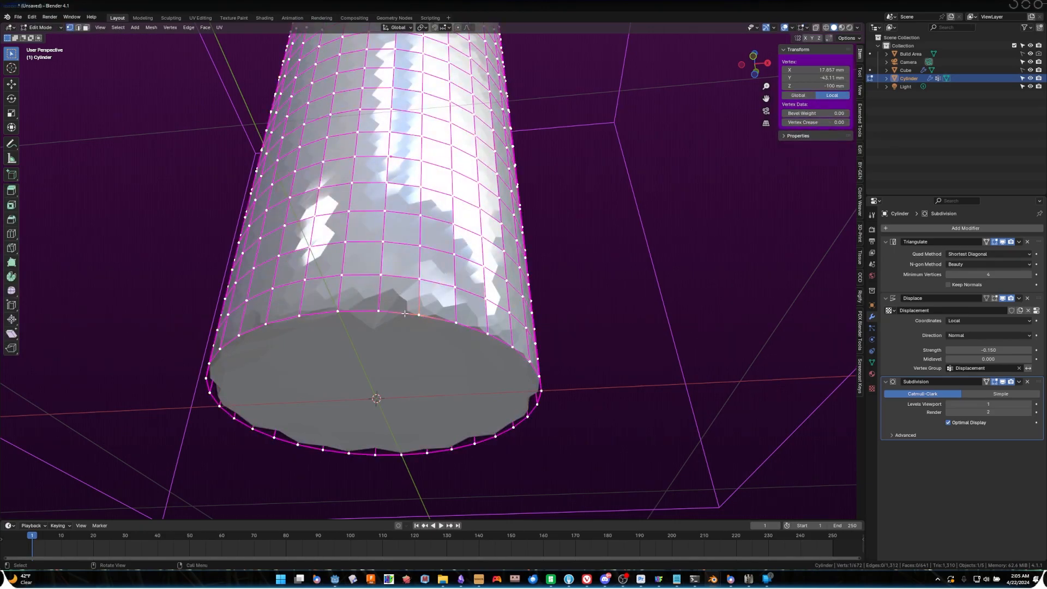
alt+click(405, 314)
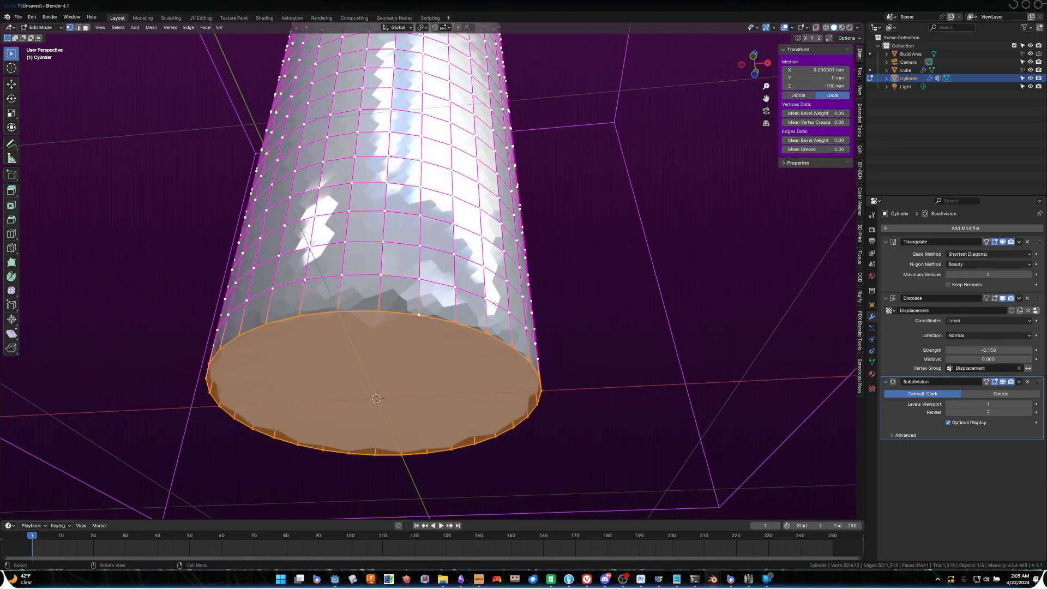
drag(827, 148, 894, 149)
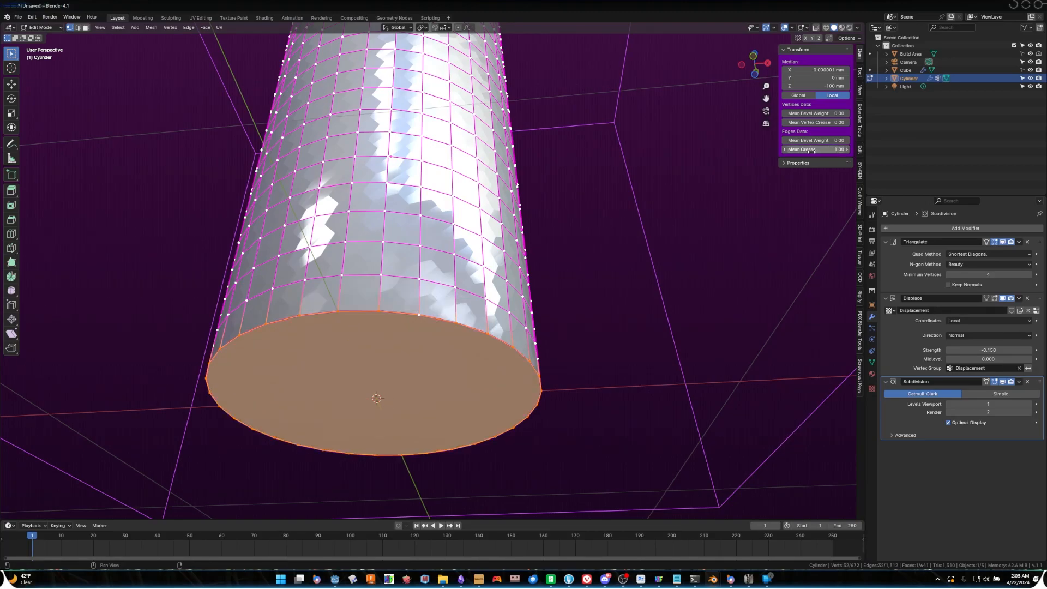
scroll(545, 273, down, 5)
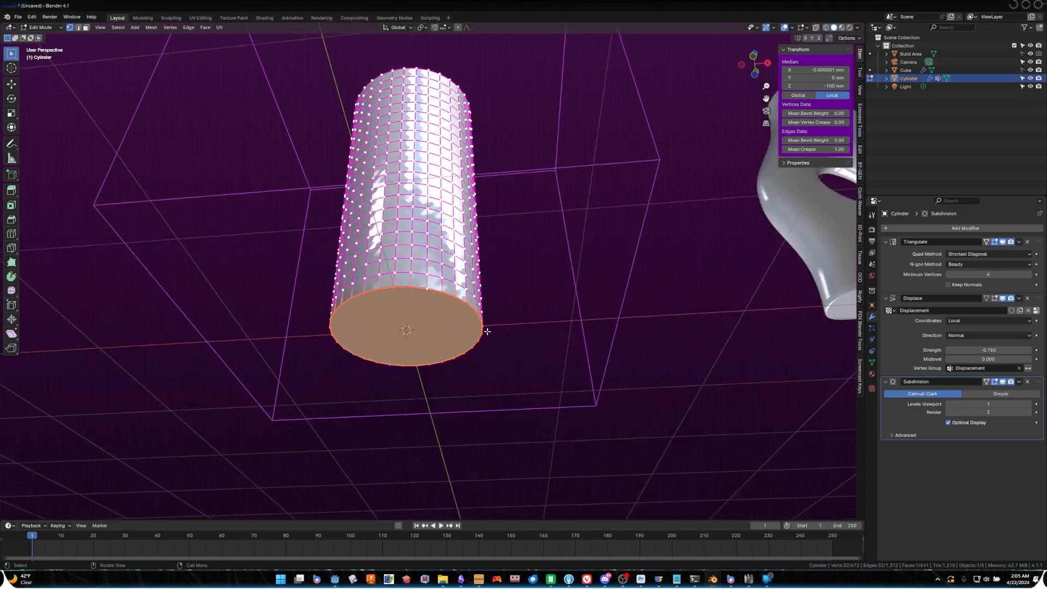
key(Tab)
middle_drag(545, 299, 497, 370)
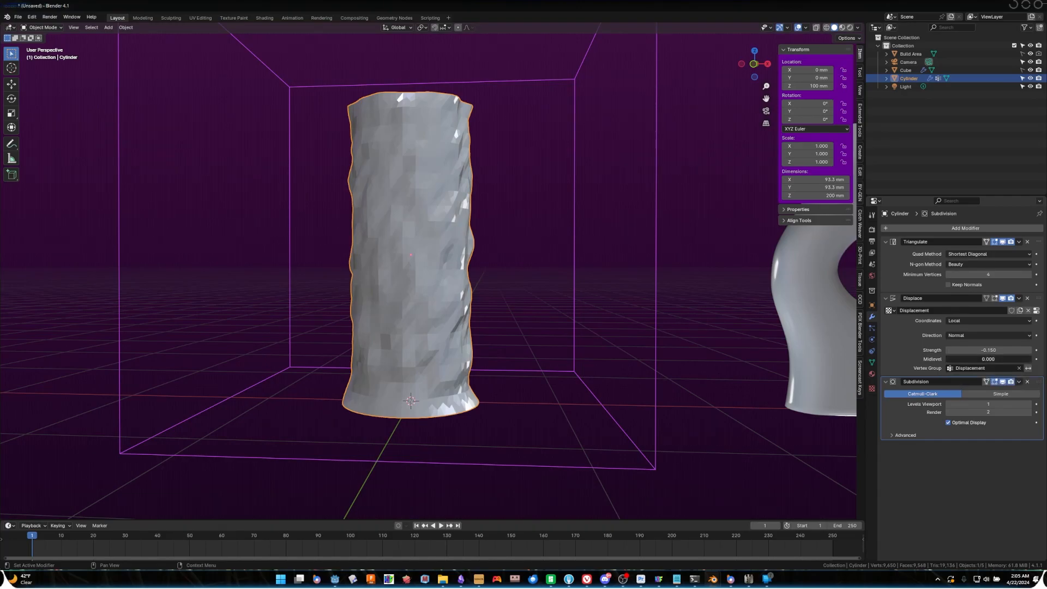
- Set the Displace modifier's midlevel to 0.030 and the Subdivision modifier's viewport level to 2
drag(981, 359, 1005, 358)
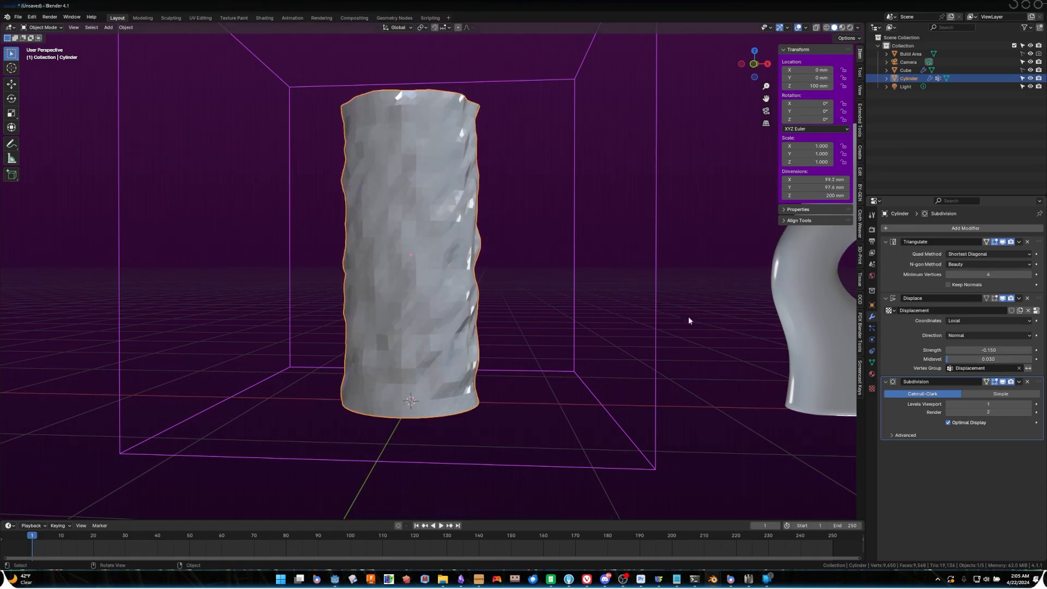
middle_drag(442, 295, 464, 242)
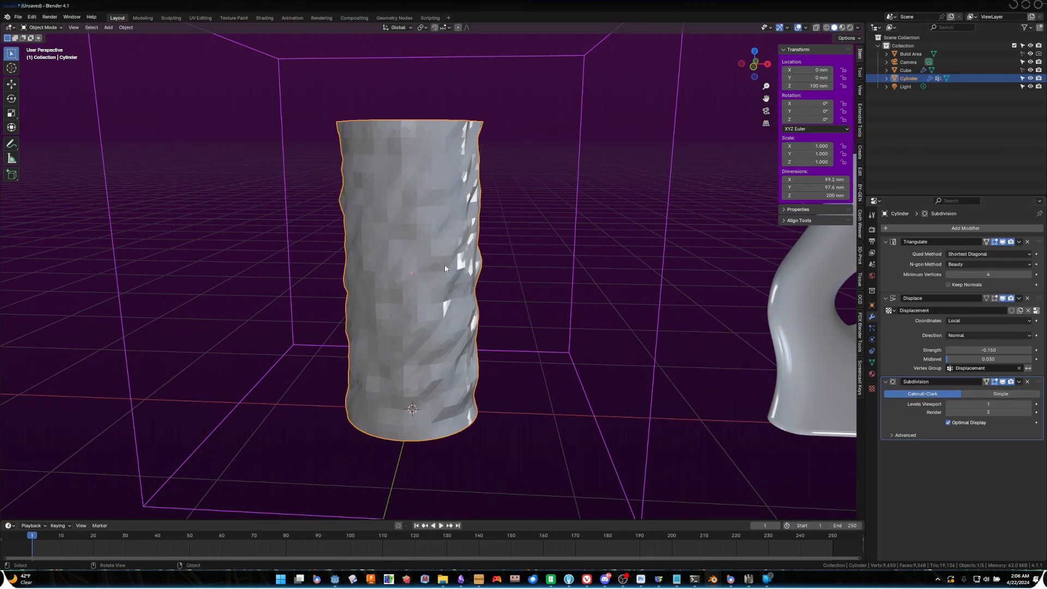
click(1029, 404)
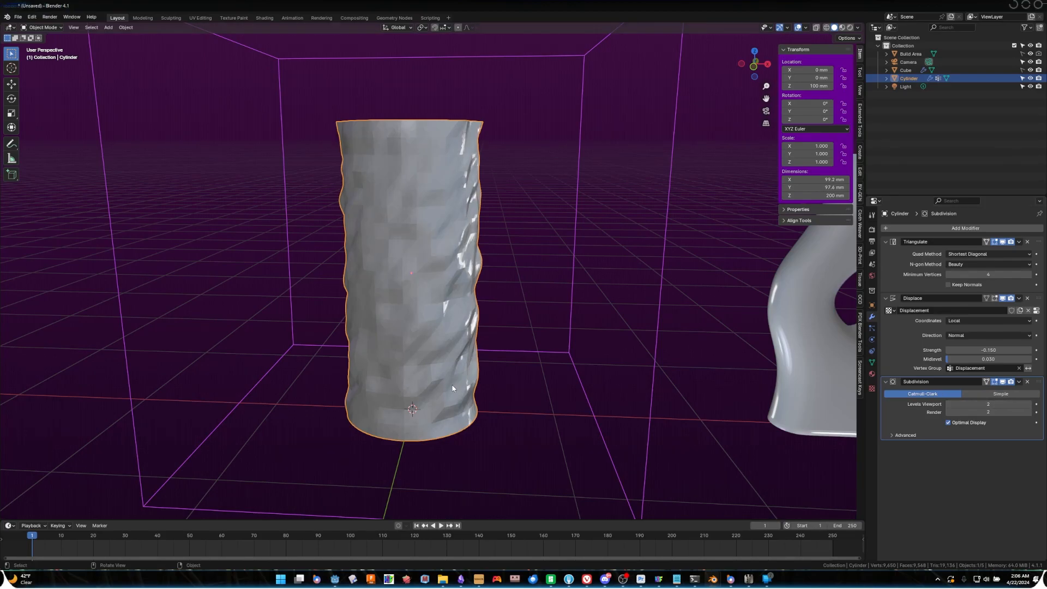
middle_drag(492, 369, 525, 390)
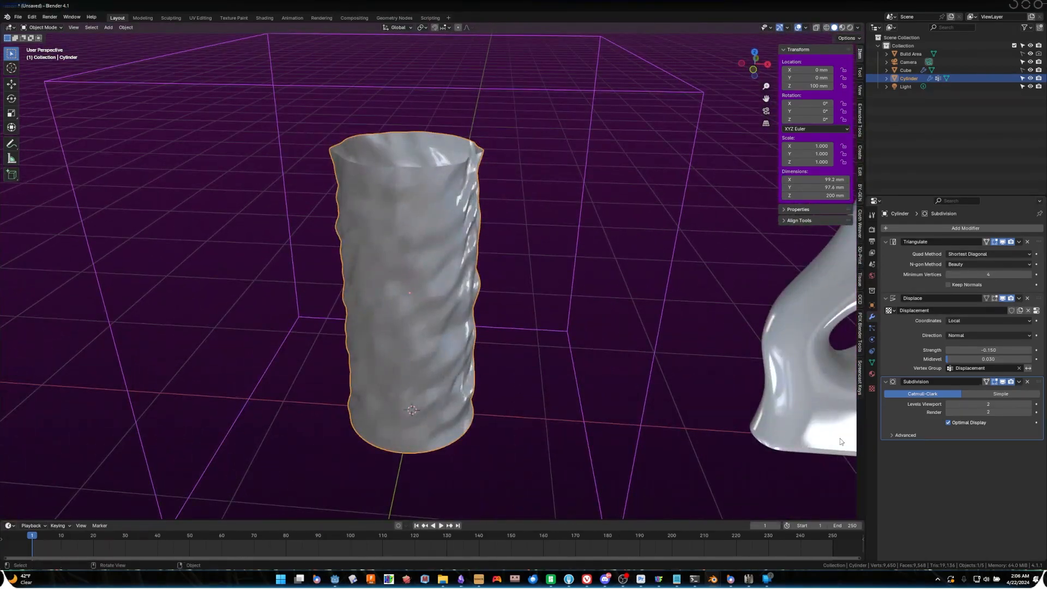
- Collapse the Triangulate, Displace and Subdivision modifiers and add a Simple Deform modifier to the cylinder
click(885, 242)
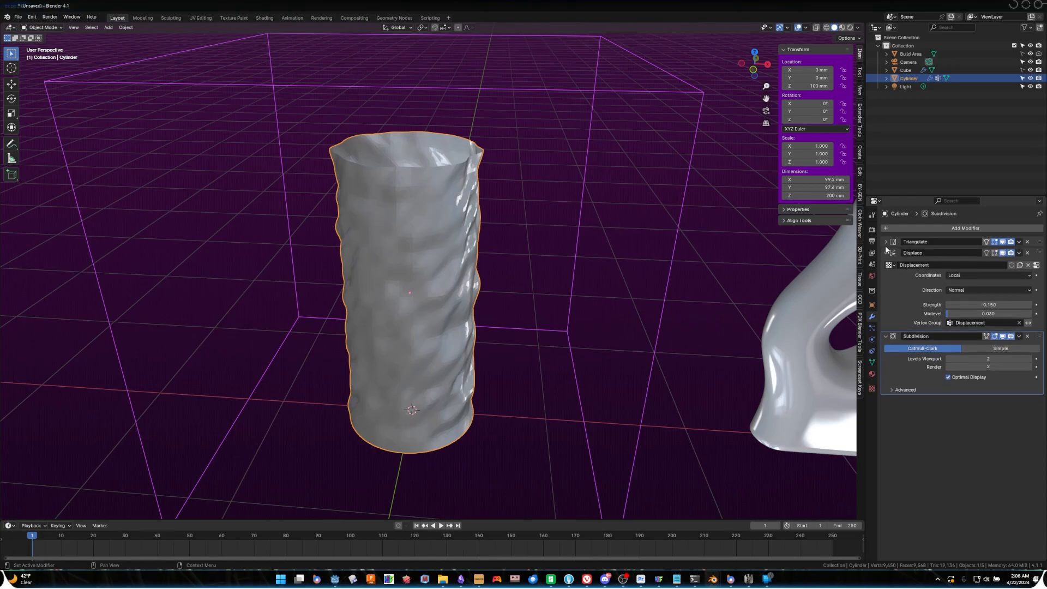
click(886, 252)
click(885, 264)
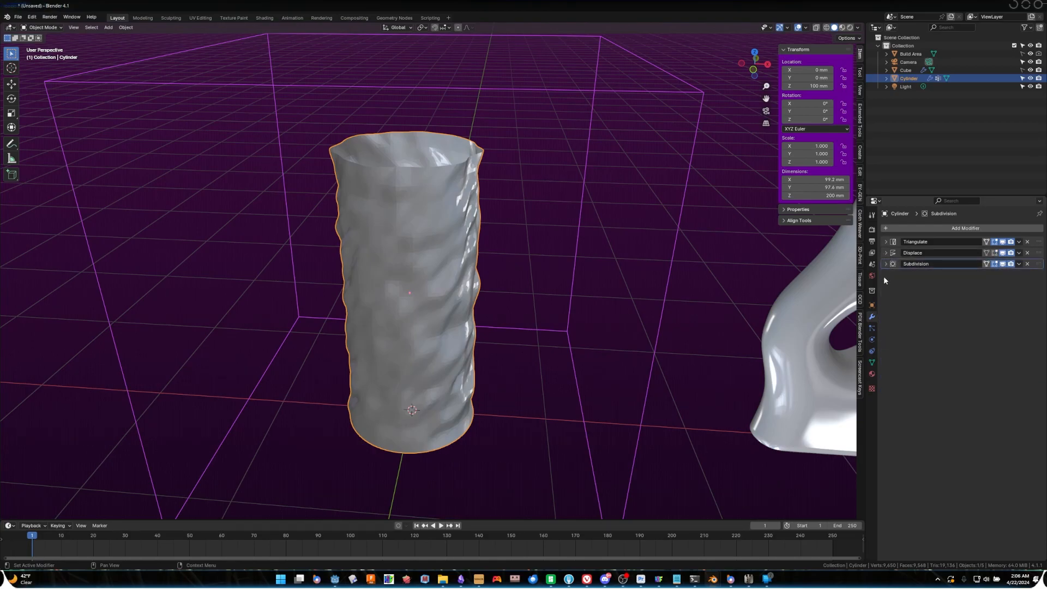
click(913, 227)
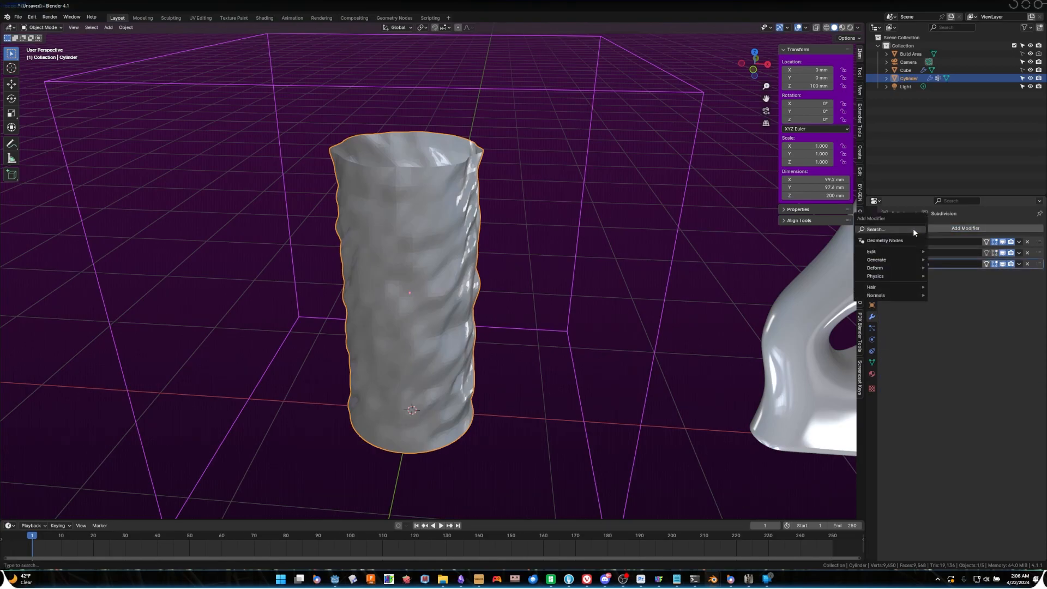
key(space)
text(simp)
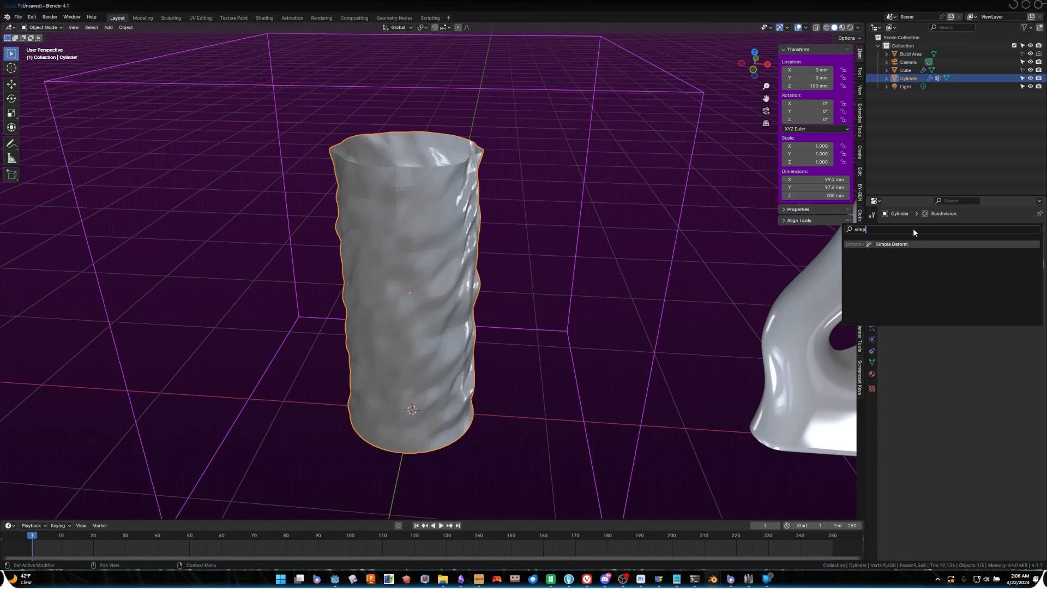
key(Return)
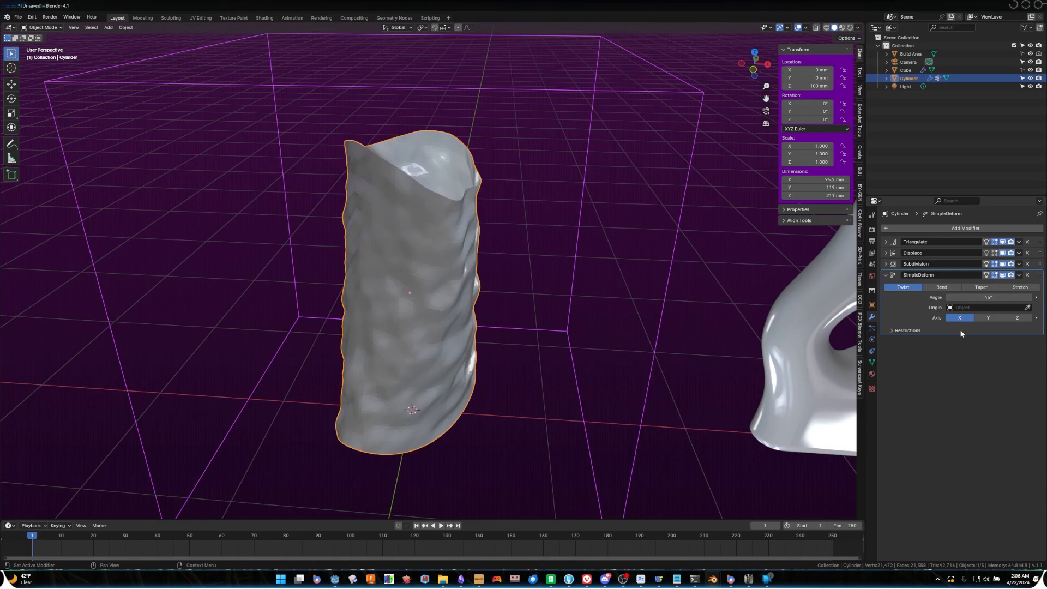
- Set the Simple Deform twist to the Z axis with an angle of 180°
click(983, 296)
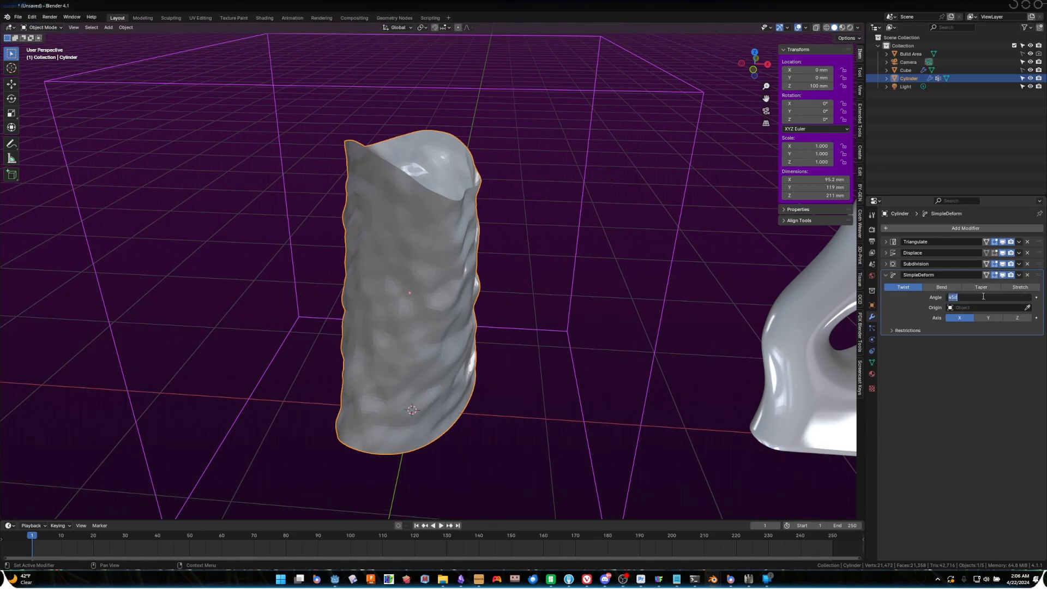
click(1016, 317)
click(990, 298)
text(180)
key(Return)
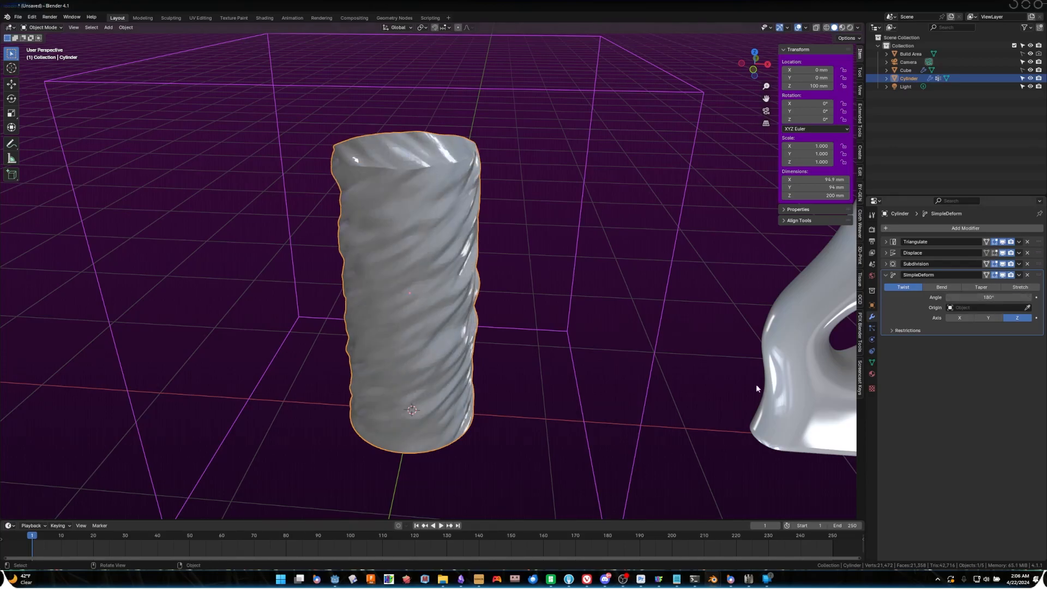
- Deselect the cylinder and switch the viewport to wireframe shading to examine its mesh
click(588, 367)
middle_drag(588, 367, 585, 333)
scroll(585, 333, up, 2)
mouse_move(536, 371)
middle_down()
mouse_move(583, 366)
mouse_move(512, 368)
mouse_move(540, 362)
middle_up()
scroll(538, 360, down, 2)
key(z)
click(467, 357)
mouse_move(465, 367)
middle_down()
mouse_move(505, 366)
mouse_move(458, 375)
mouse_move(481, 380)
middle_up()
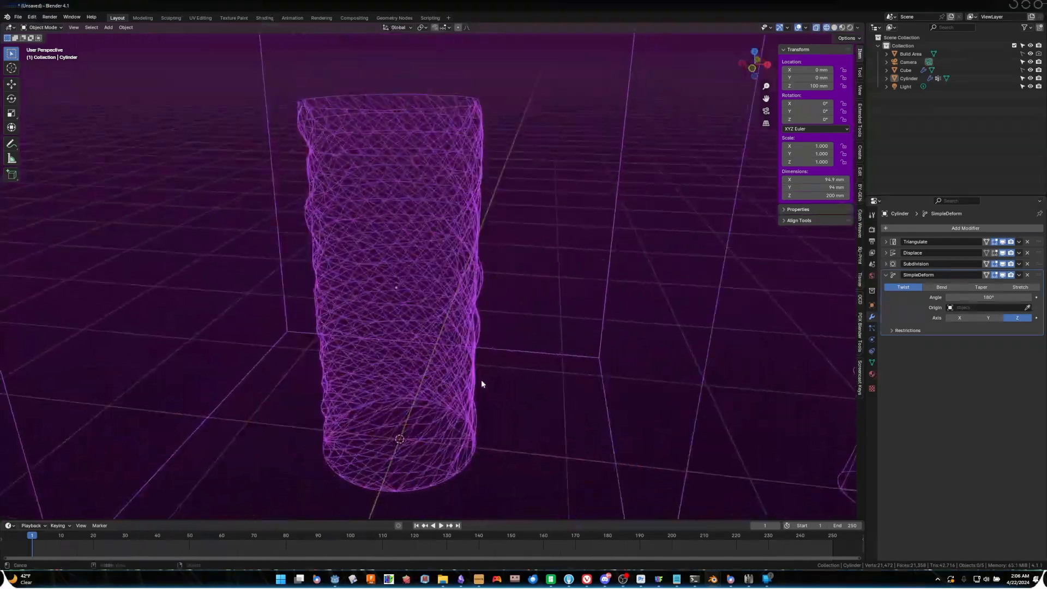
- Turn off Optimal Display on the cylinder's Subdivision modifier to examine the full wireframe, and turn it back on
click(885, 263)
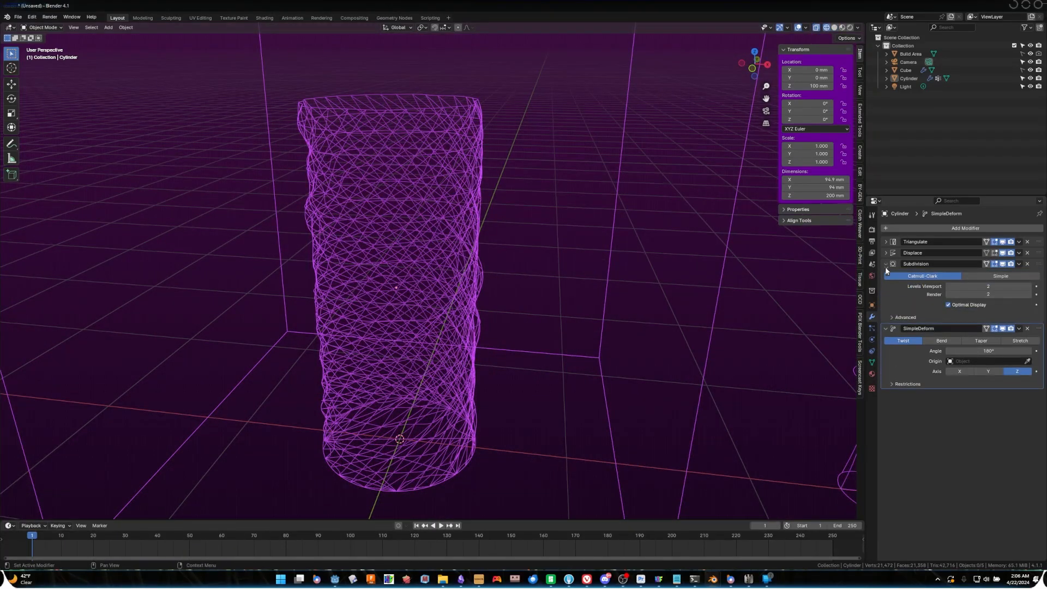
click(948, 304)
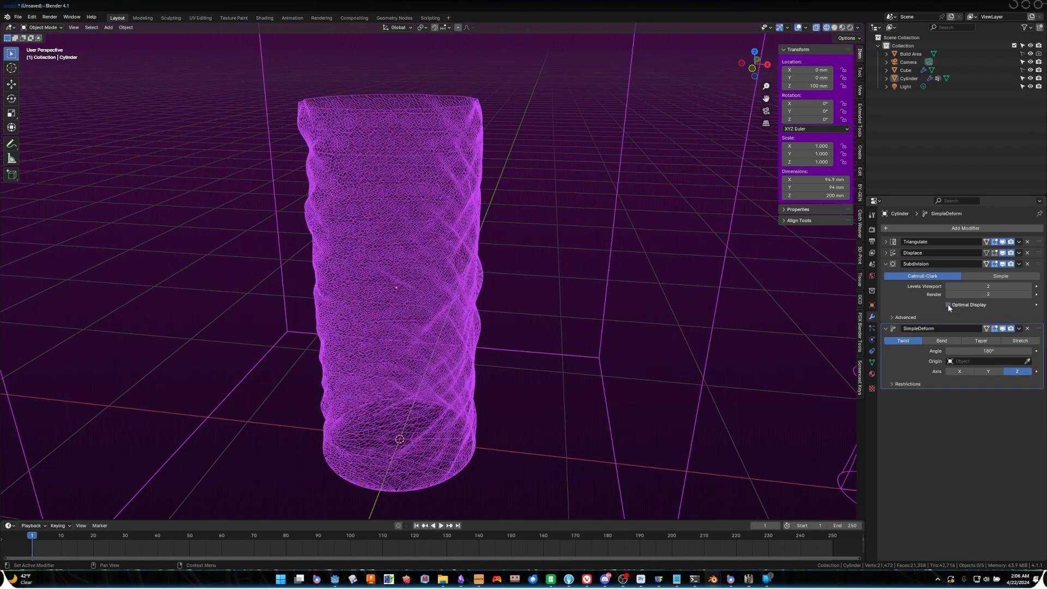
middle_drag(462, 365, 532, 348)
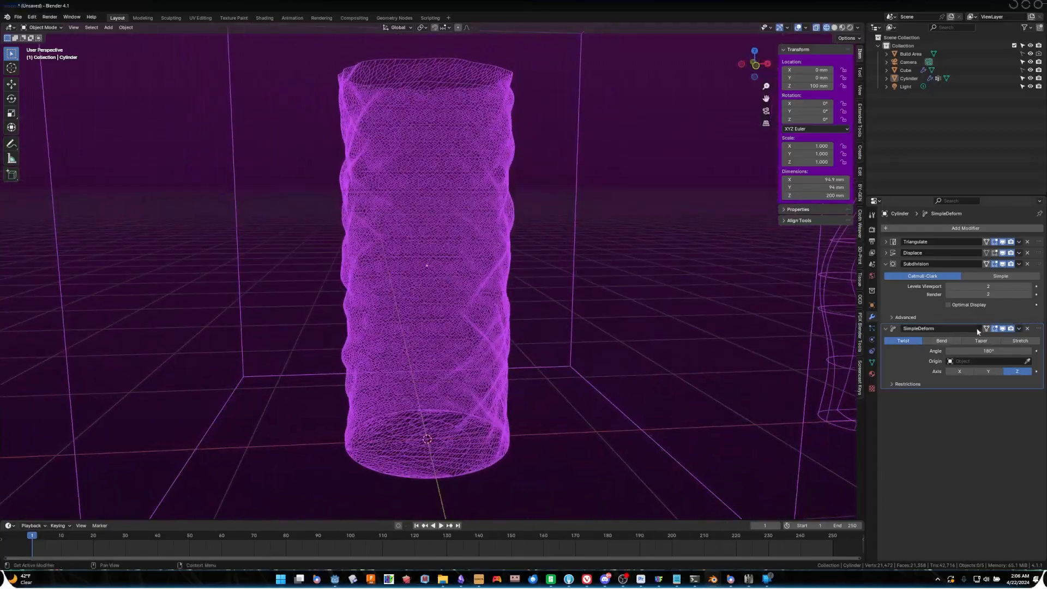
click(968, 307)
click(885, 264)
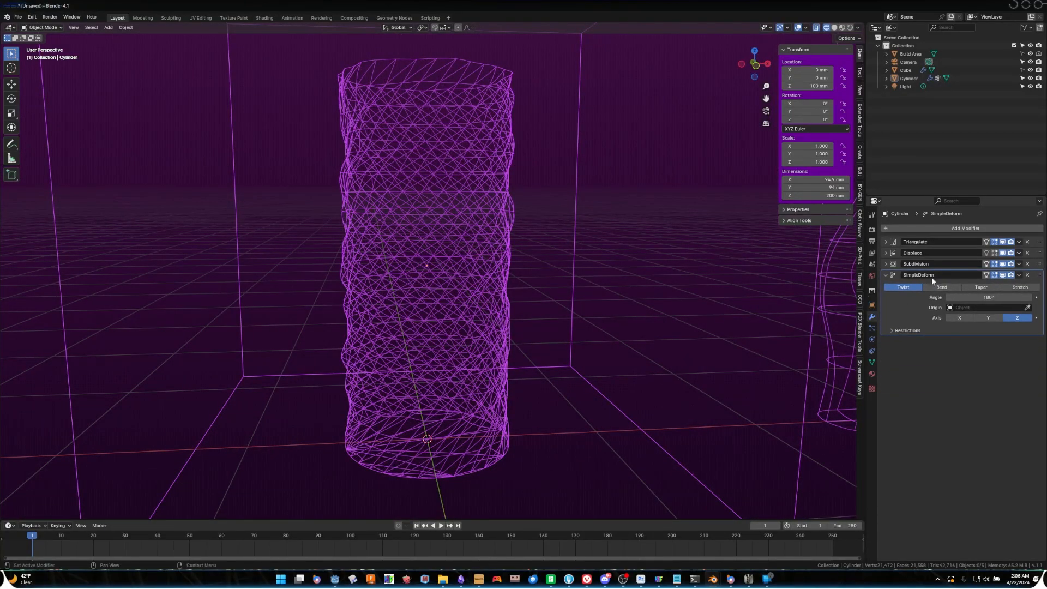
- Duplicate the cylinder's Subdivision modifier and move the copy below the Simple Deform modifier
click(886, 275)
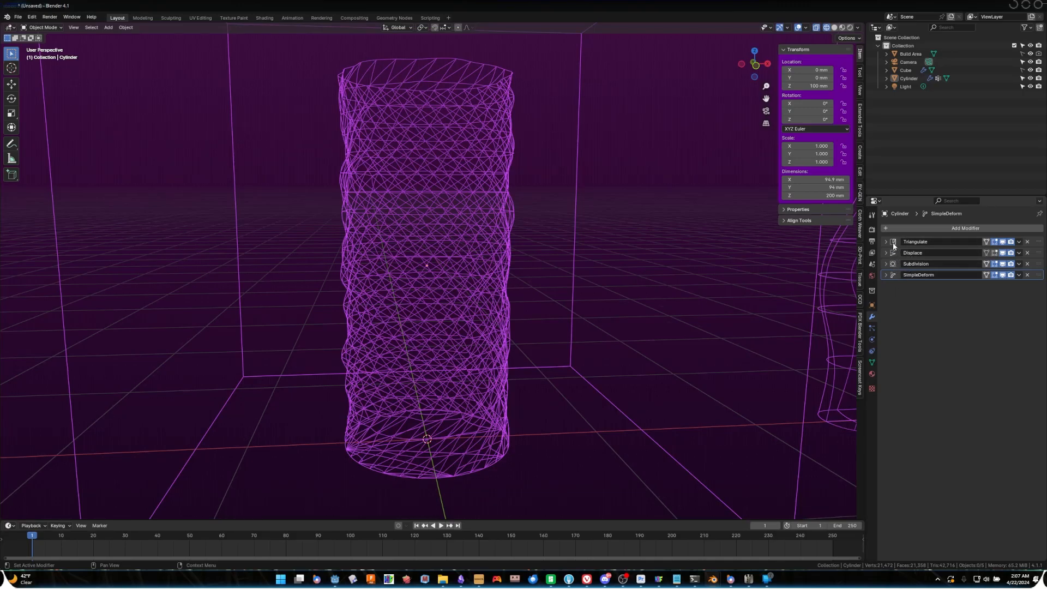
click(894, 265)
scroll(691, 301, down, 3)
scroll(708, 302, up, 2)
scroll(796, 297, down, 2)
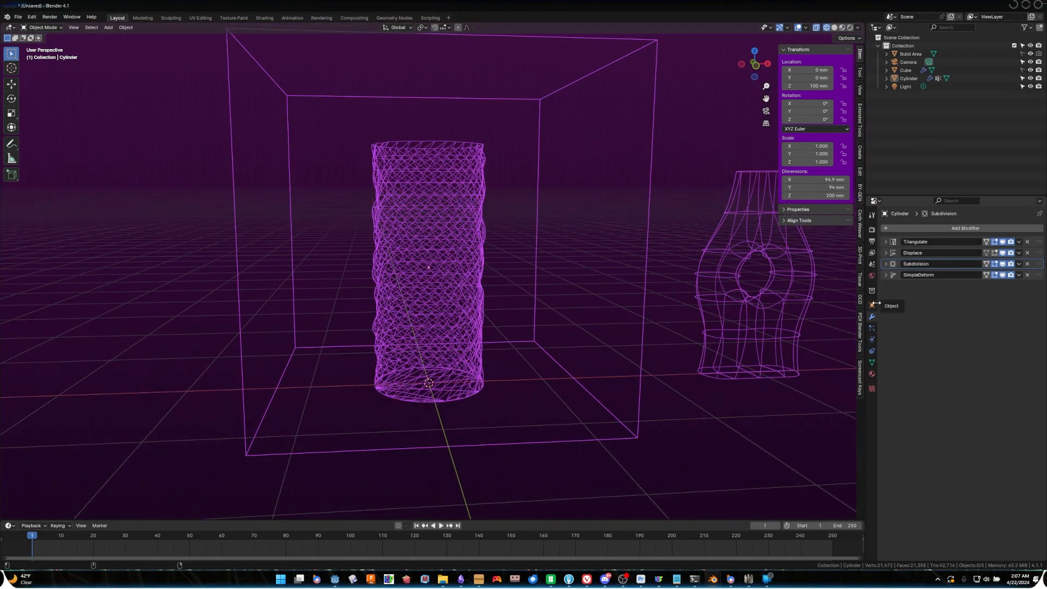
key(shift+d)
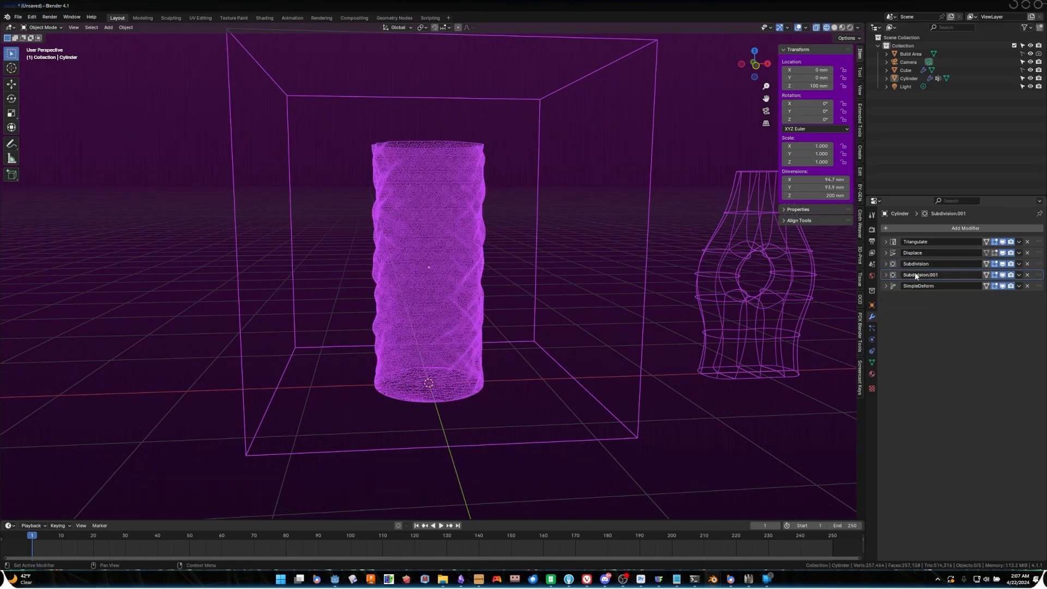
drag(1036, 275, 1030, 287)
- Set the duplicated Subdivision modifier's viewport level to 1 and return the viewport to solid shading
click(886, 286)
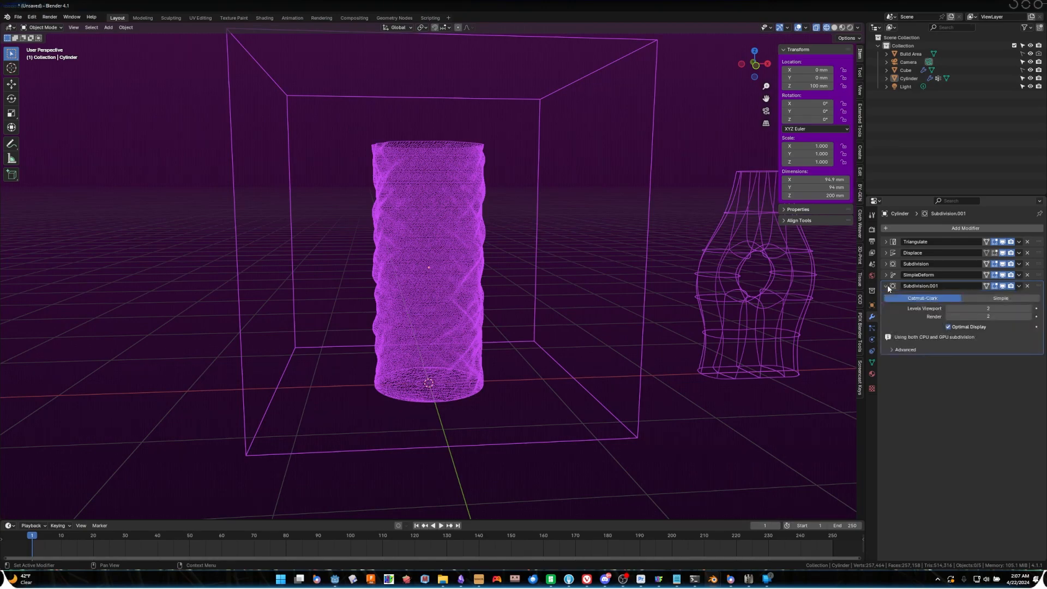
click(948, 309)
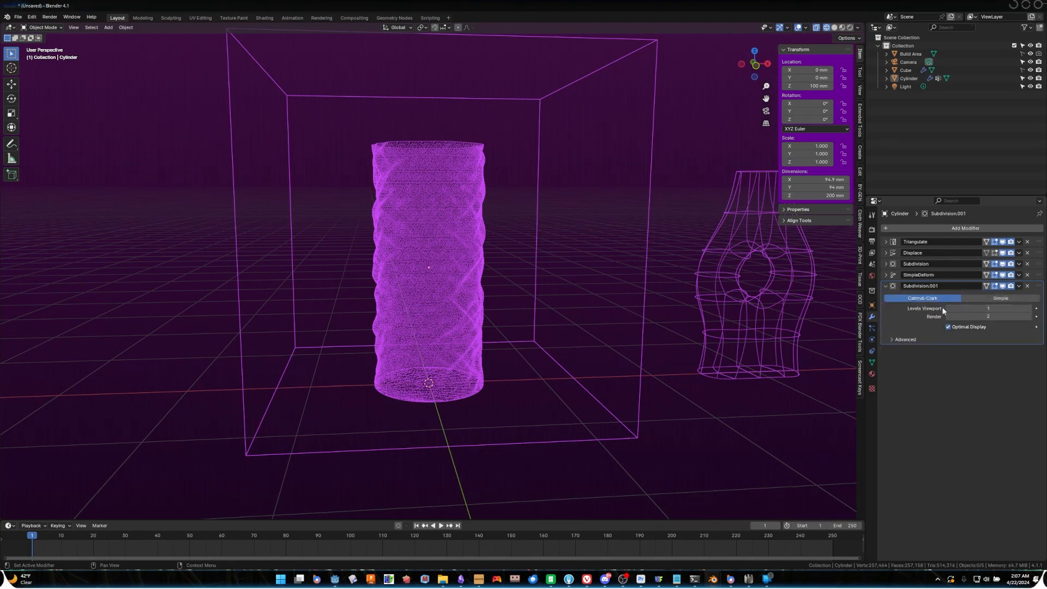
key(shift+z)
scroll(522, 290, up, 3)
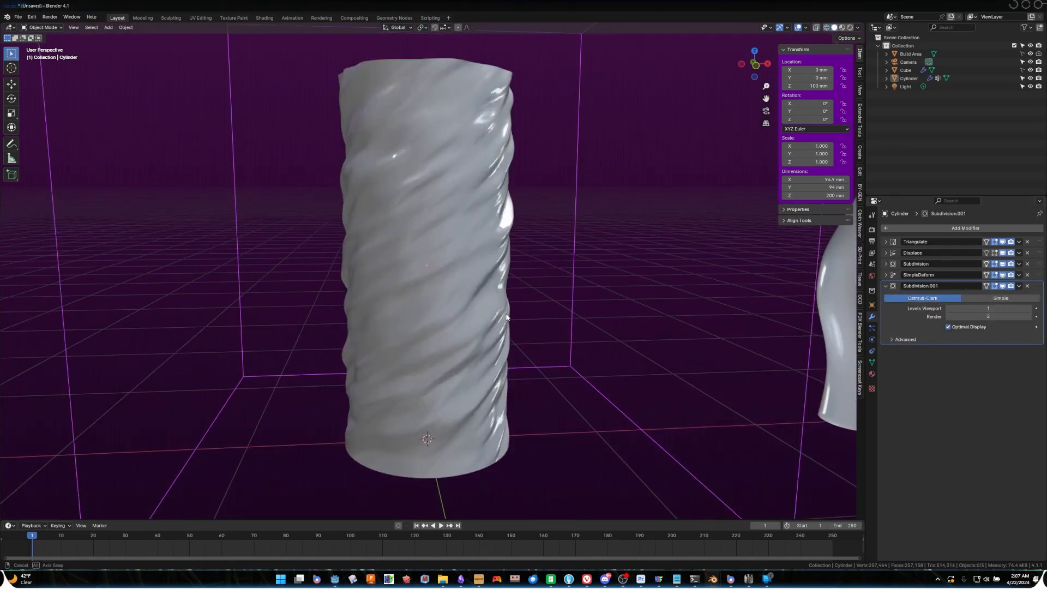
- Compare the cylinder's surface with the second Subdivision modifier hidden and shown in the viewport
click(1002, 285)
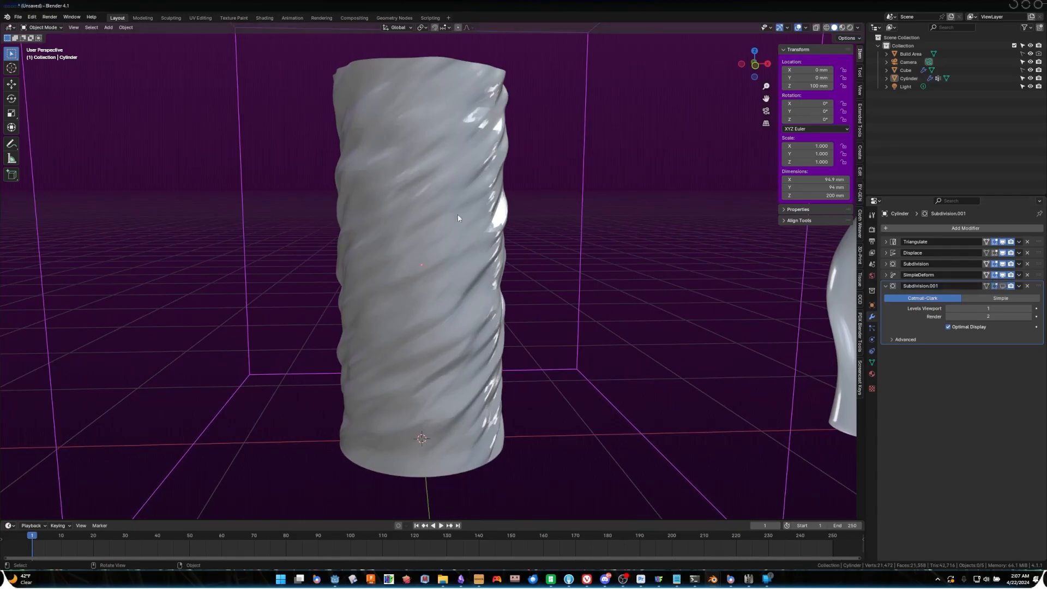
click(1003, 287)
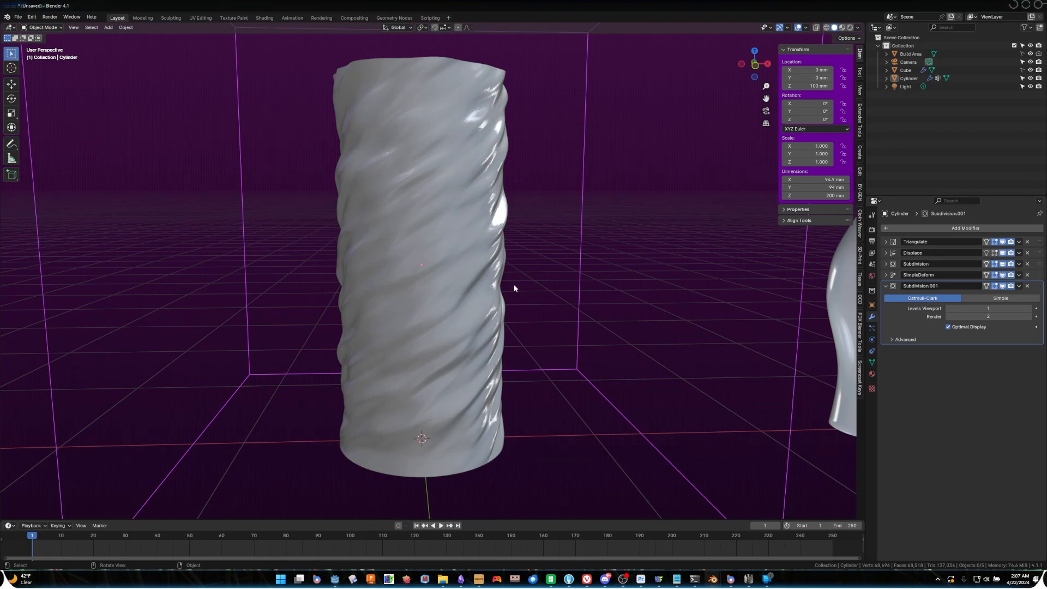
scroll(514, 288, up, 6)
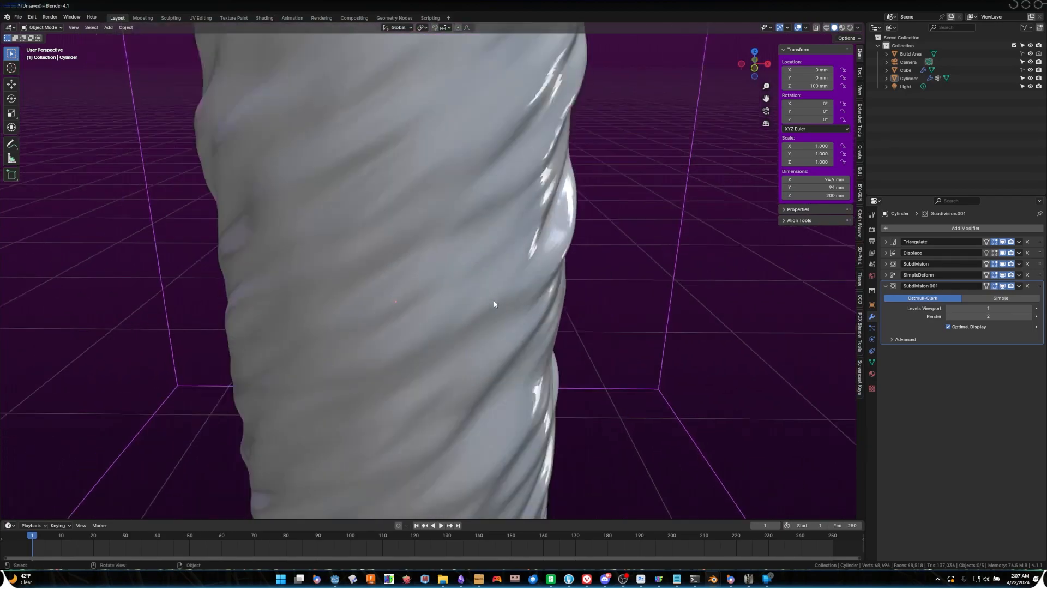
scroll(494, 304, down, 5)
middle_drag(494, 303, 485, 227)
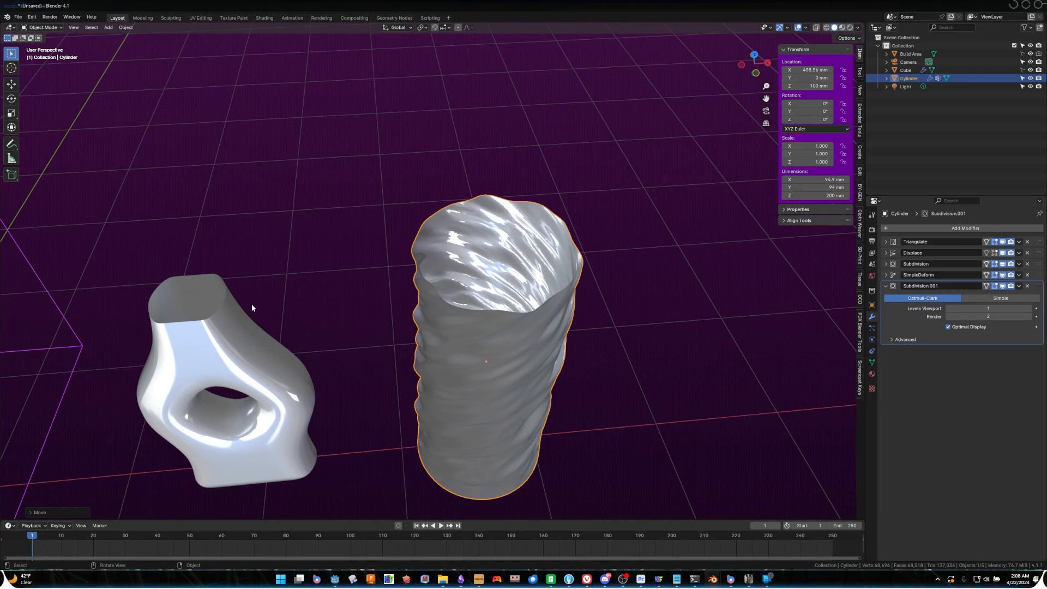
- Make the Cube vase selectable again in the scene and select it
click(252, 308)
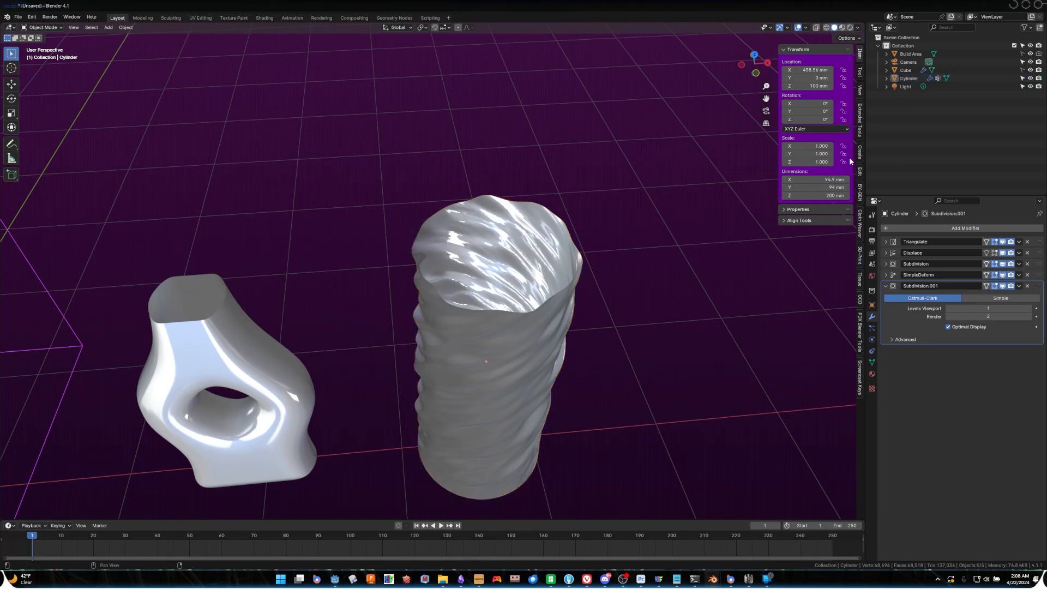
click(1023, 70)
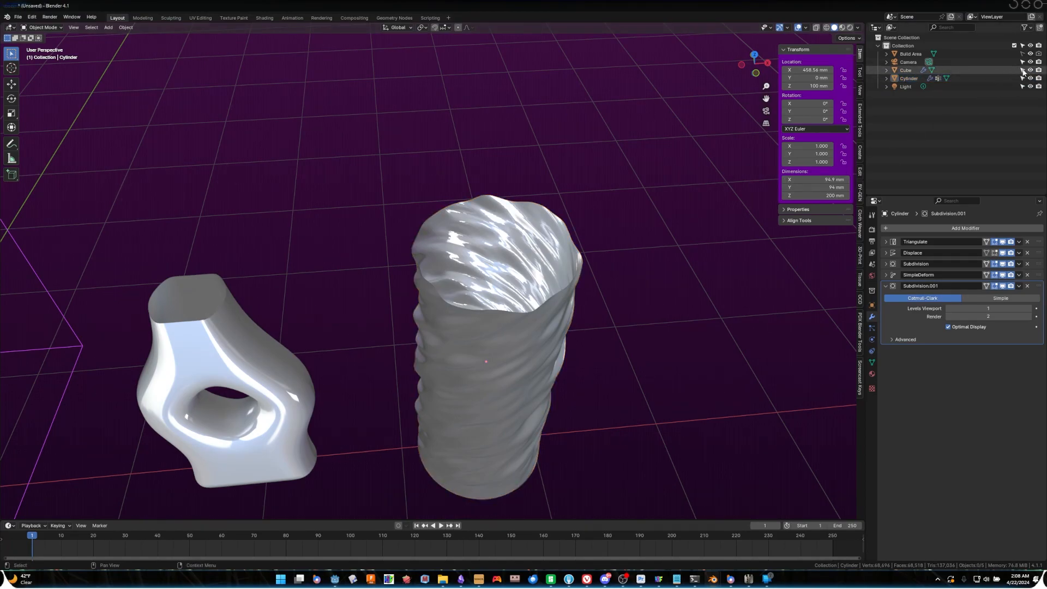
click(294, 386)
shift+middle_drag(427, 361, 444, 342)
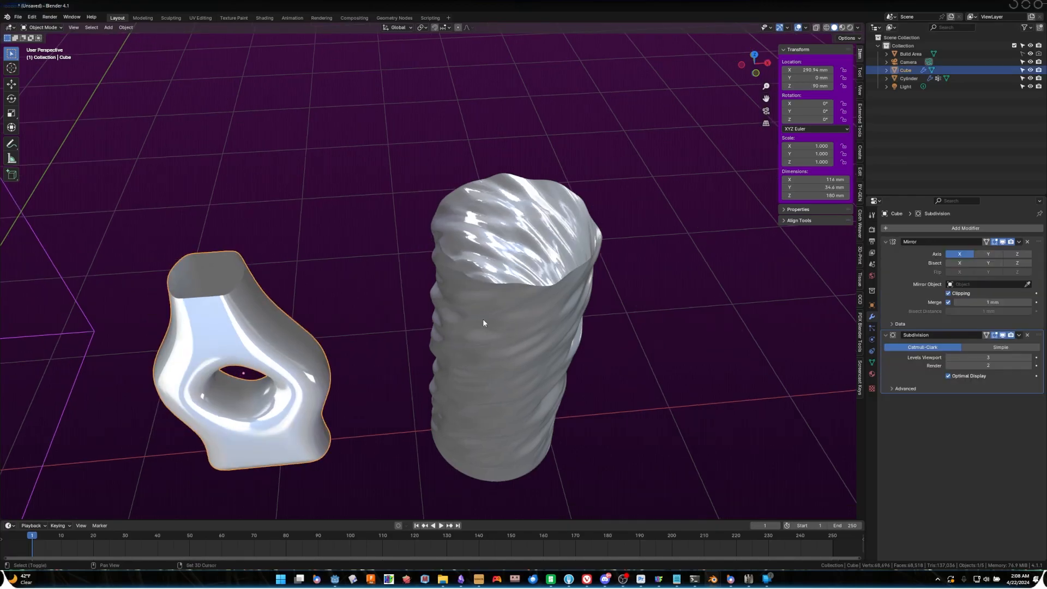
- Enable the Face Orientation overlay and select the Cube vase to check its normals
click(774, 36)
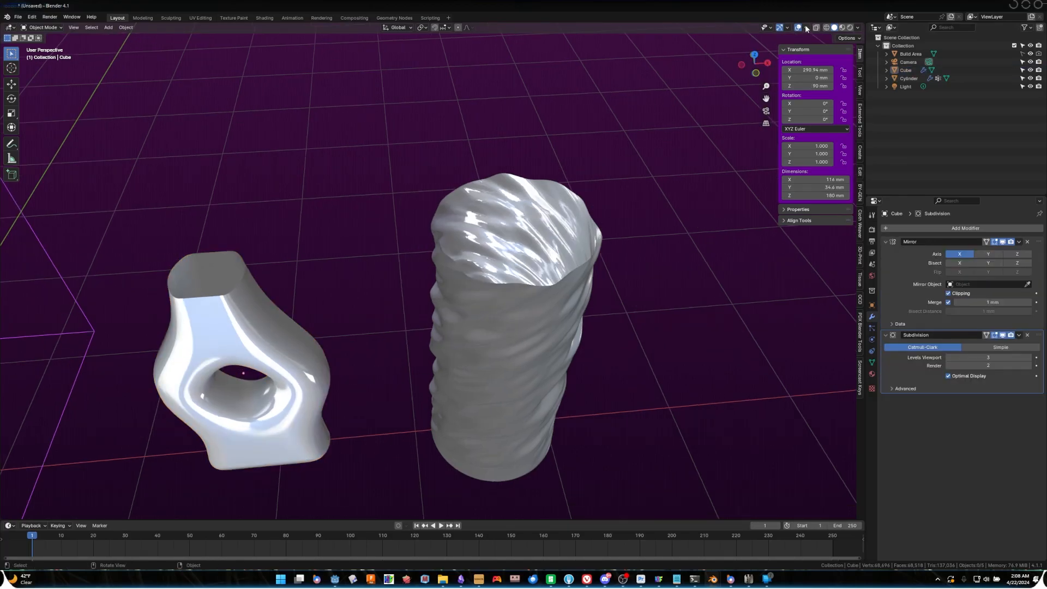
click(805, 27)
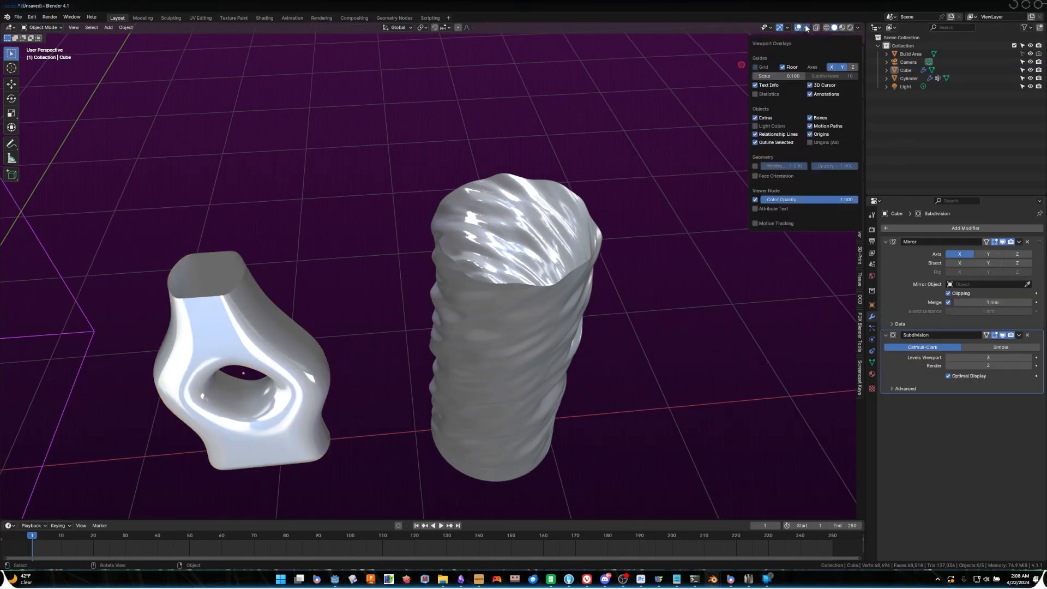
click(755, 175)
middle_drag(392, 256, 367, 258)
click(279, 267)
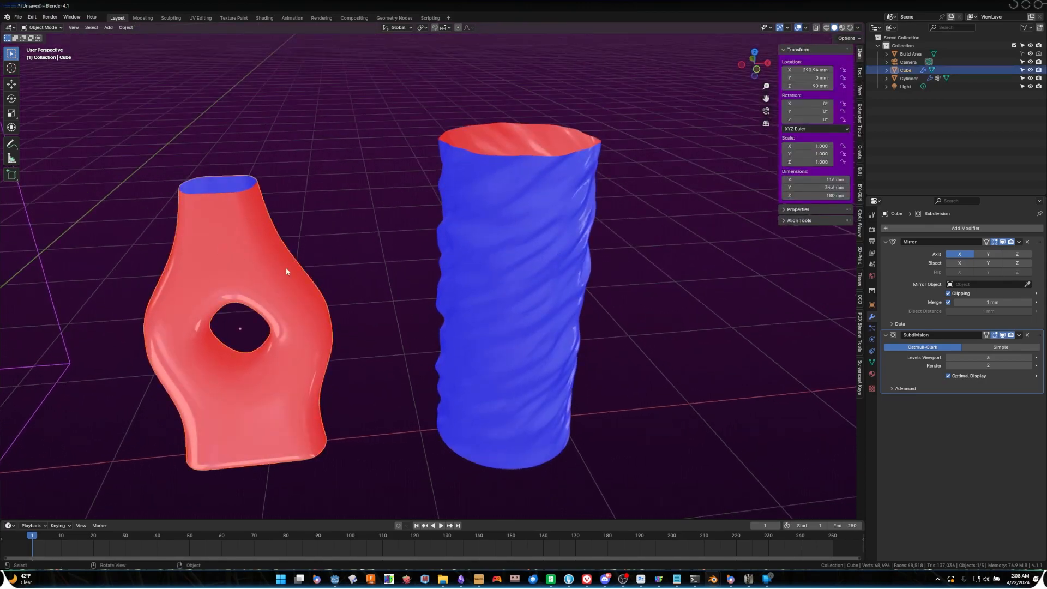
middle_drag(279, 267, 403, 257)
- Flip the normals of the whole Cube vase mesh in Edit Mode and return to Object Mode
key(Tab)
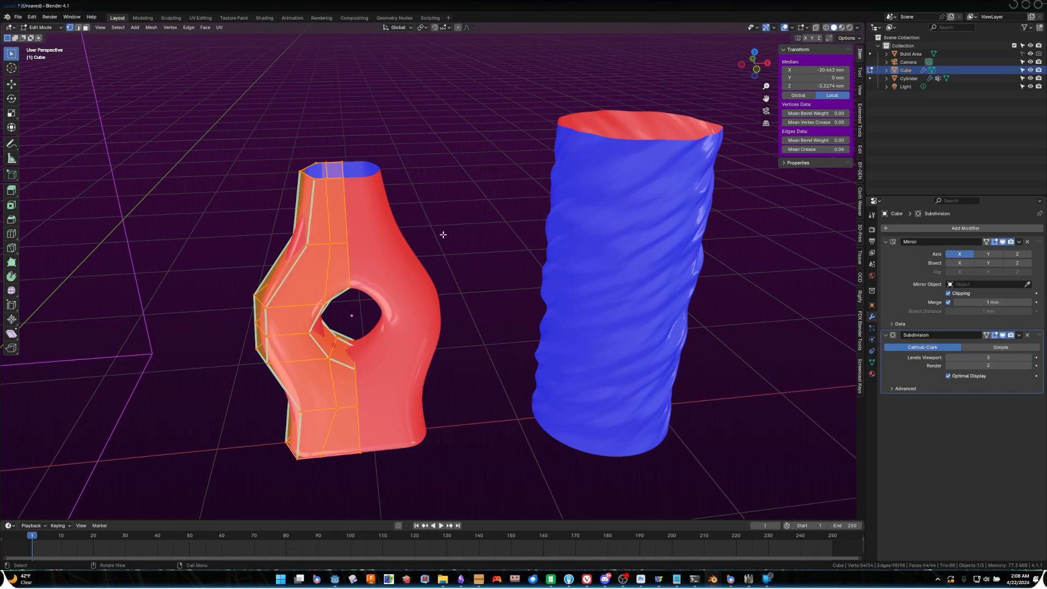
key(F3)
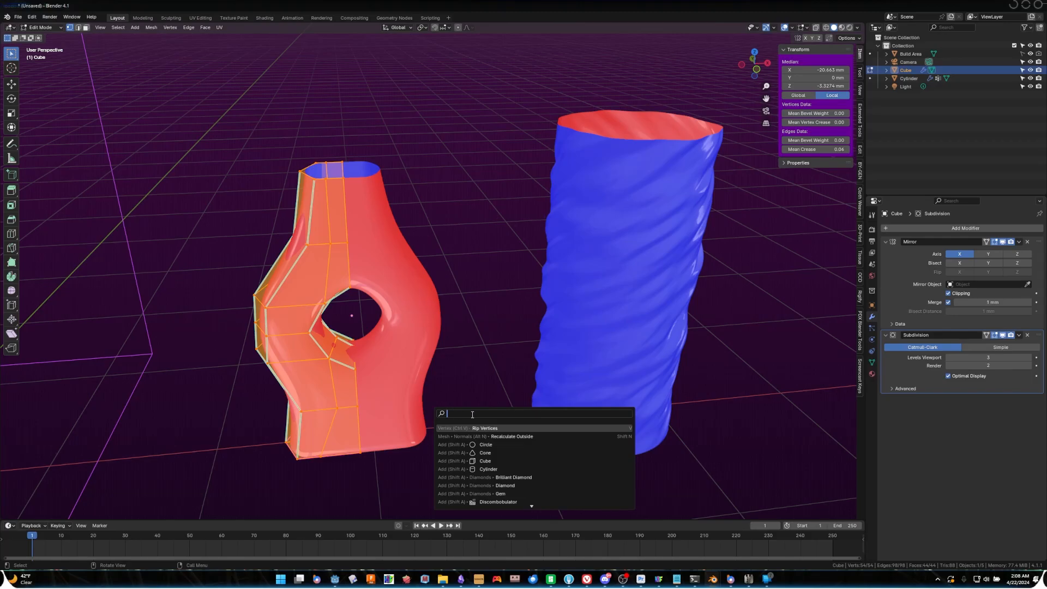
text(flip)
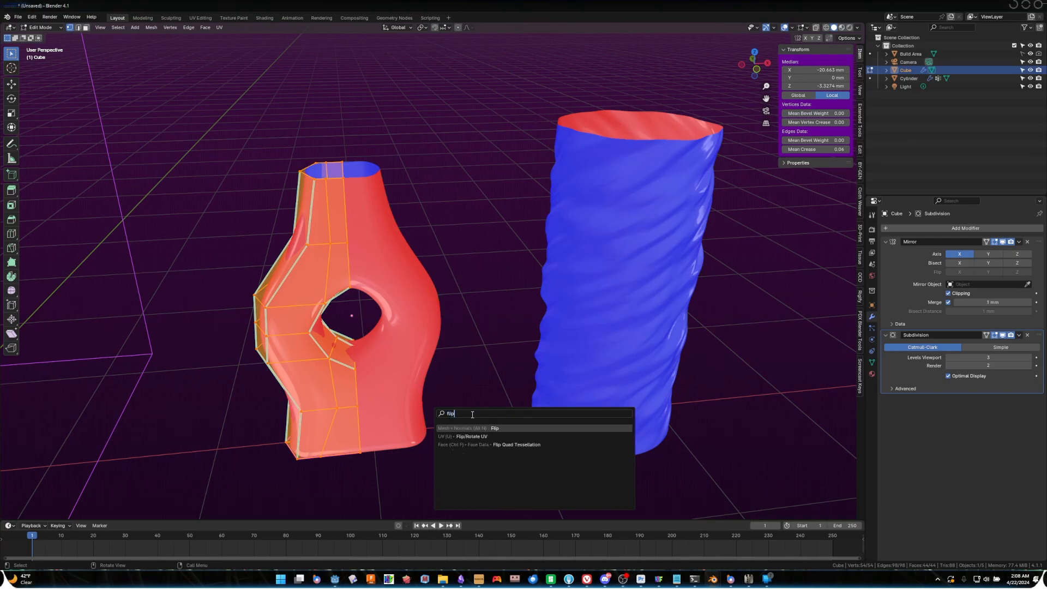
key(Return)
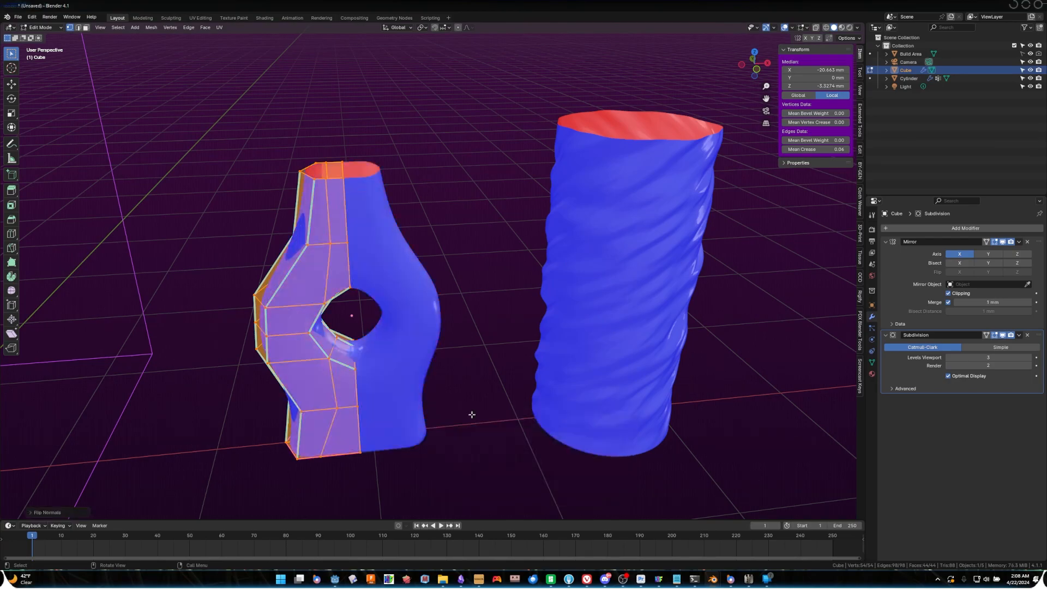
key(Tab)
middle_drag(546, 384, 522, 338)
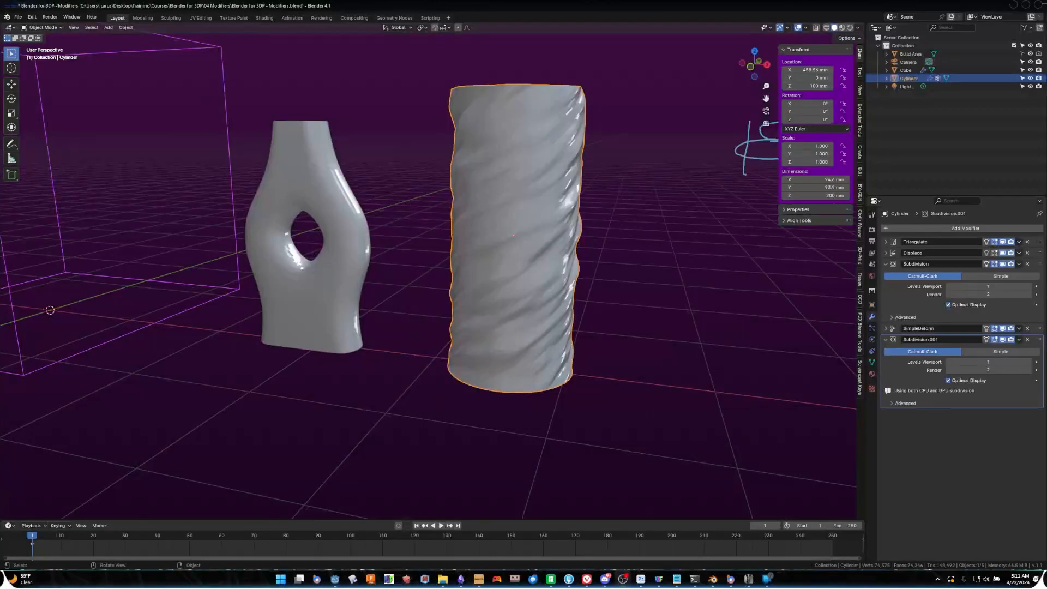
- Hide the twisted cylinder vase in the viewport and select the Cube vase
middle_drag(446, 363, 517, 376)
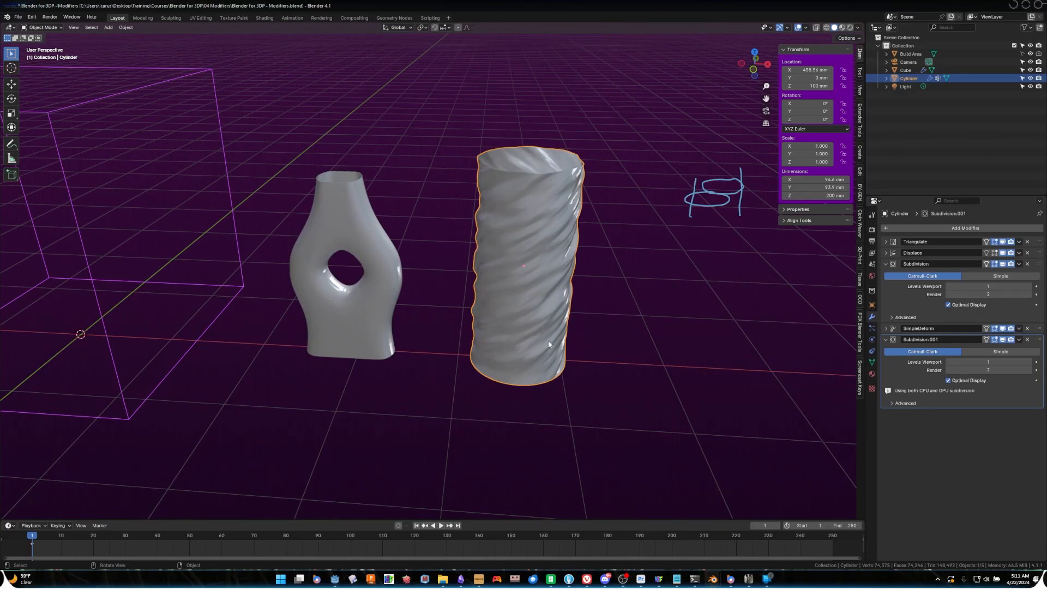
scroll(563, 333, up, 2)
scroll(565, 331, down, 4)
scroll(558, 326, up, 2)
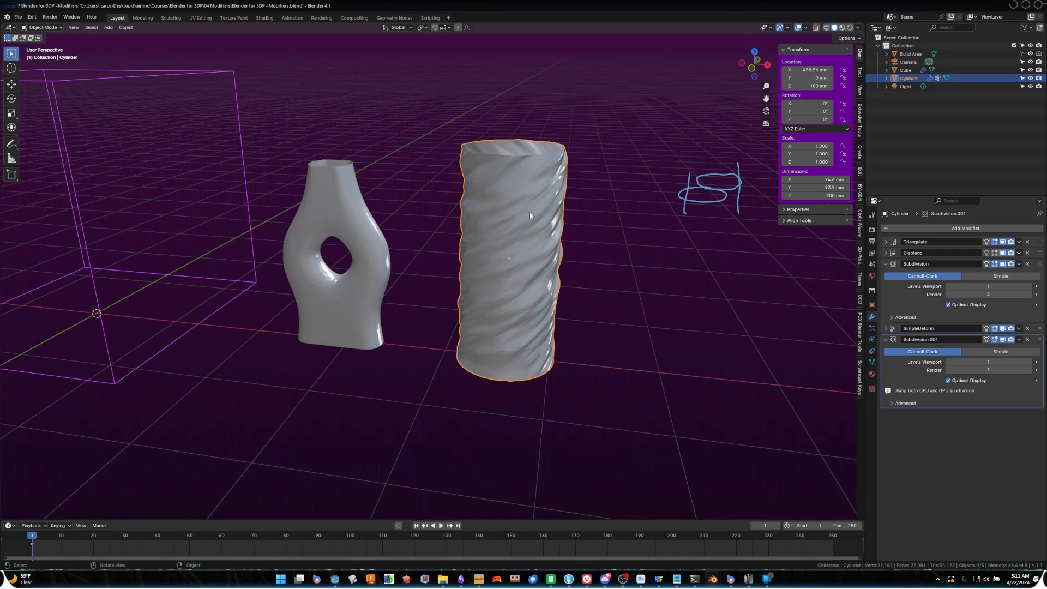
click(1030, 78)
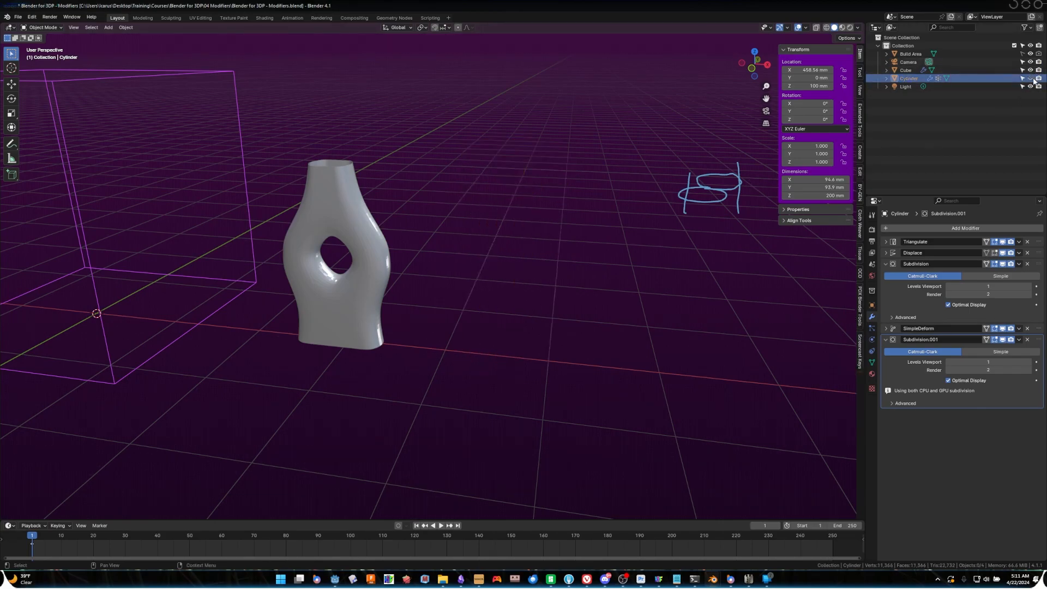
middle_drag(378, 242, 344, 220)
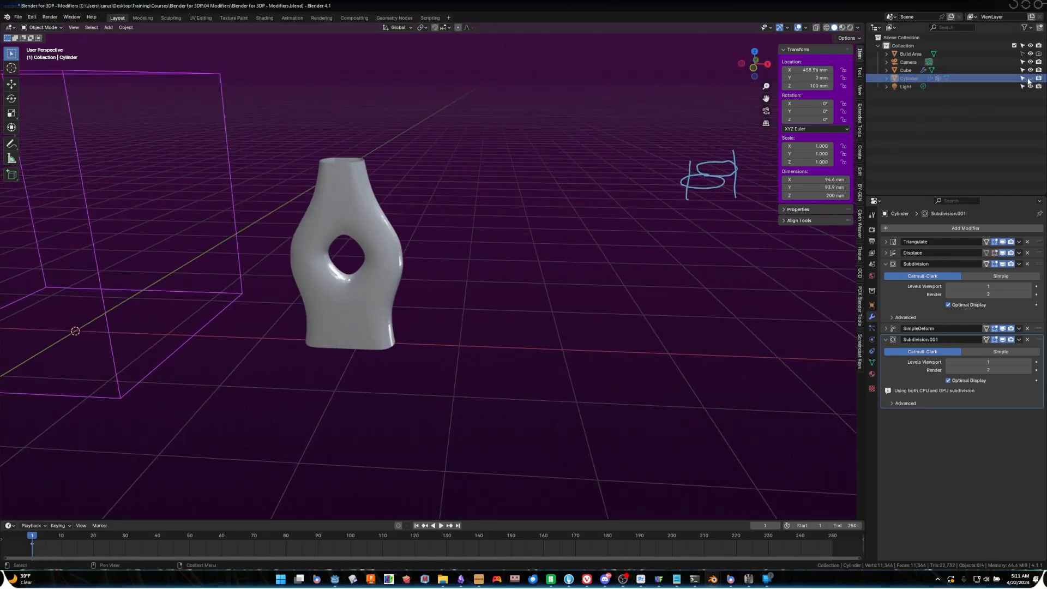
middle_drag(283, 367, 356, 331)
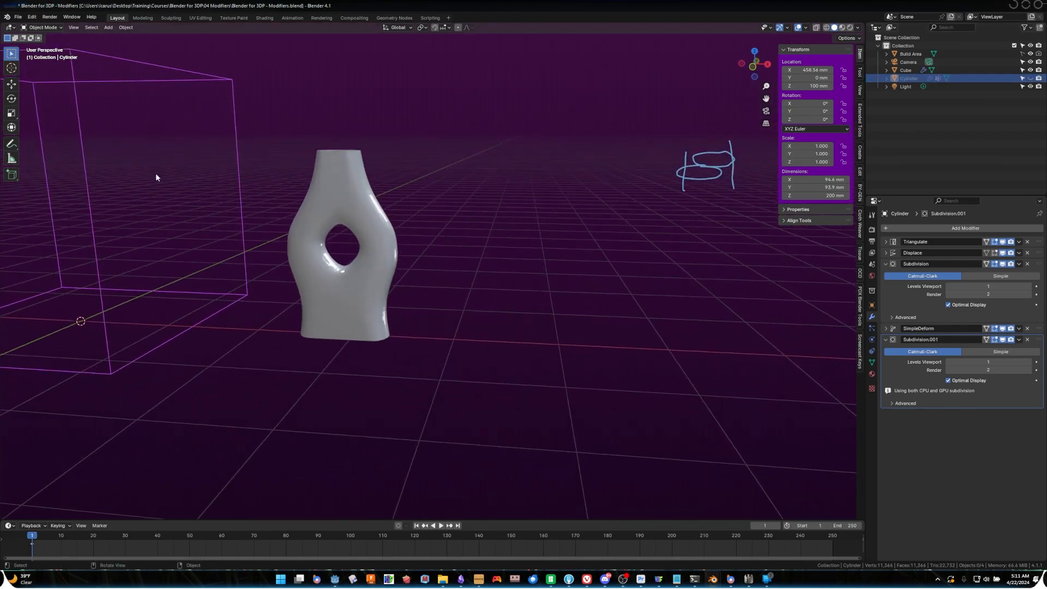
middle_drag(376, 181, 478, 219)
middle_drag(529, 275, 406, 223)
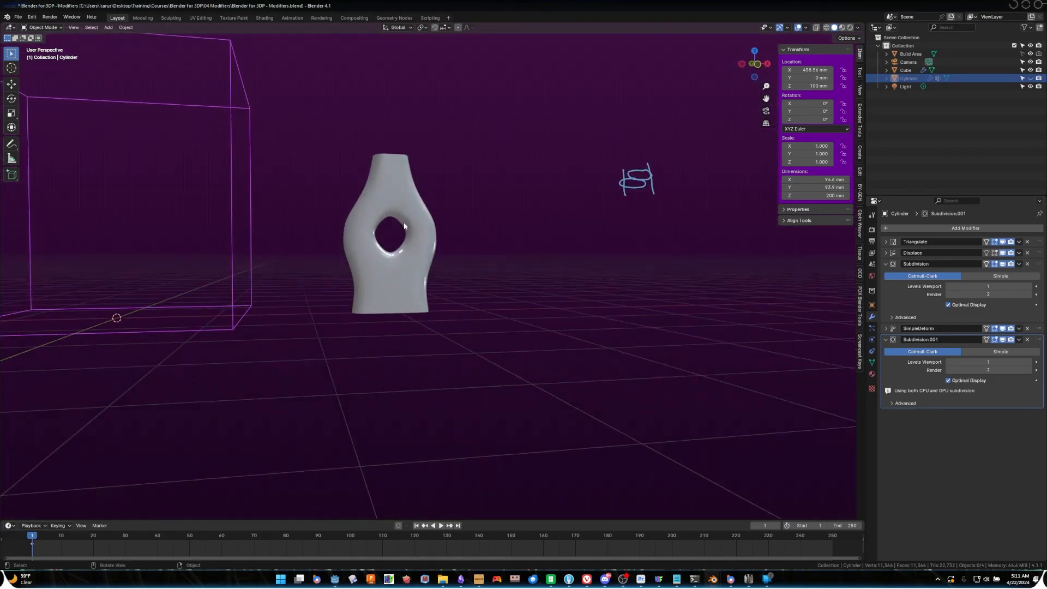
click(406, 233)
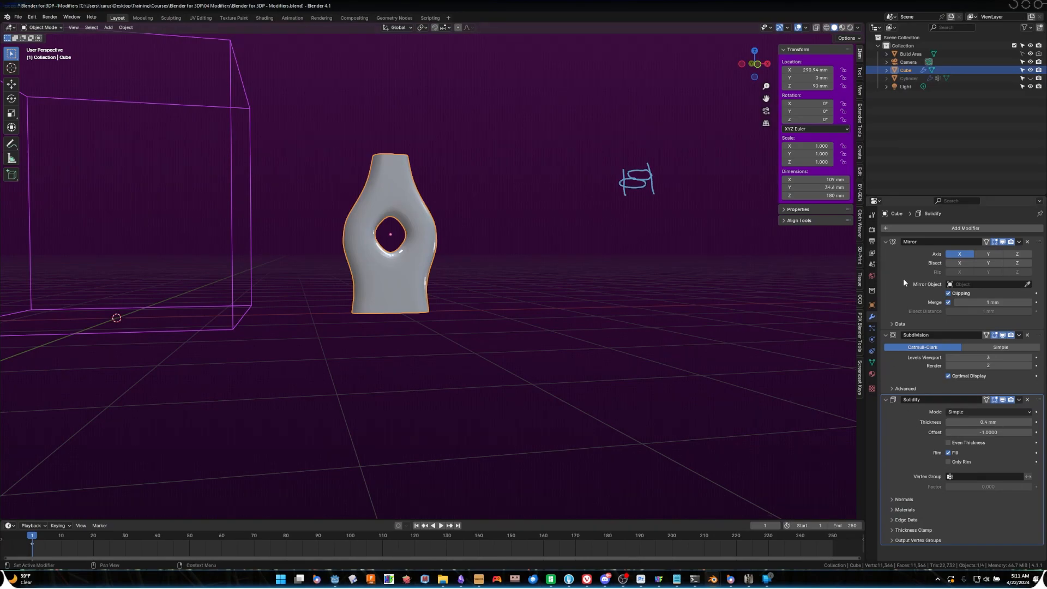
- Try viewport levels 2 and 4 on the Cube vase's Subdivision modifier to compare surface smoothness
click(947, 357)
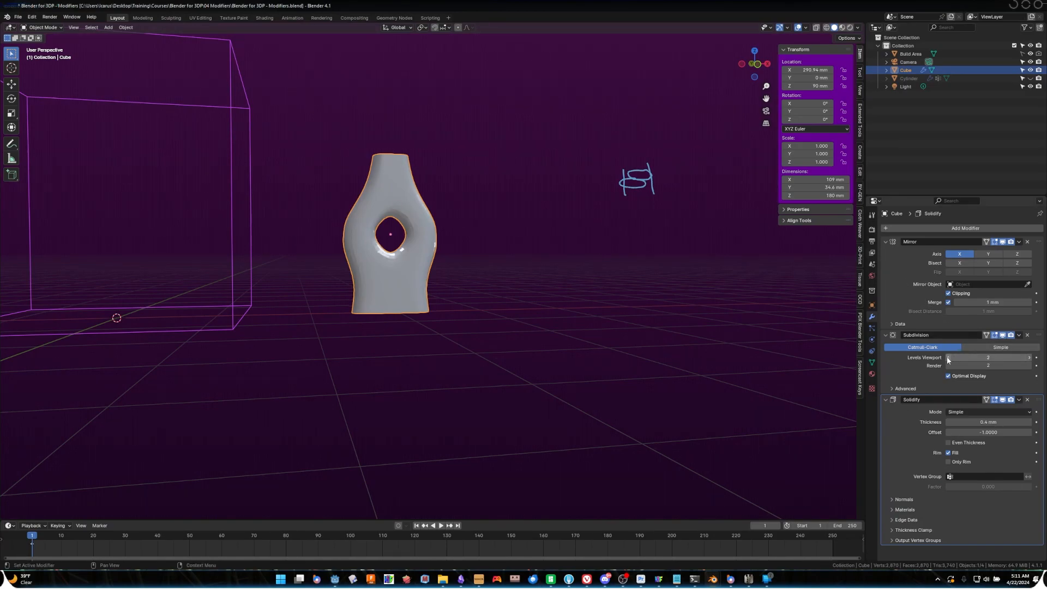
scroll(341, 142, up, 4)
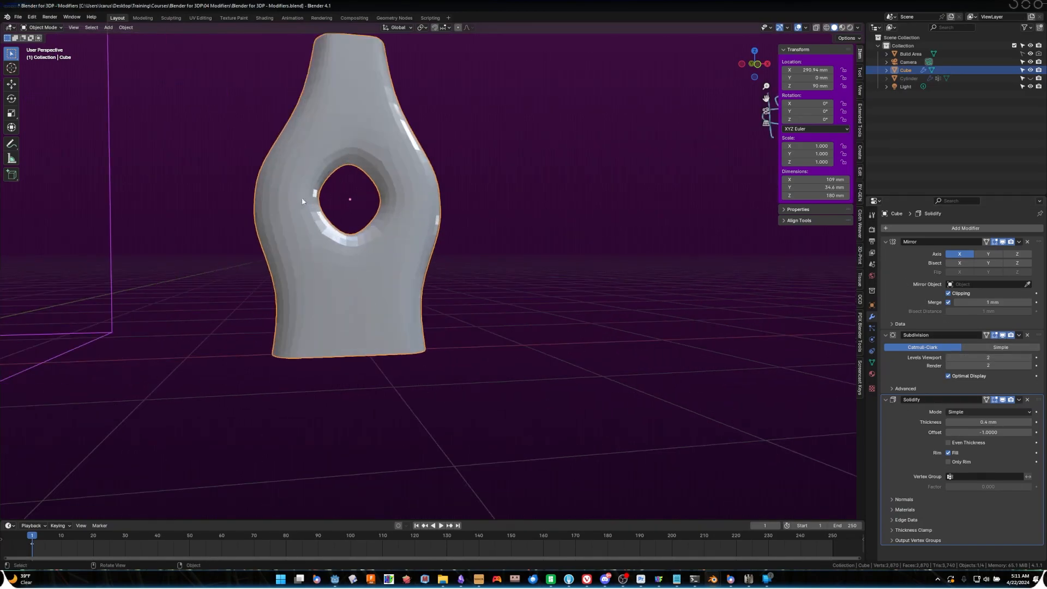
click(1029, 358)
click(1029, 358)
scroll(571, 261, up, 3)
middle_drag(570, 261, 555, 264)
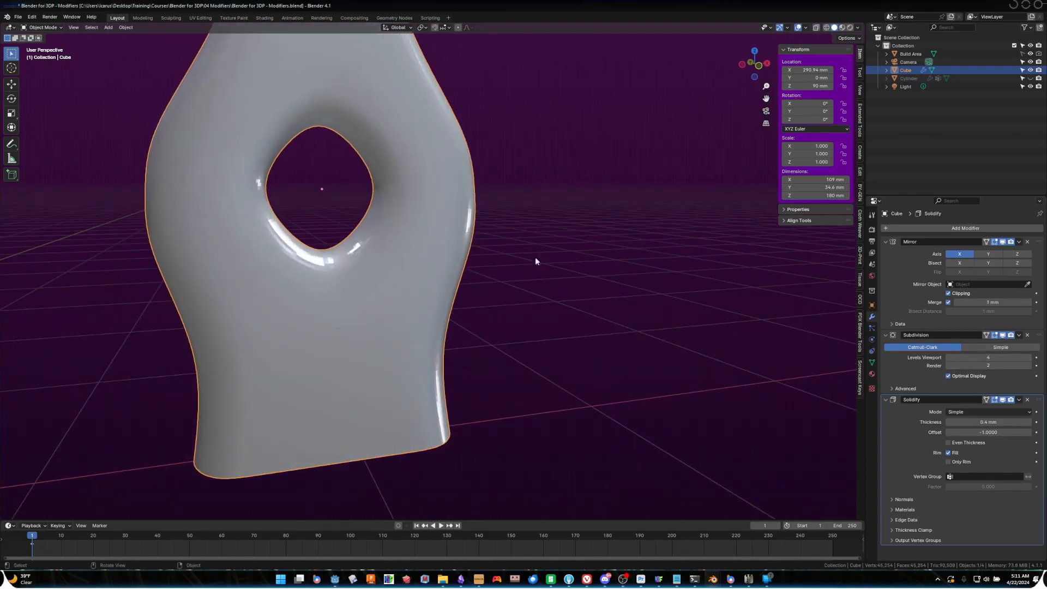
scroll(416, 204, down, 3)
- Set the Cube vase's Subdivision viewport level to 3 and examine the smoothed surface
click(948, 358)
middle_drag(453, 158, 455, 171)
scroll(459, 172, up, 2)
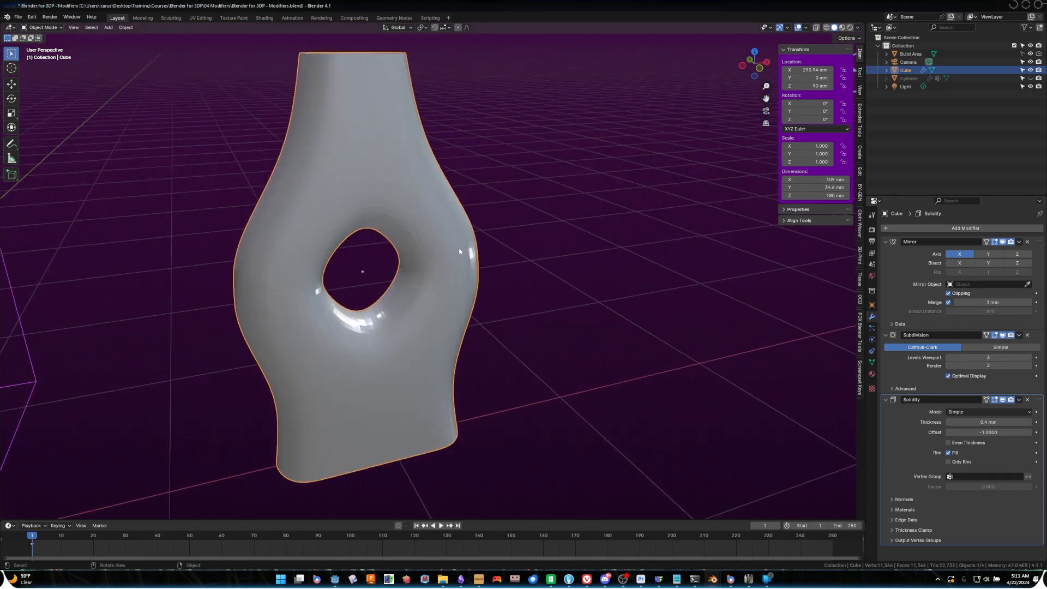
scroll(536, 249, down, 1)
middle_drag(528, 243, 485, 206)
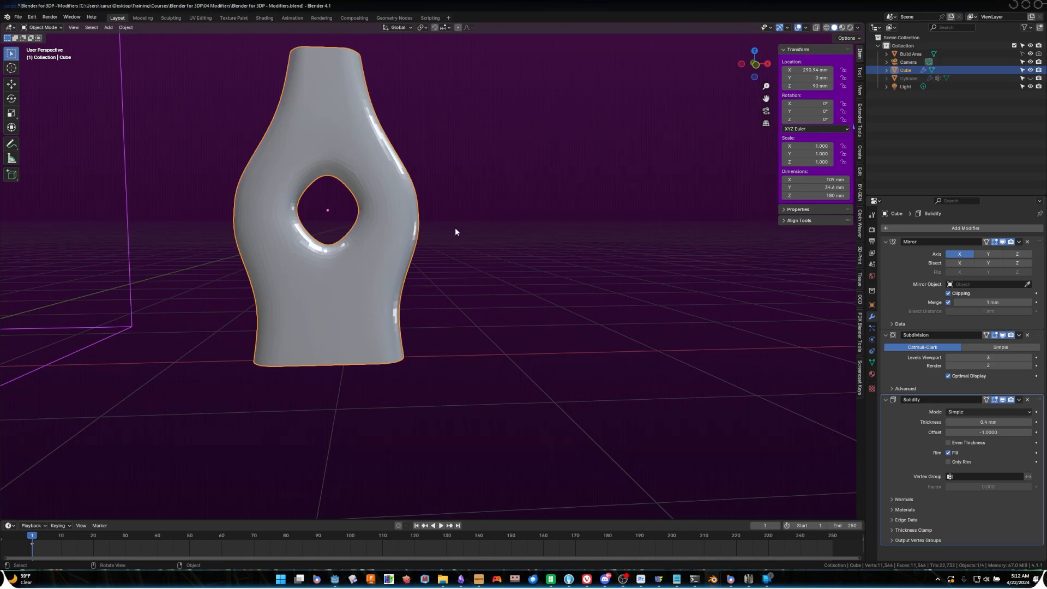
middle_drag(555, 257, 473, 247)
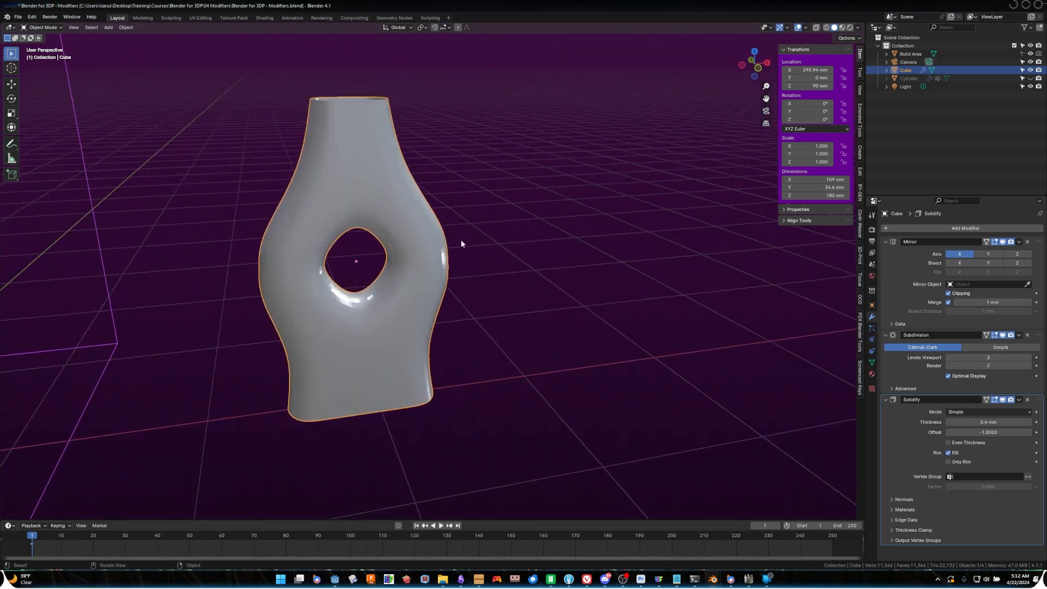